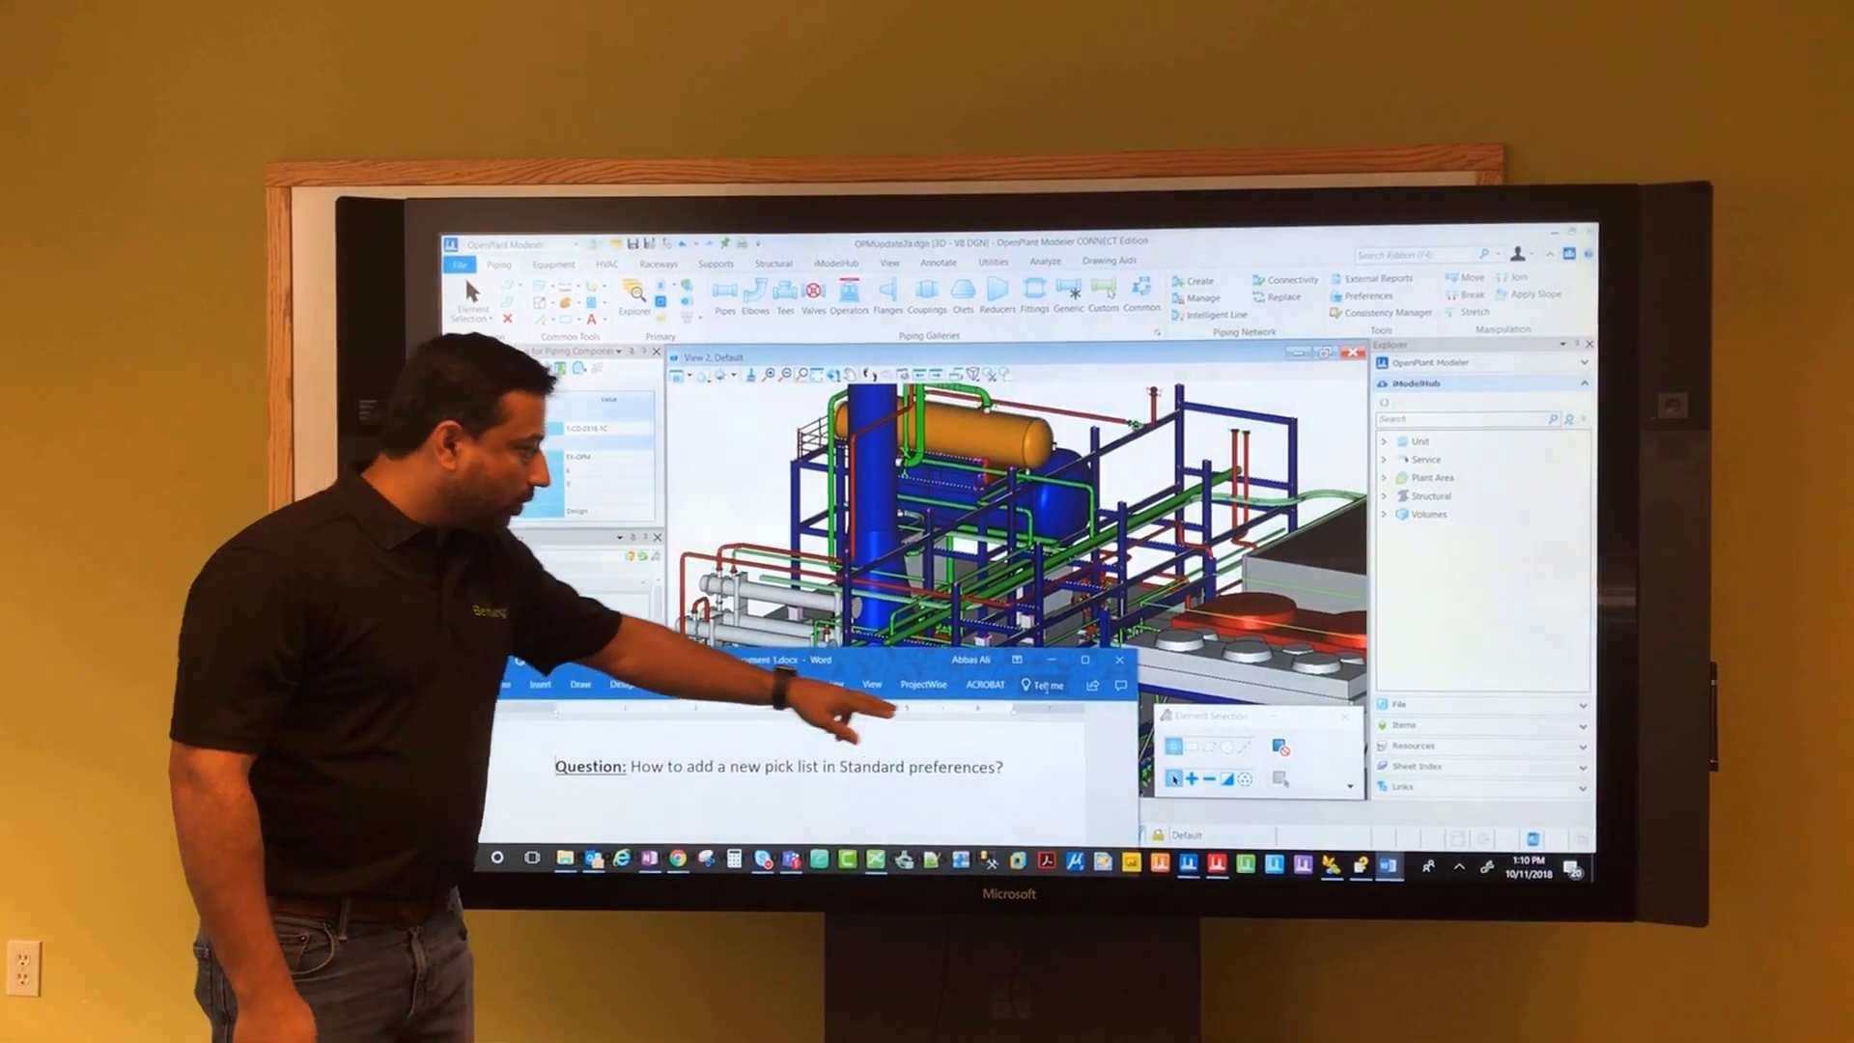
- Dismiss the Word question document so OpenPlant Modeler with OPMUpdate2a.dgn is in front
left_click(1051, 660)
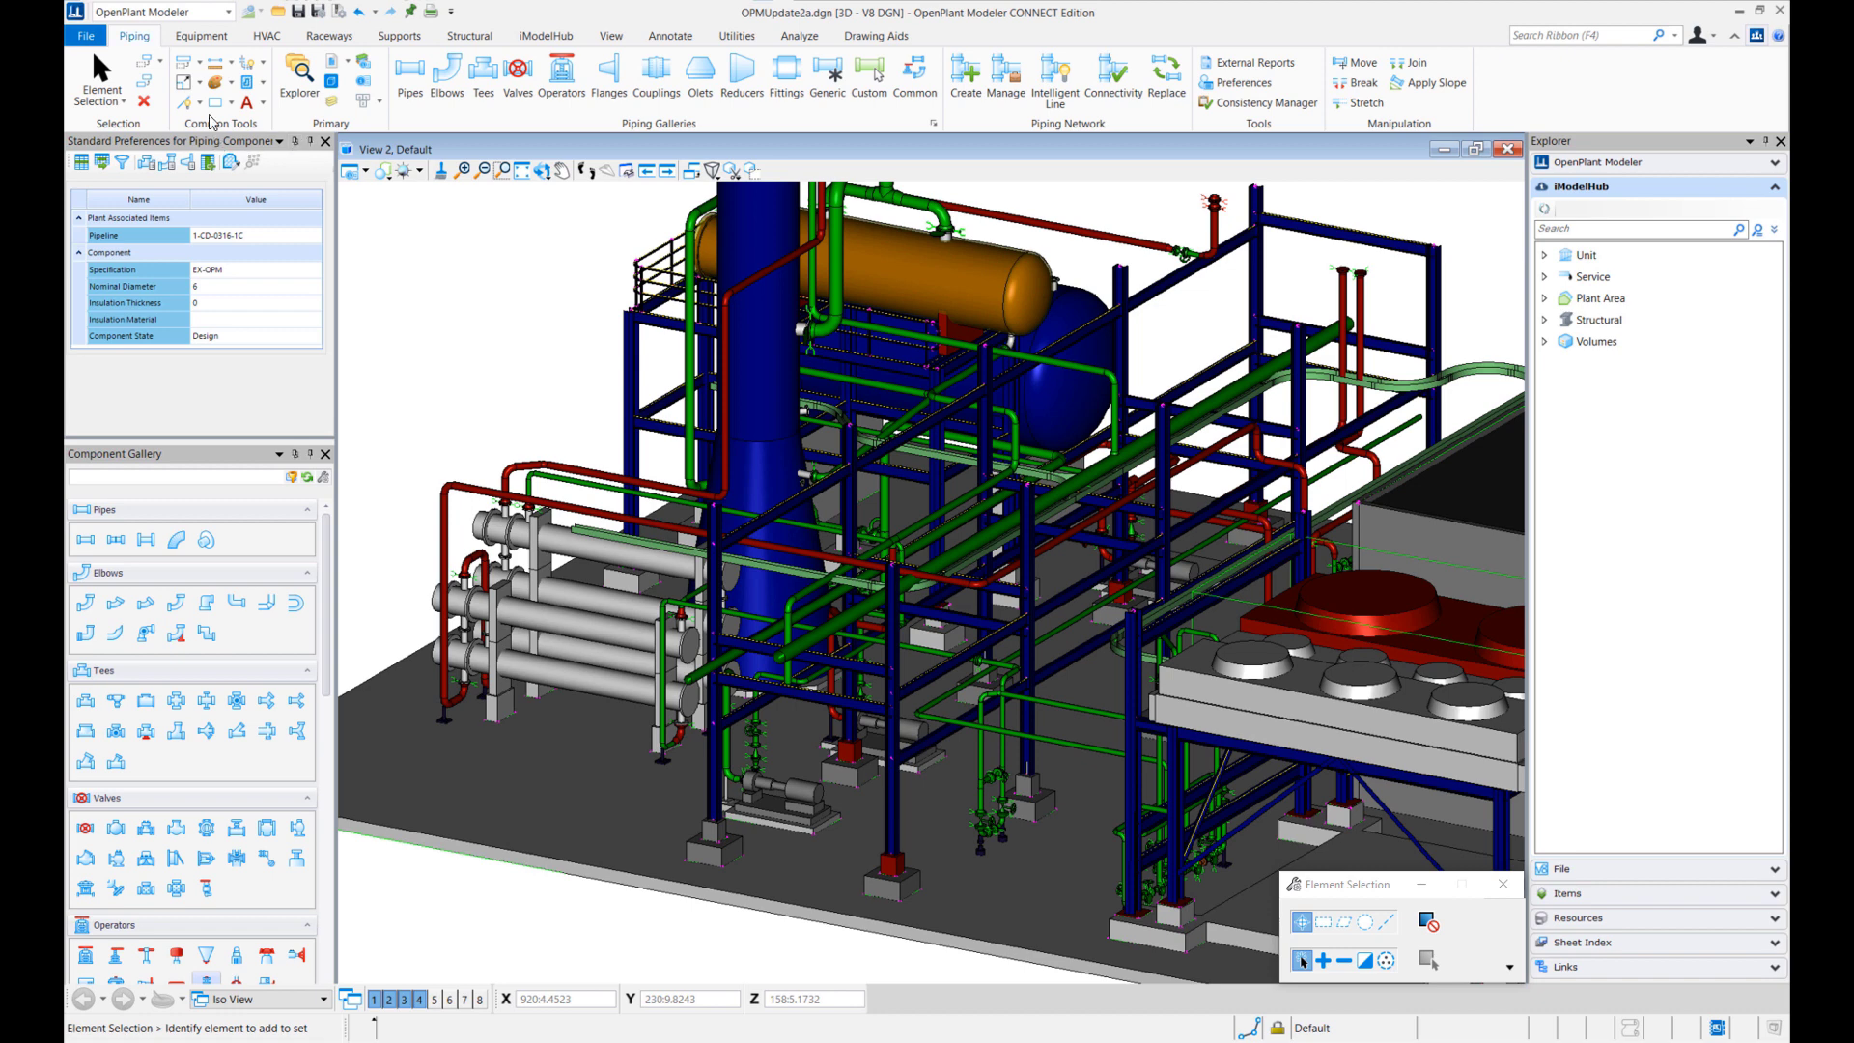
scroll(212, 120, "down", 1)
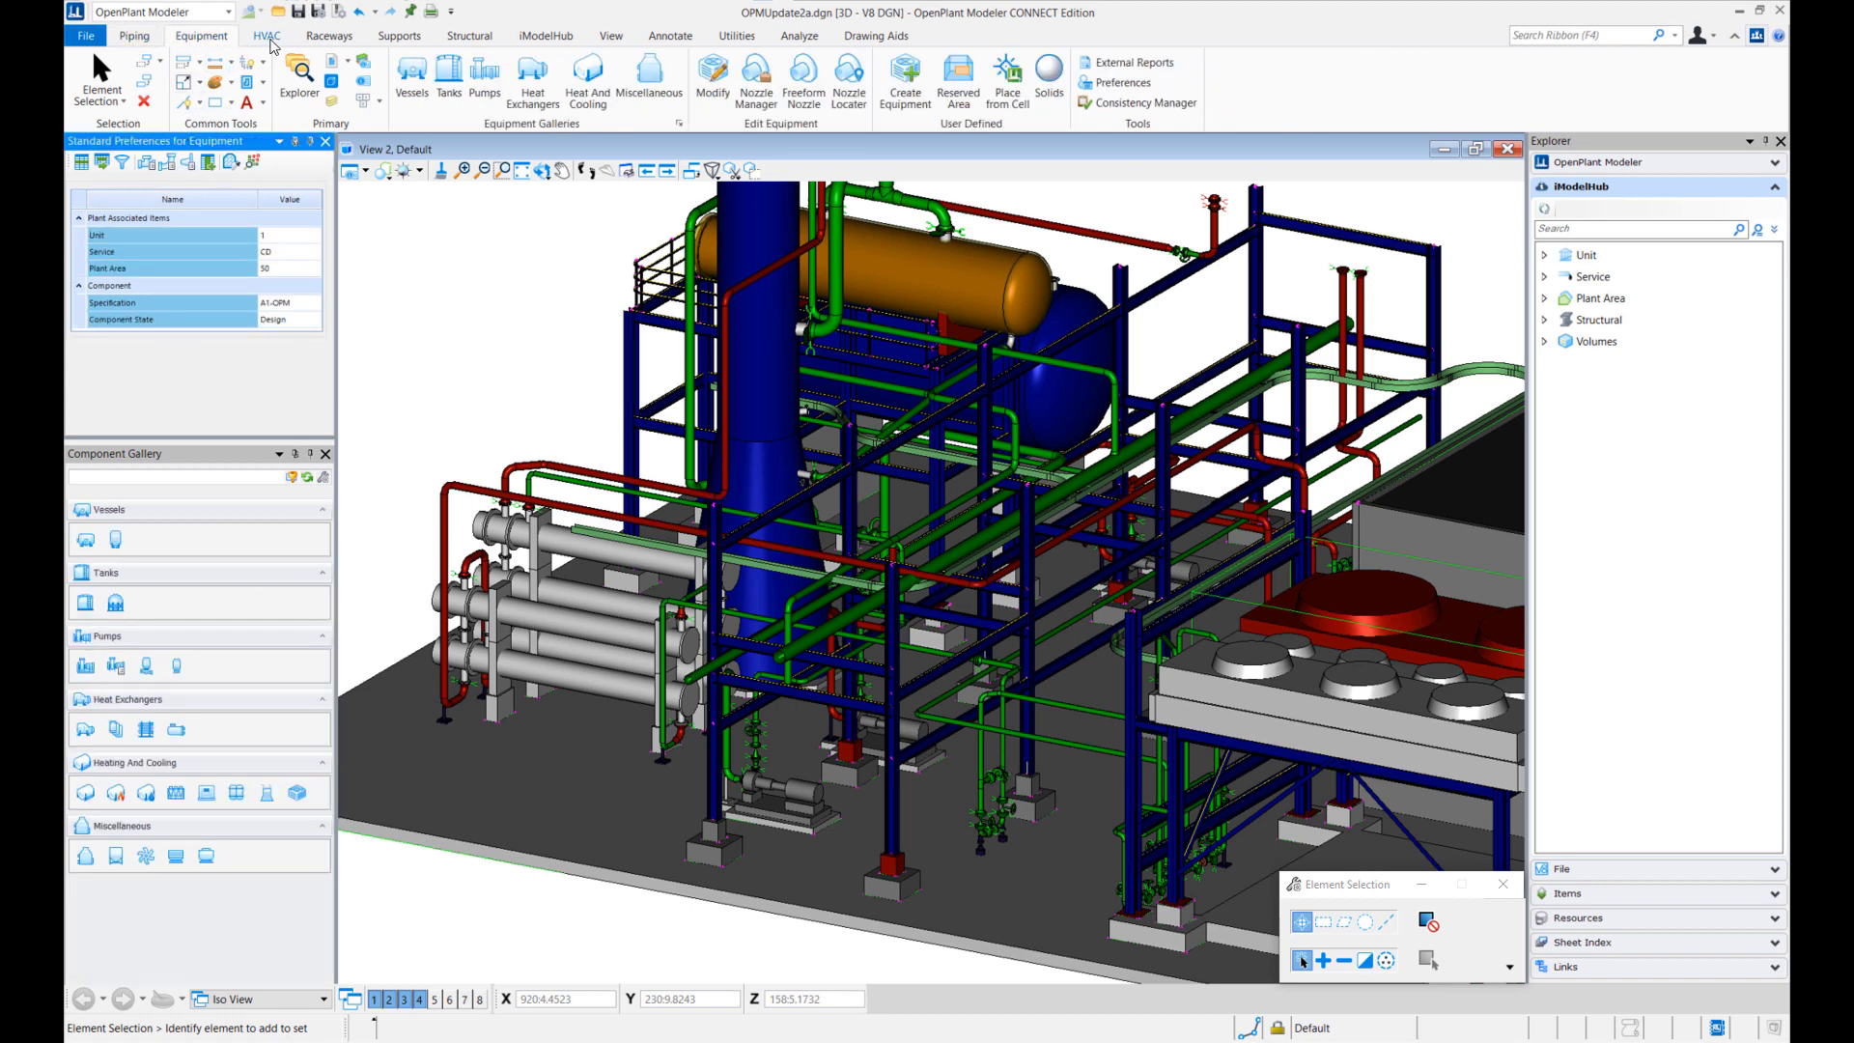
left_click(272, 39)
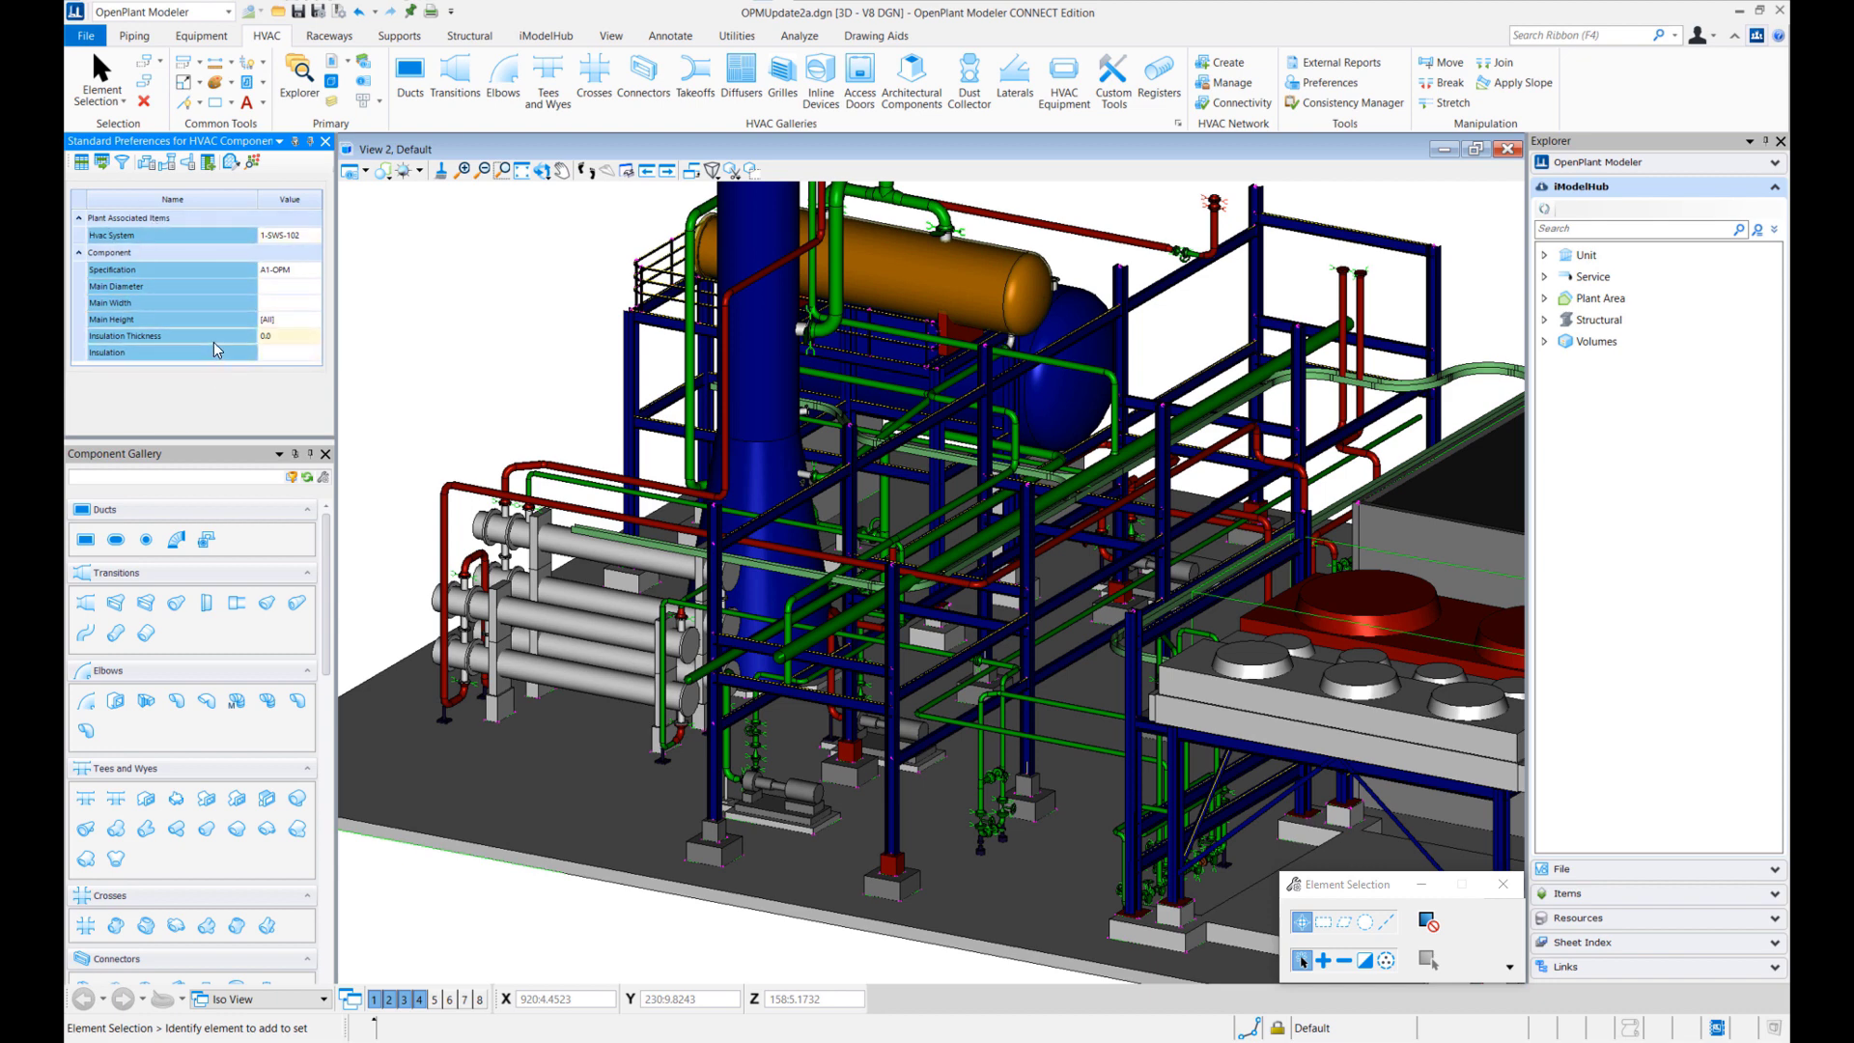
left_click_drag(257, 199, 230, 199)
left_click(133, 41)
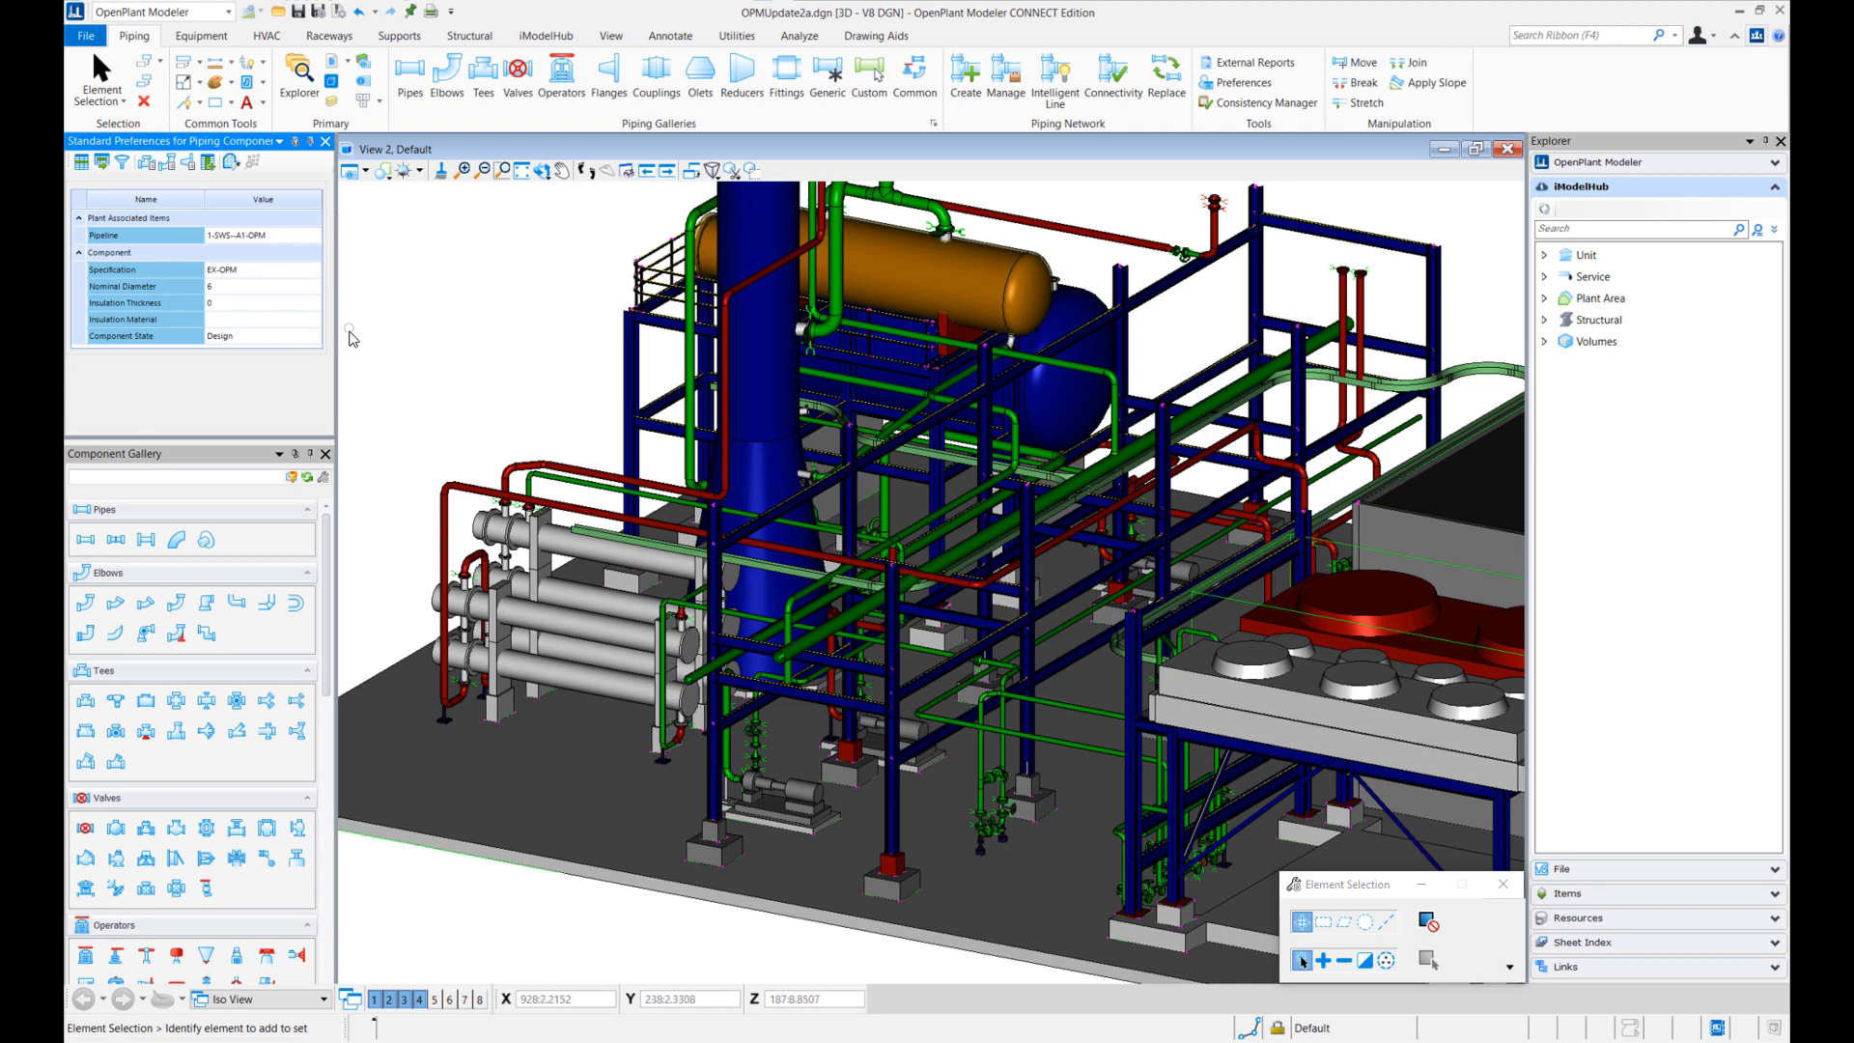
left_click(218, 45)
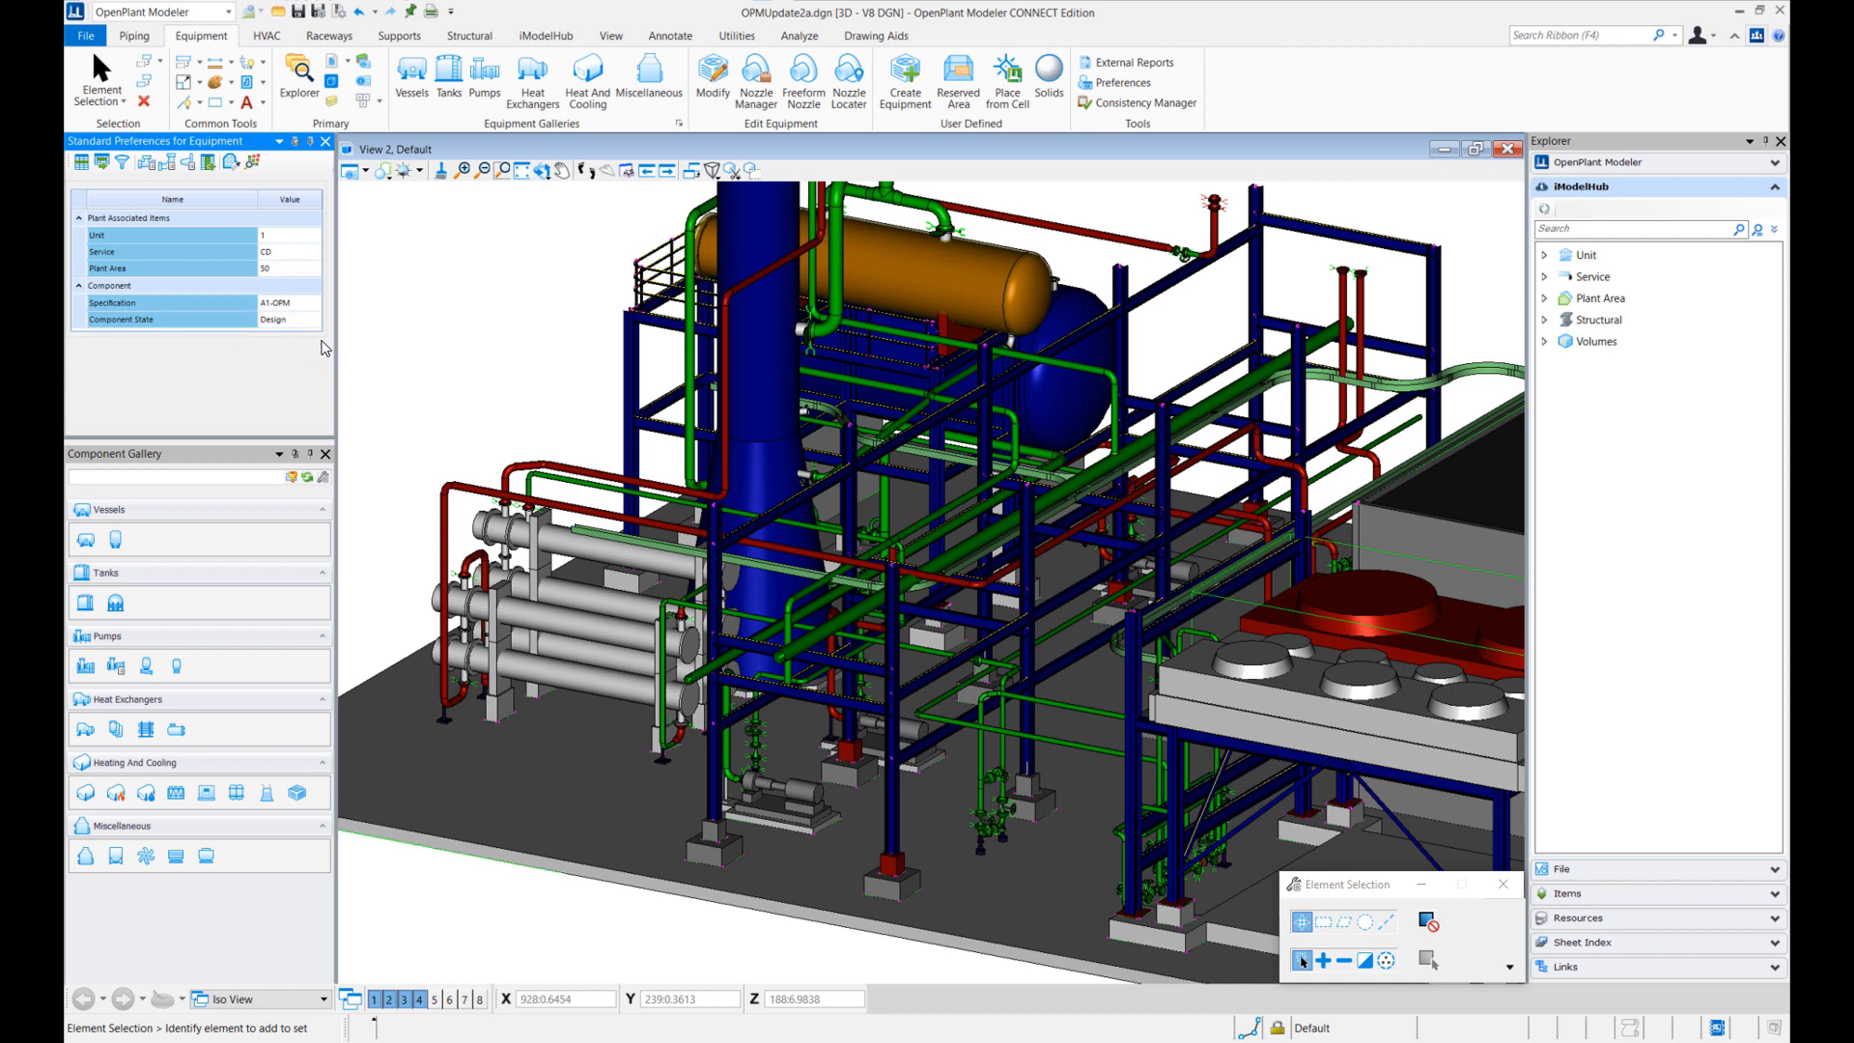
left_click(156, 44)
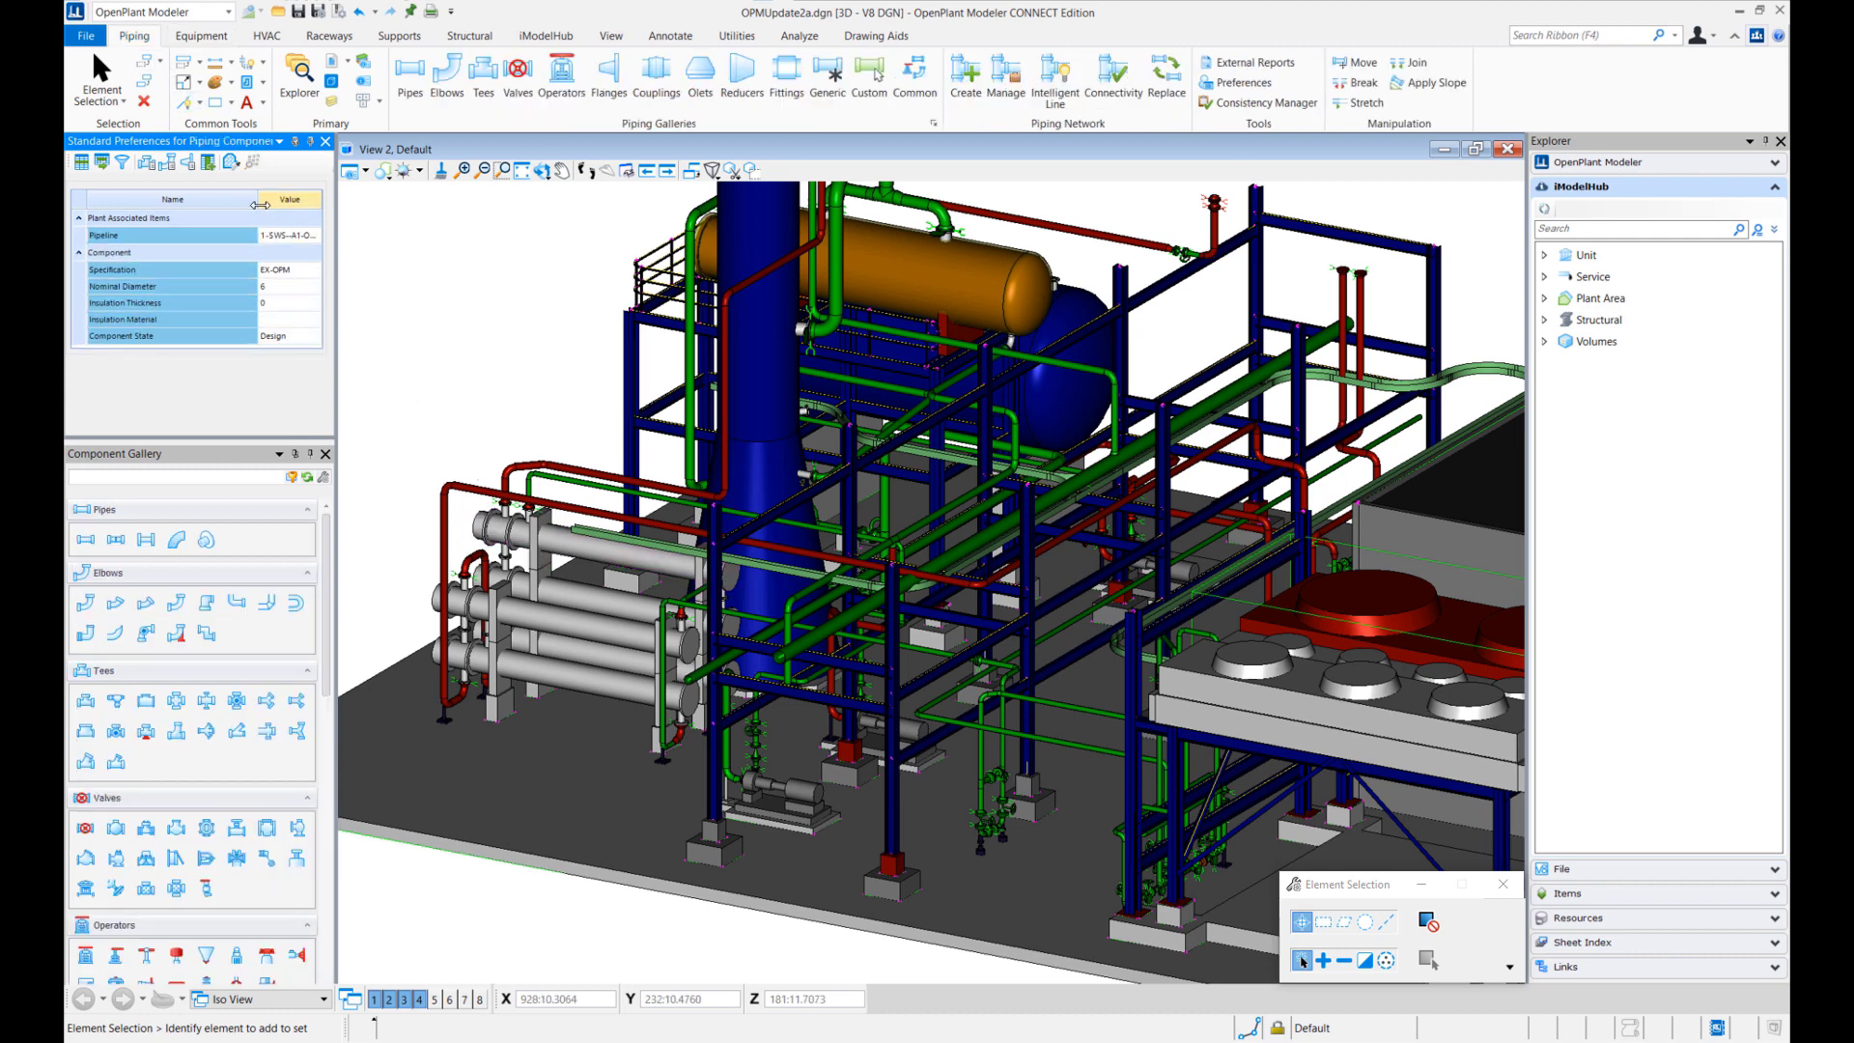
- Widen the Standard Preferences Value column to show the full pipeline 1-SWS-A1-OPM
left_click_drag(261, 203, 226, 204)
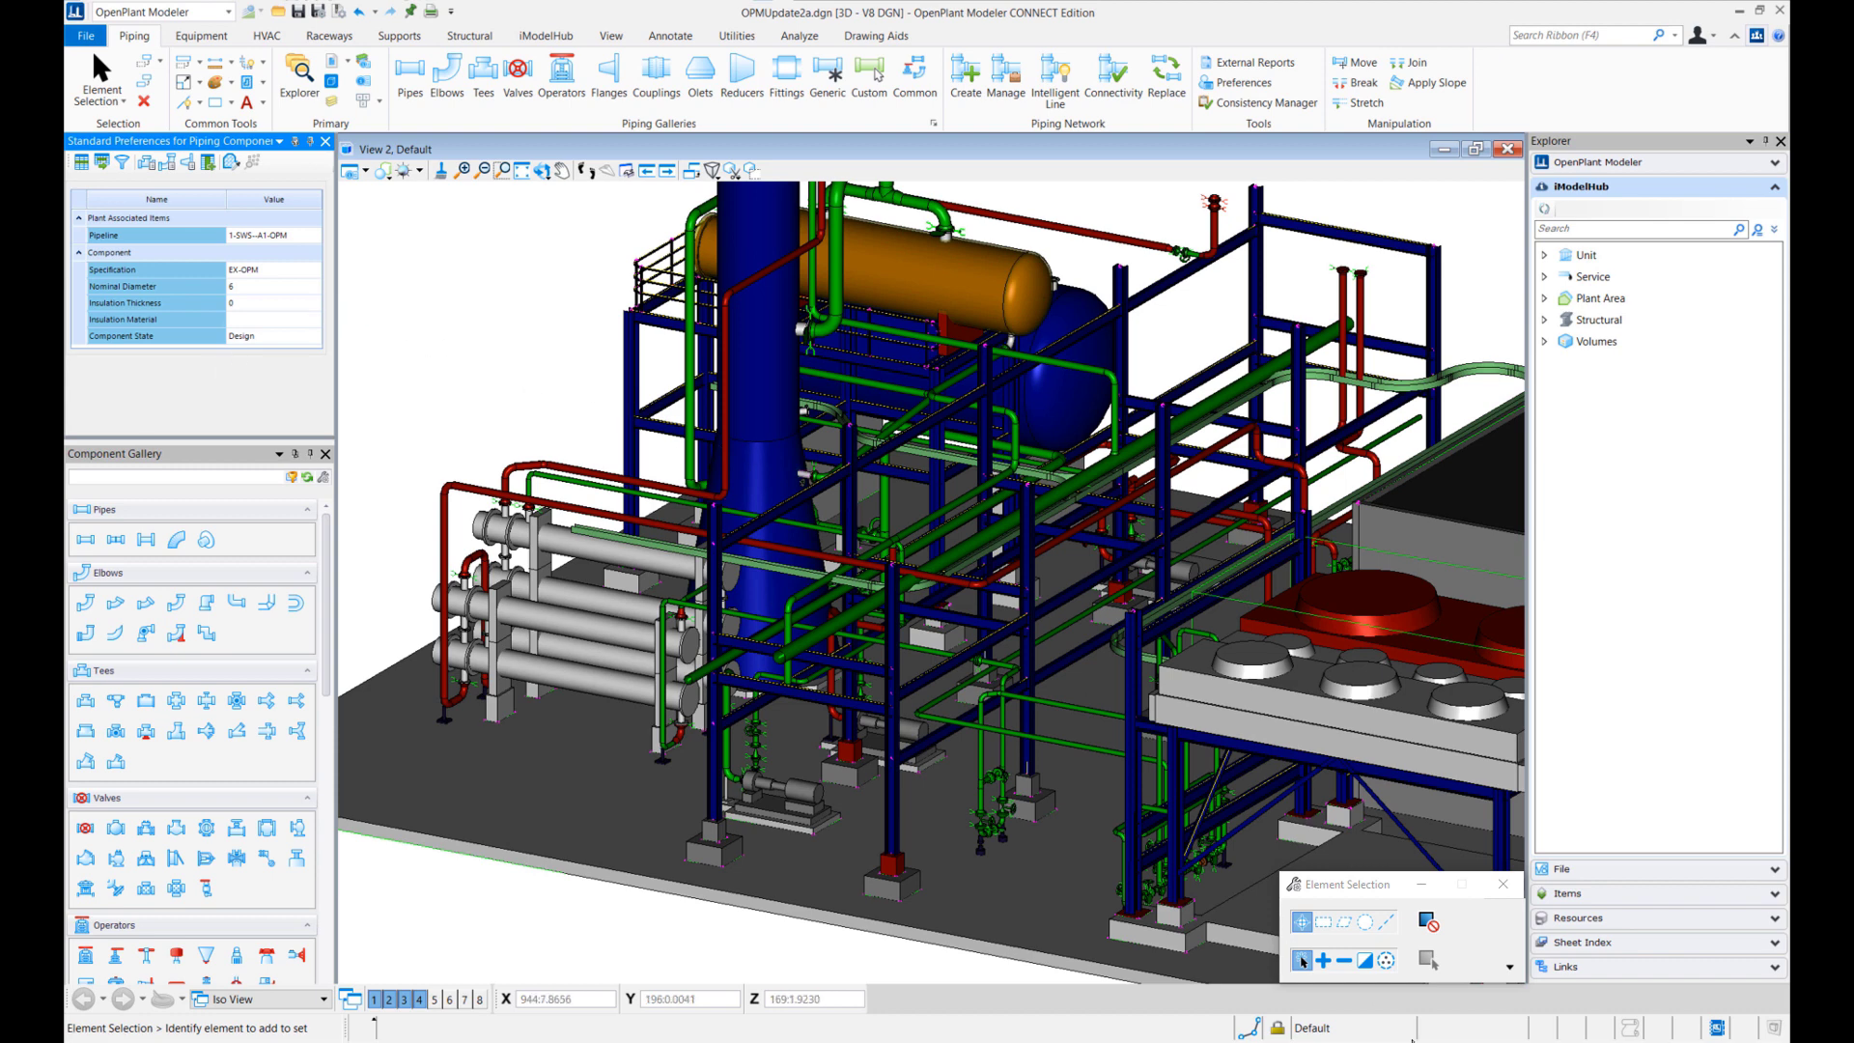
- In Project Administrator, open Standard Preferences and choose the Piping Component preferences
key("alt+Tab")
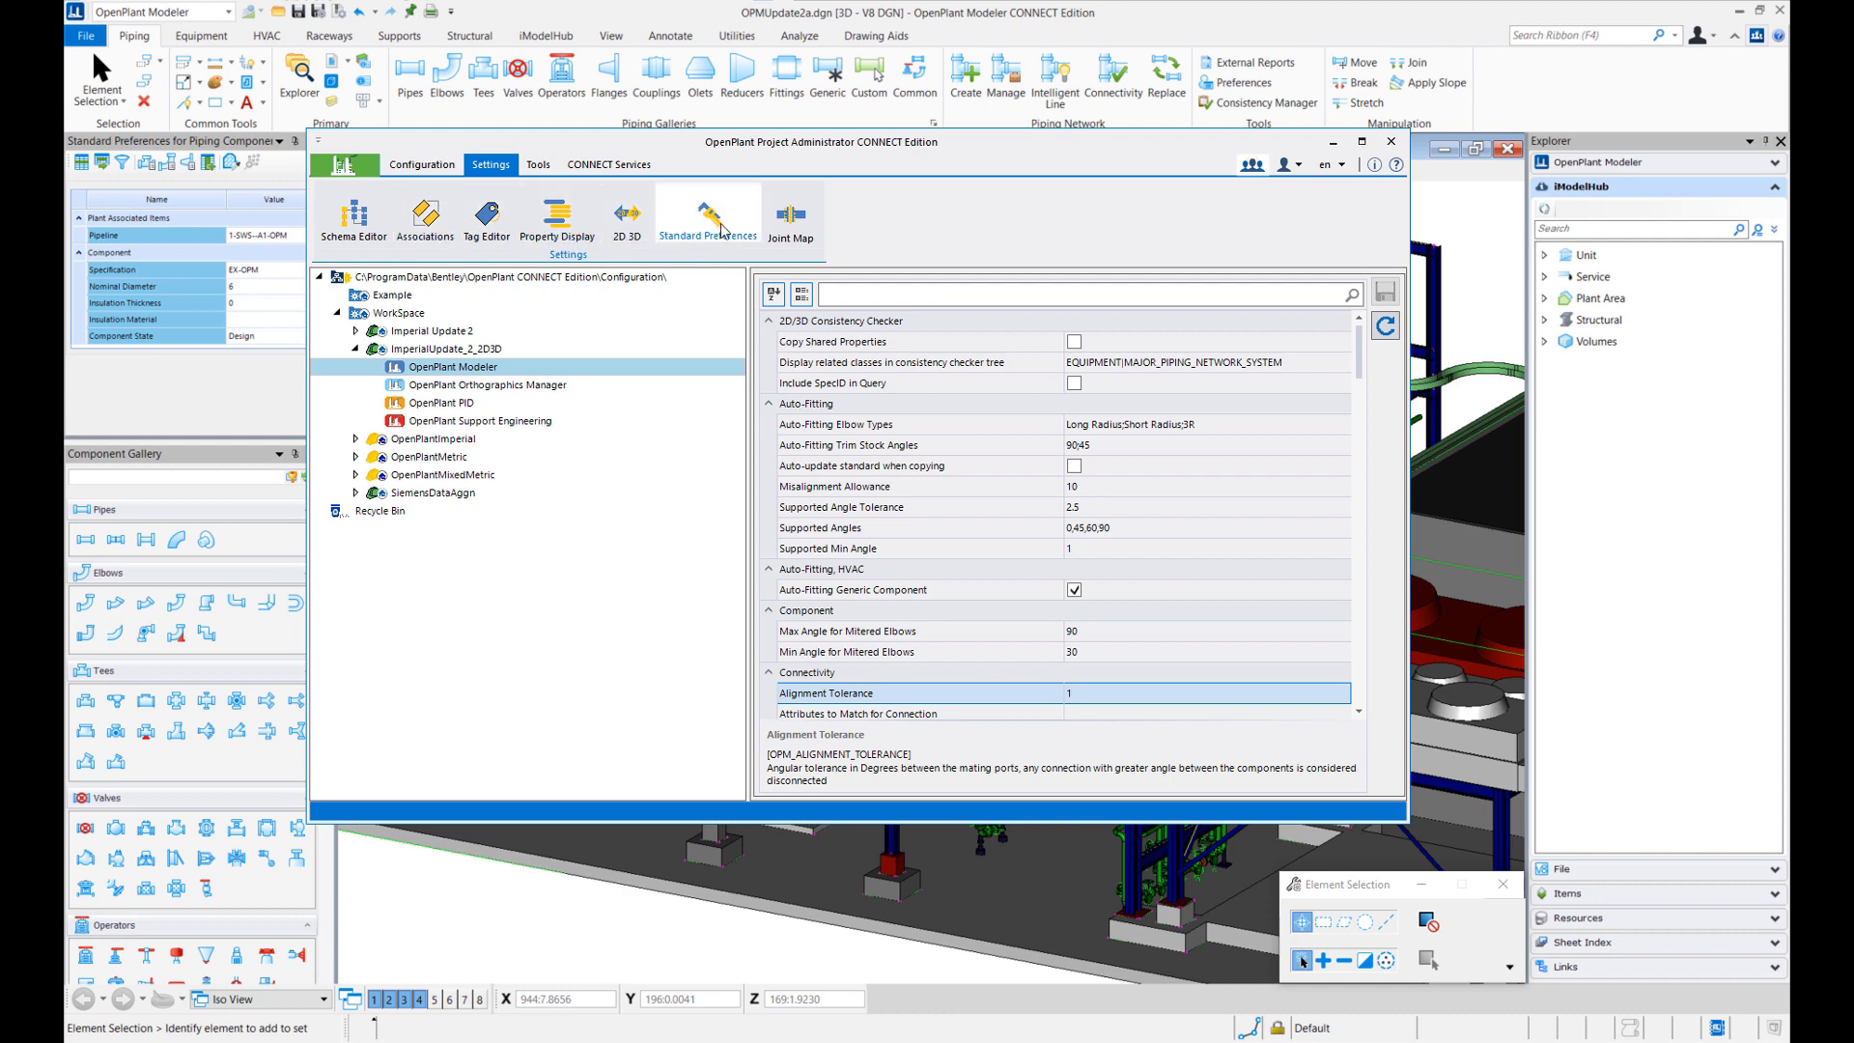
left_click(759, 239)
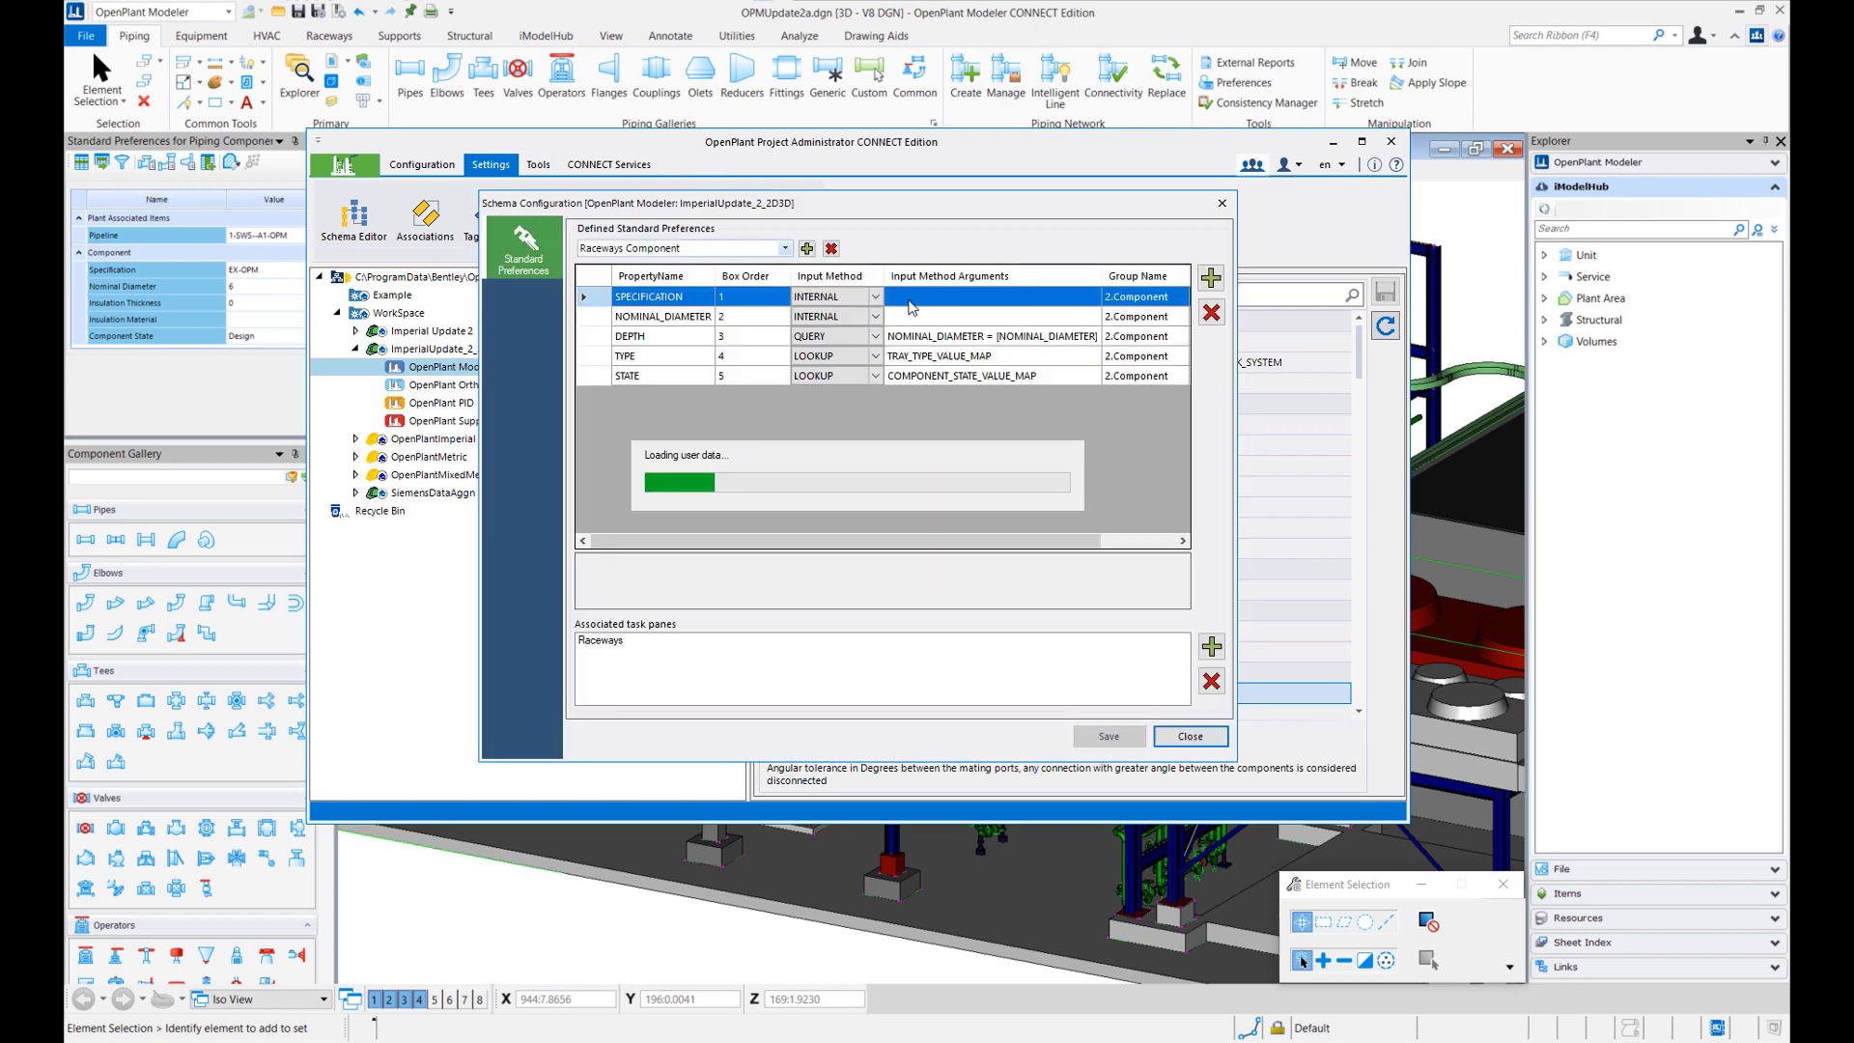
mouse_move(778, 212)
left_mouse_down()
mouse_move(755, 243)
mouse_move(748, 220)
left_mouse_up()
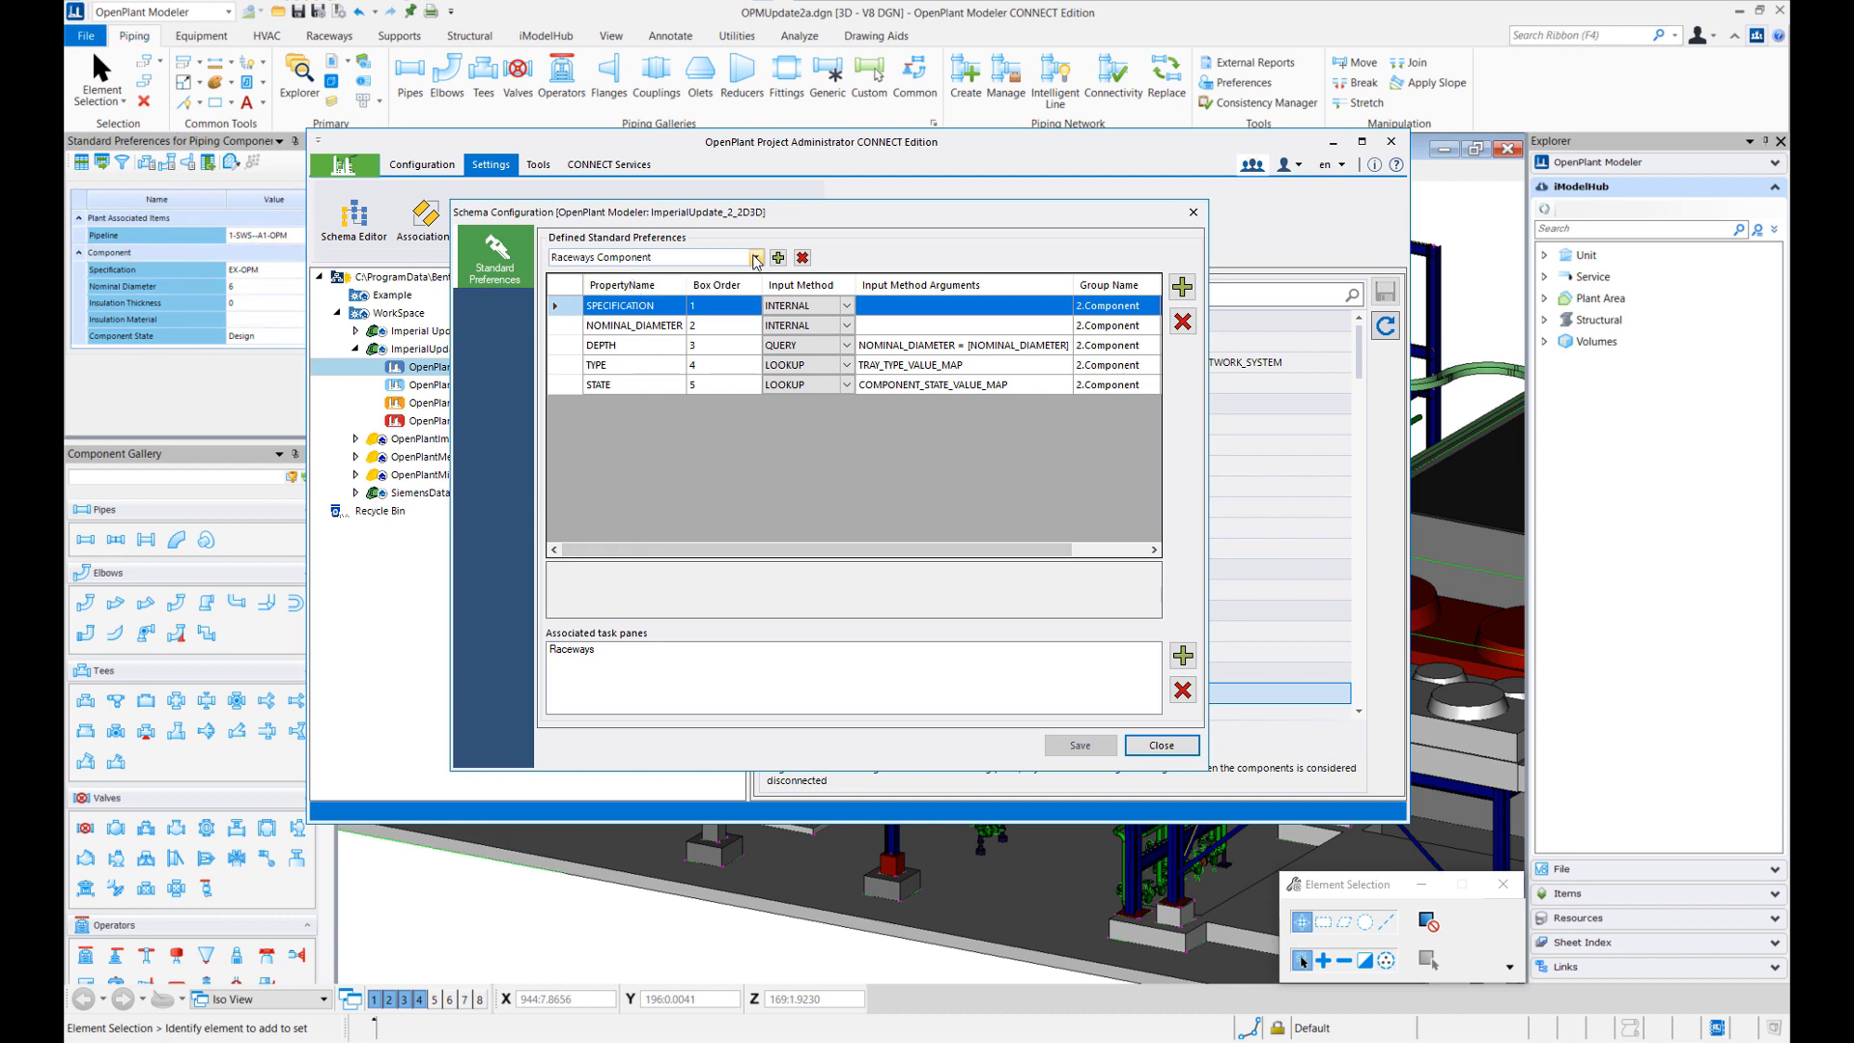
left_click(756, 259)
- Reselect Piping Component and select the INSULATION row to review its input methods
left_click(580, 343)
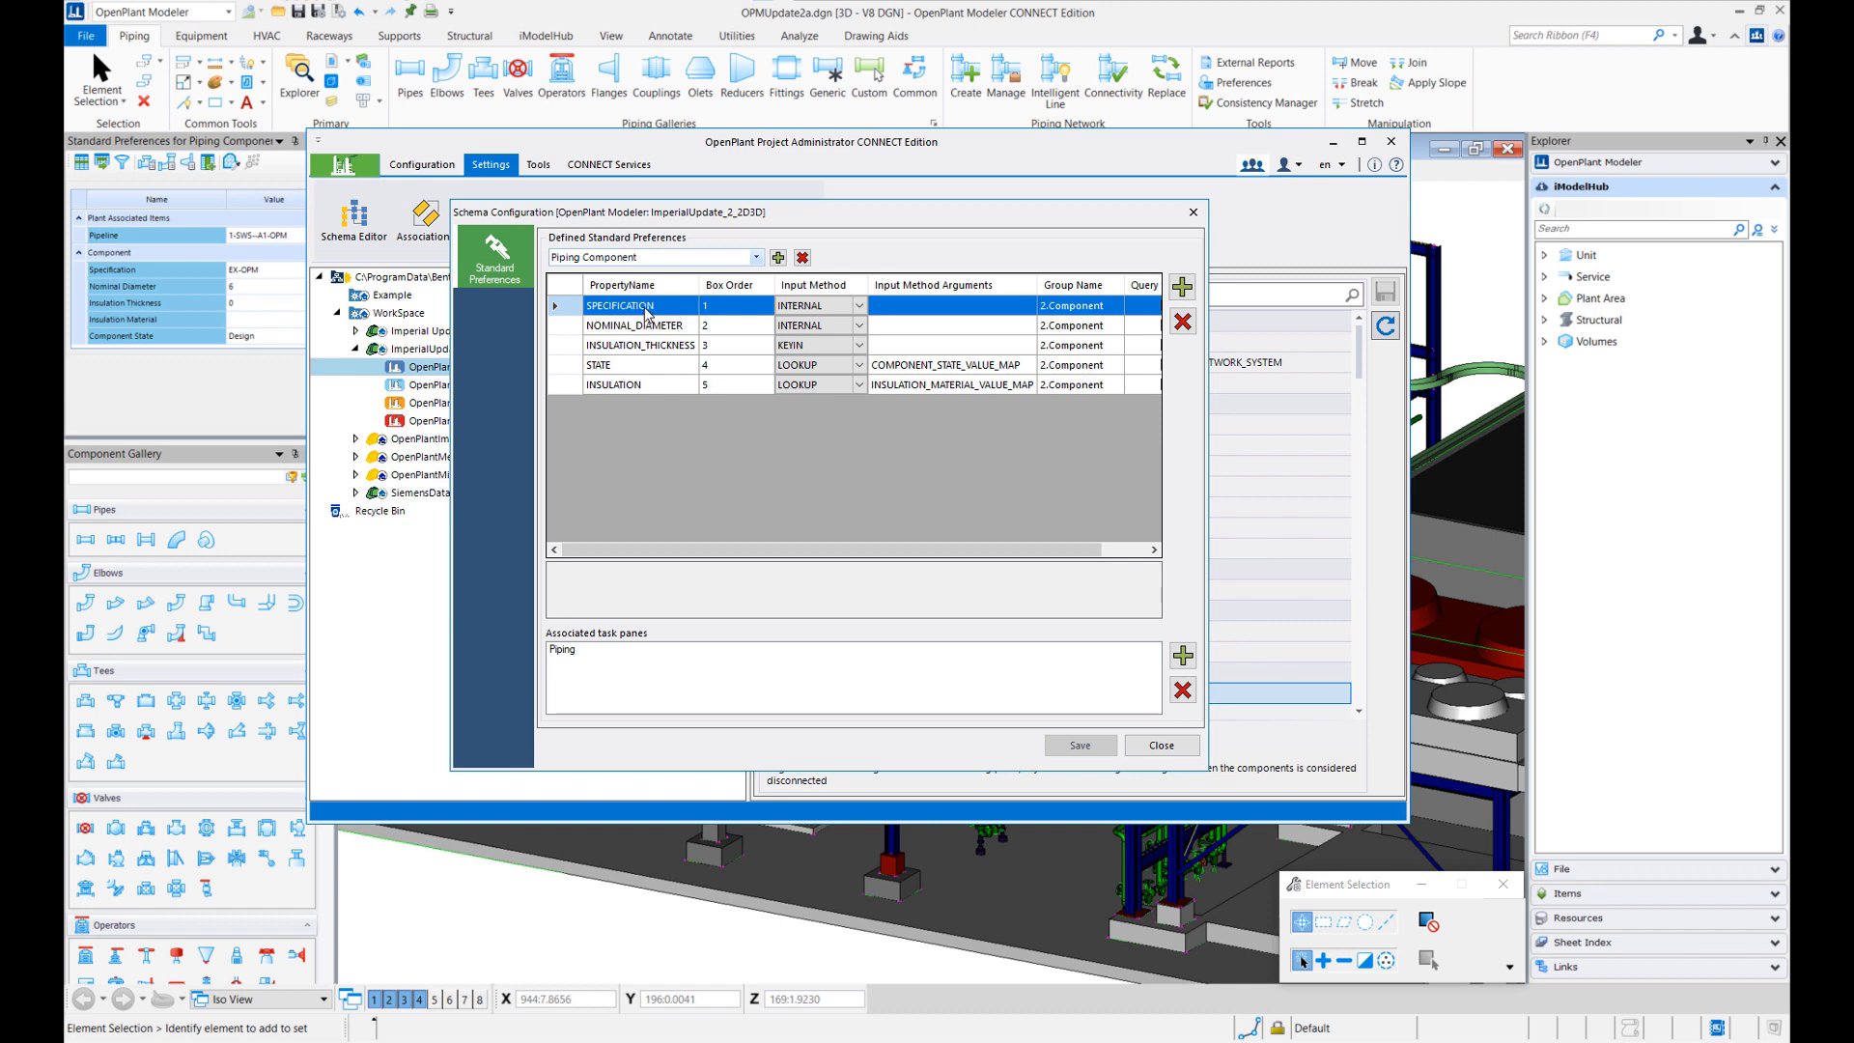
left_click(1089, 301)
left_click(861, 386)
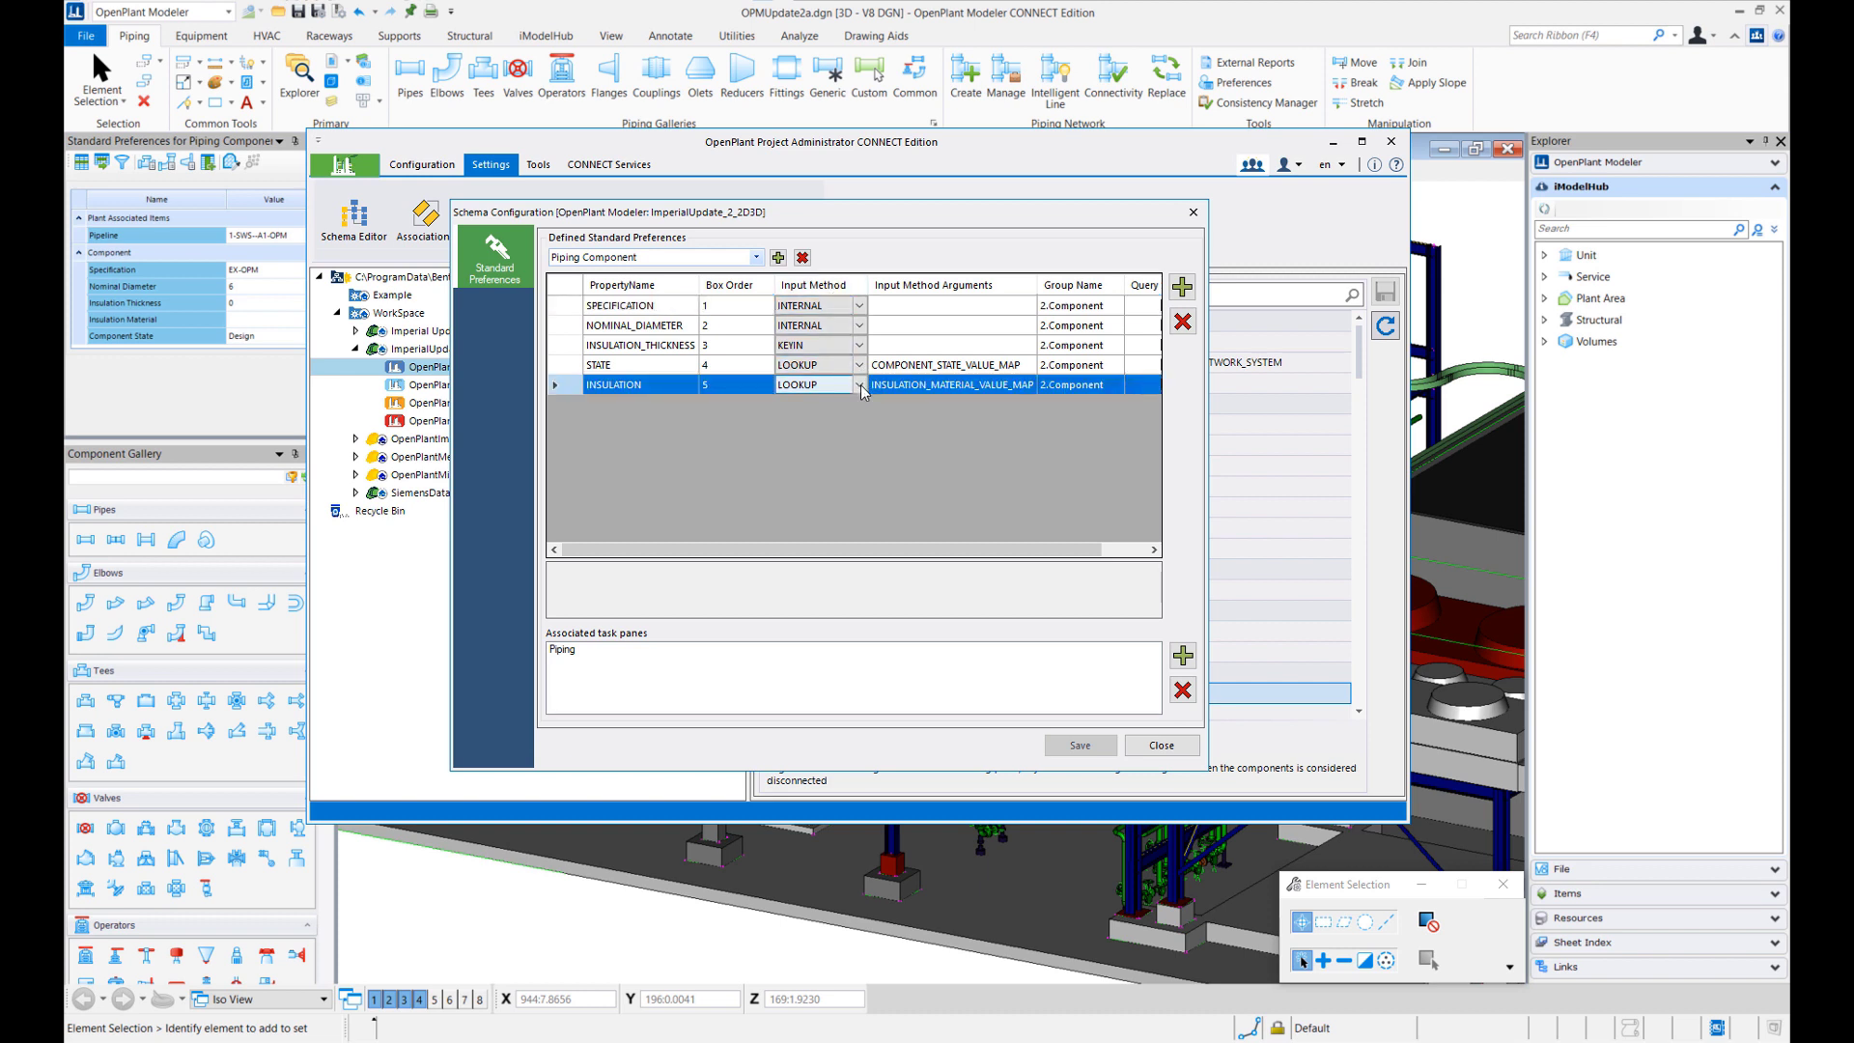
left_click(860, 384)
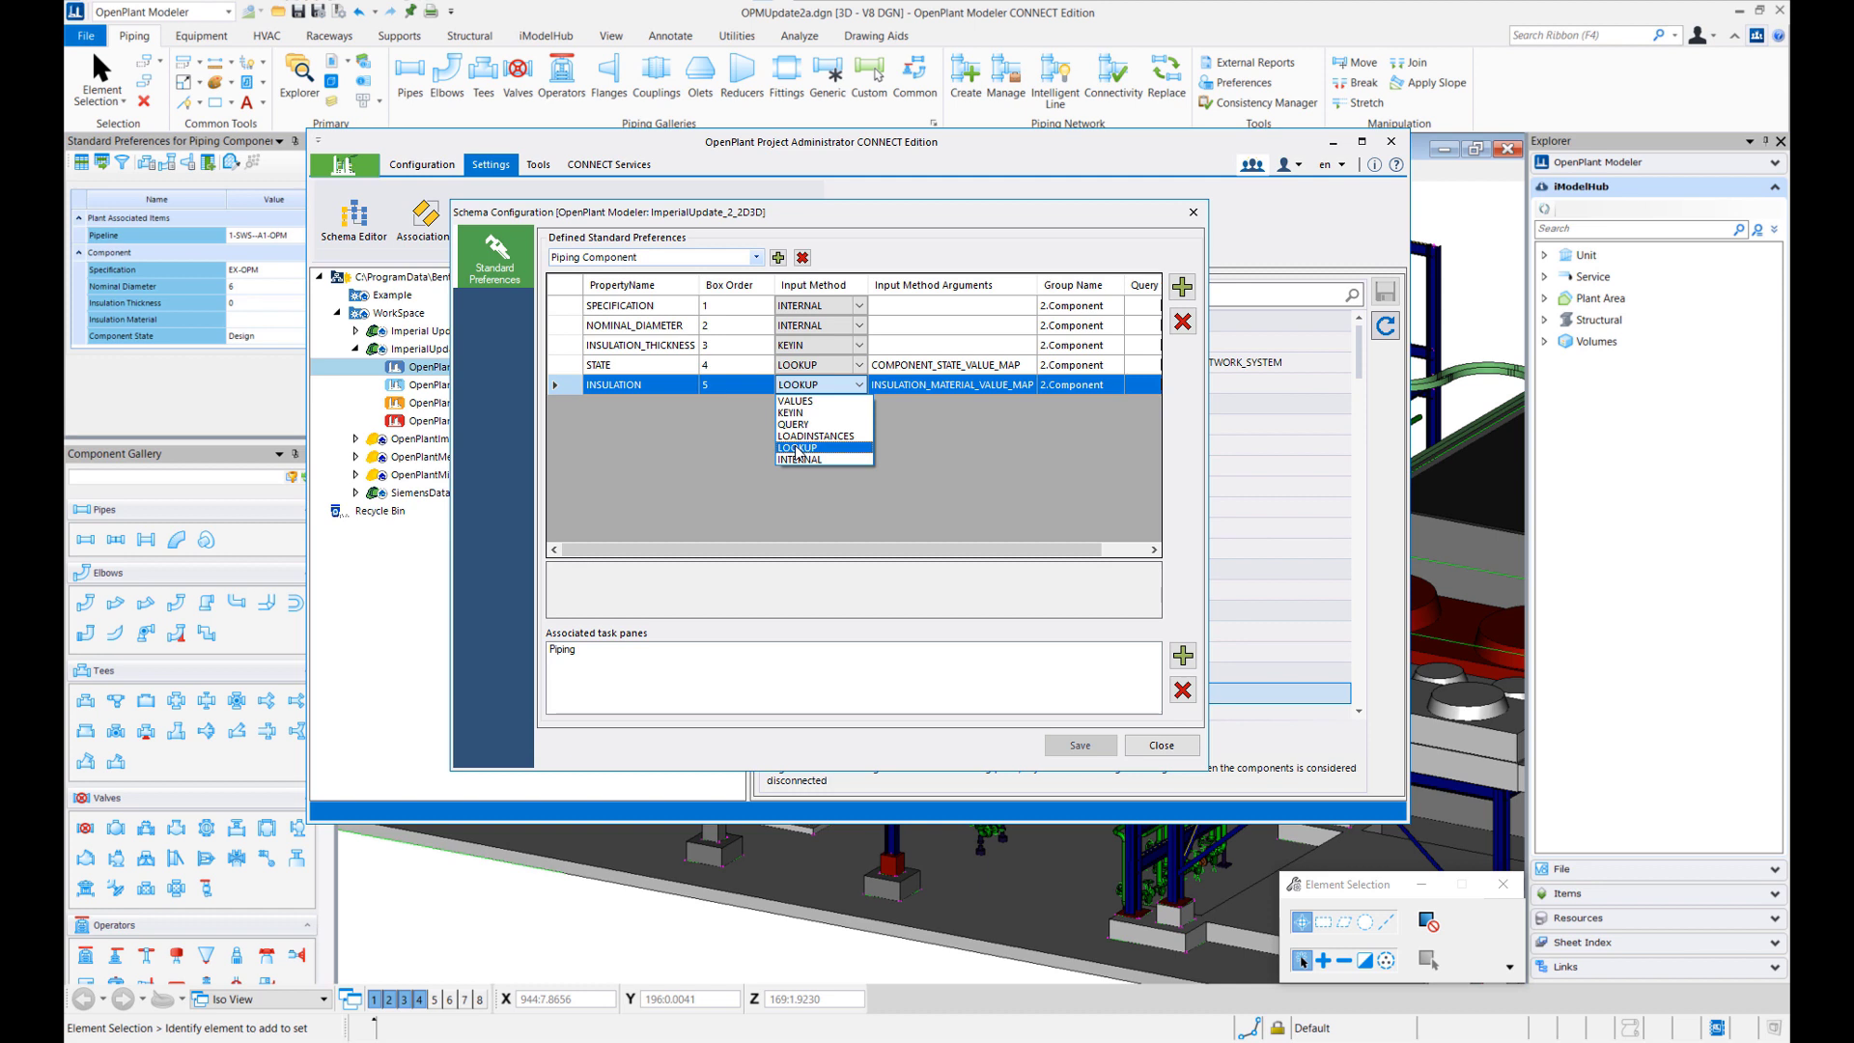
left_click(652, 369)
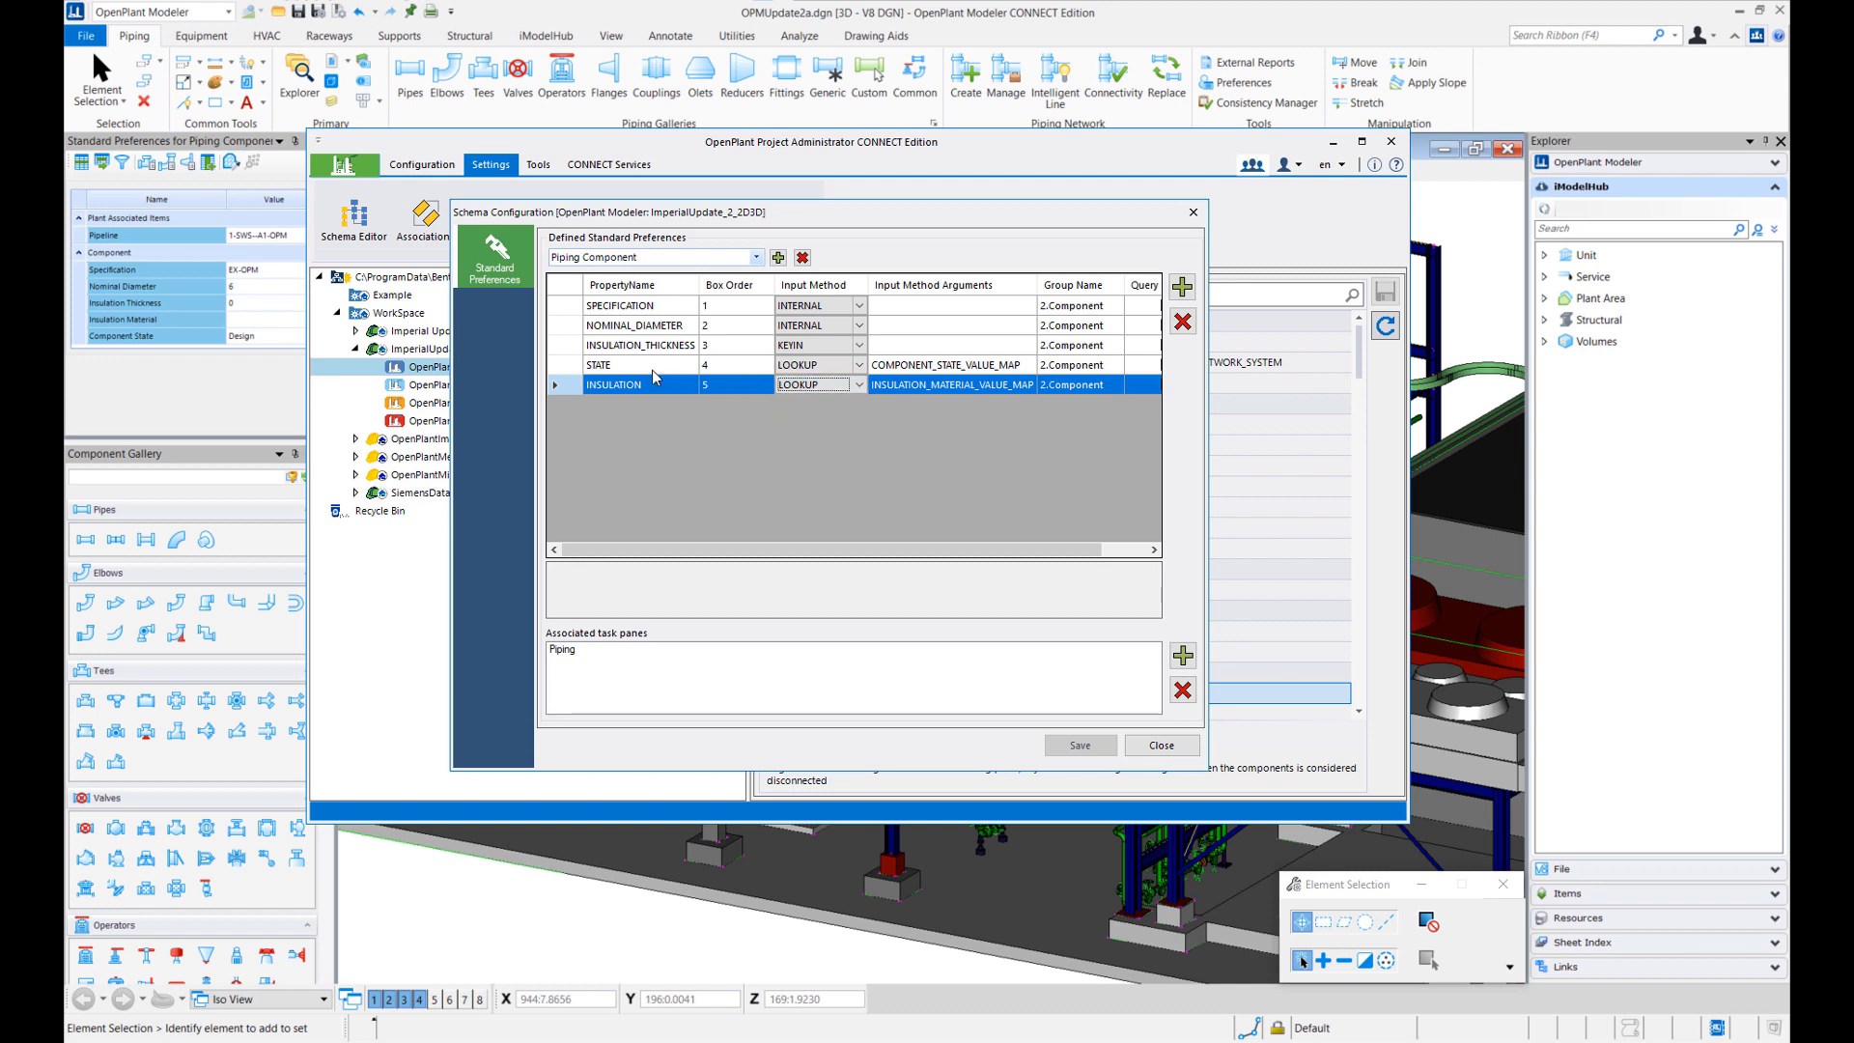
left_click(798, 368)
- Confirm Component State Value Map lists Design, For Demolition and On Hold, then minimize Class Editor
left_click(803, 384)
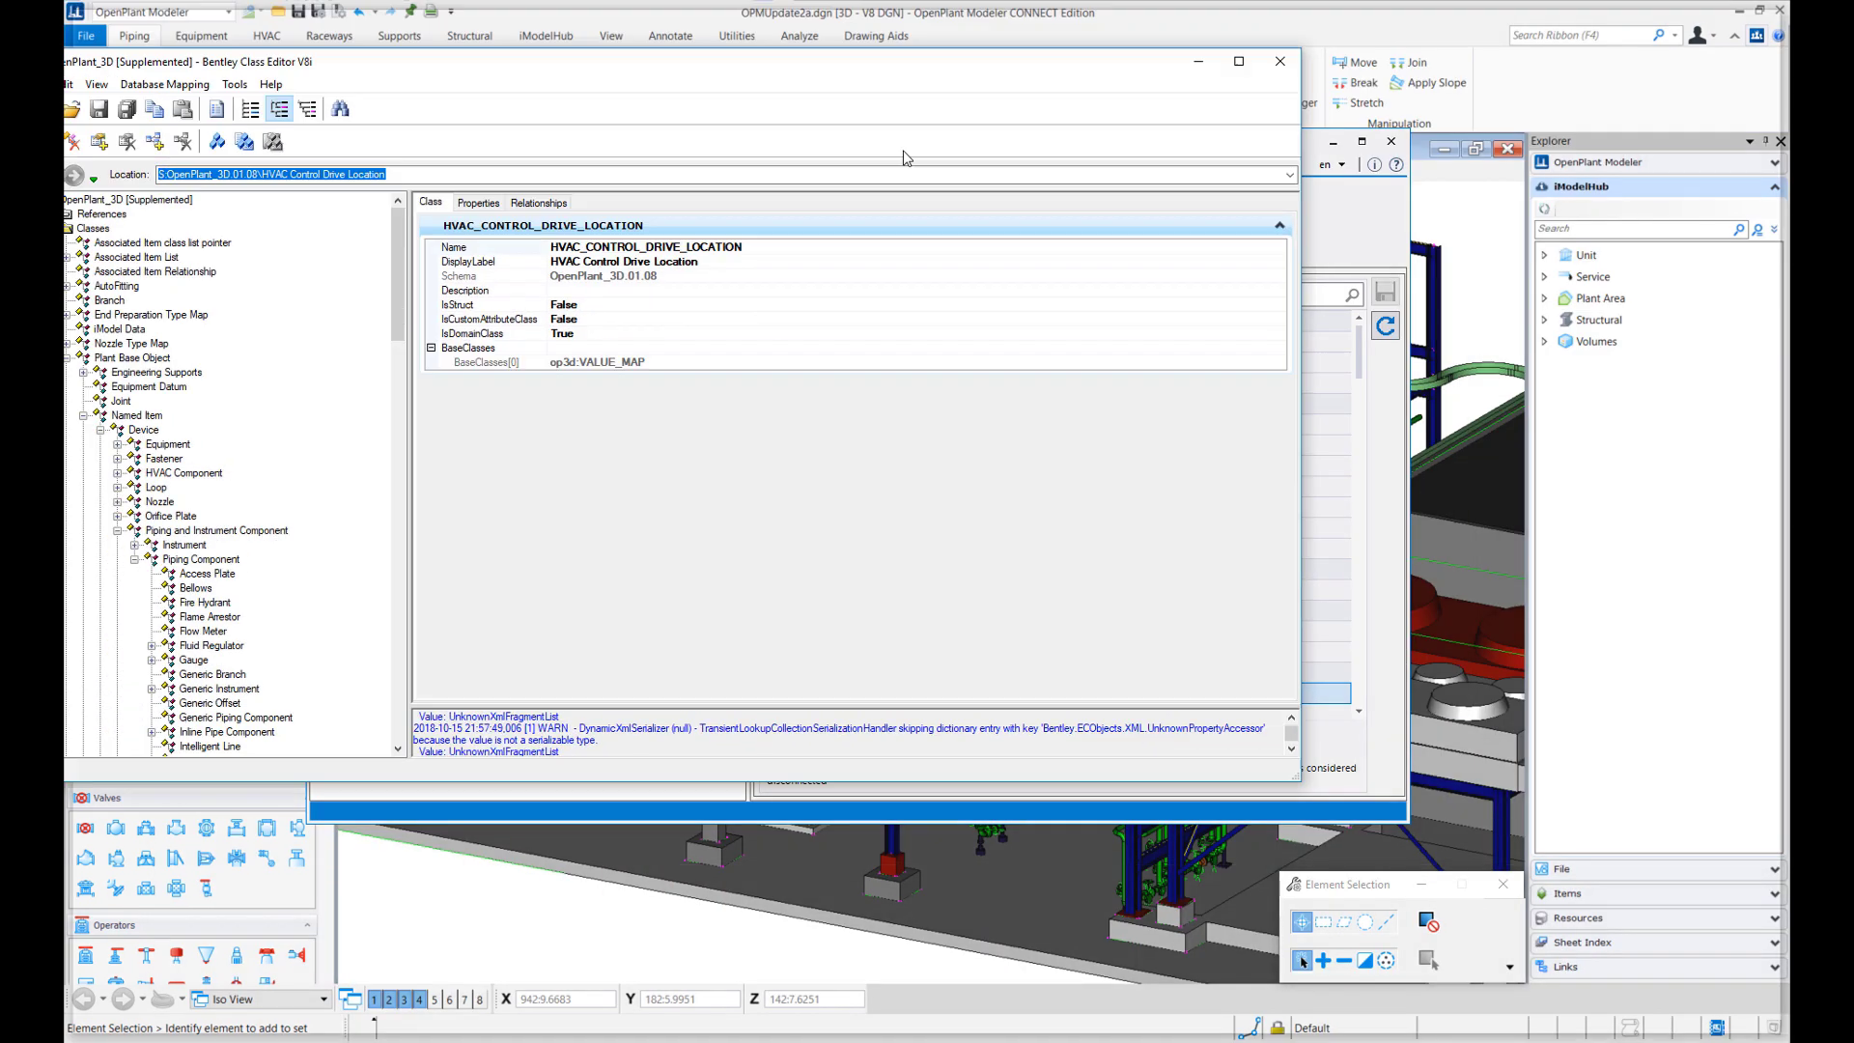
scroll(523, 551, "down", 20)
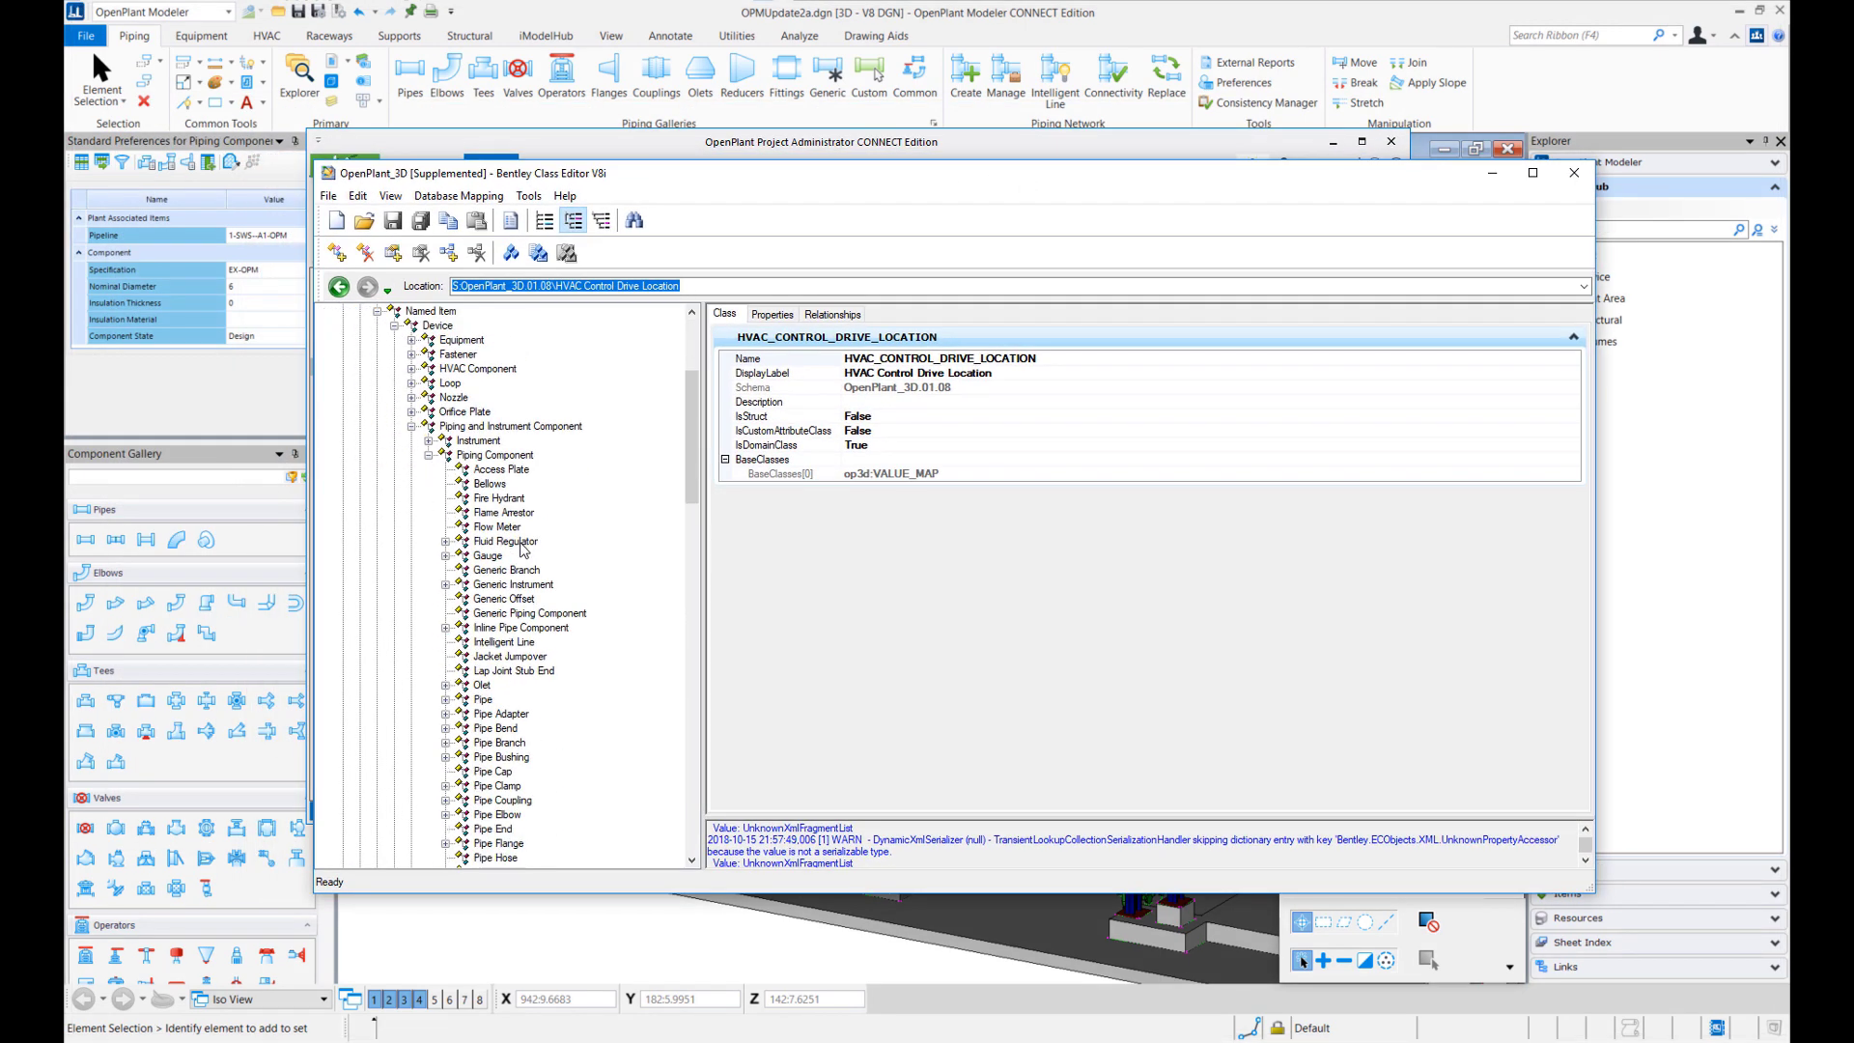
scroll(523, 551, "down", 10)
scroll(522, 550, "up", 7)
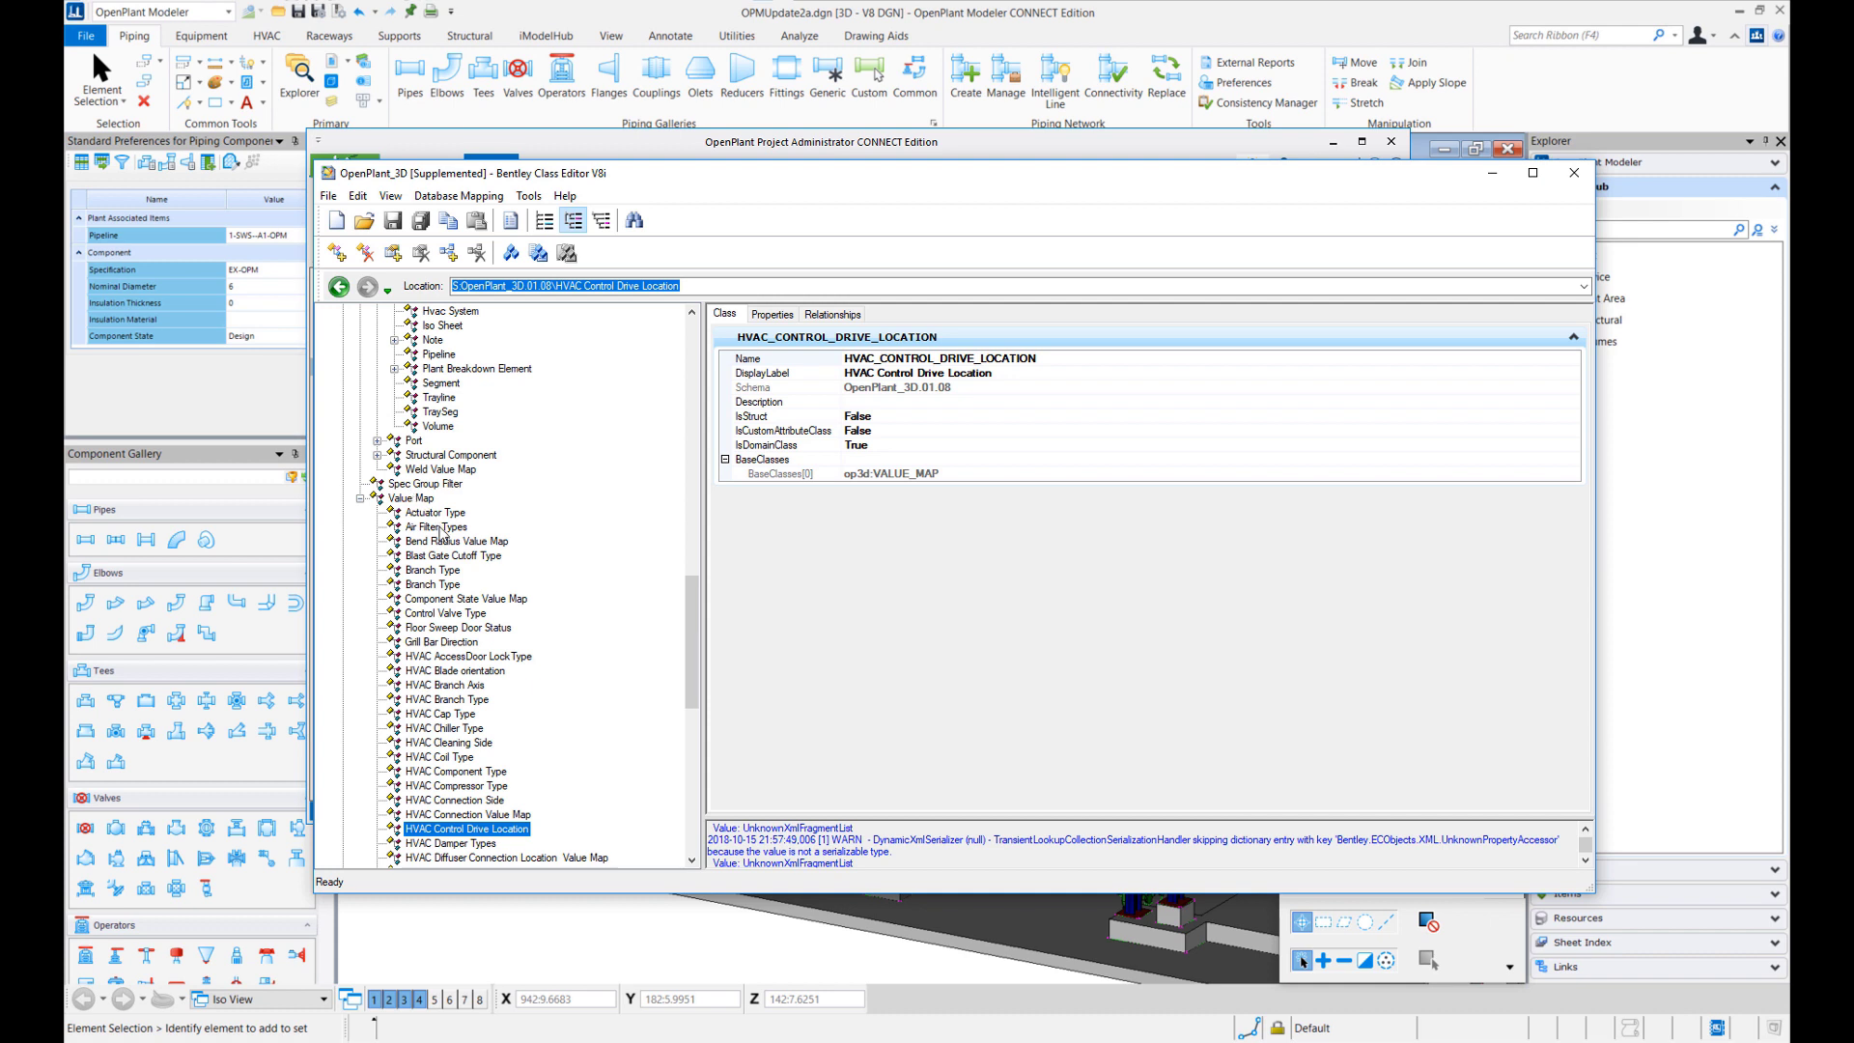
left_click(451, 600)
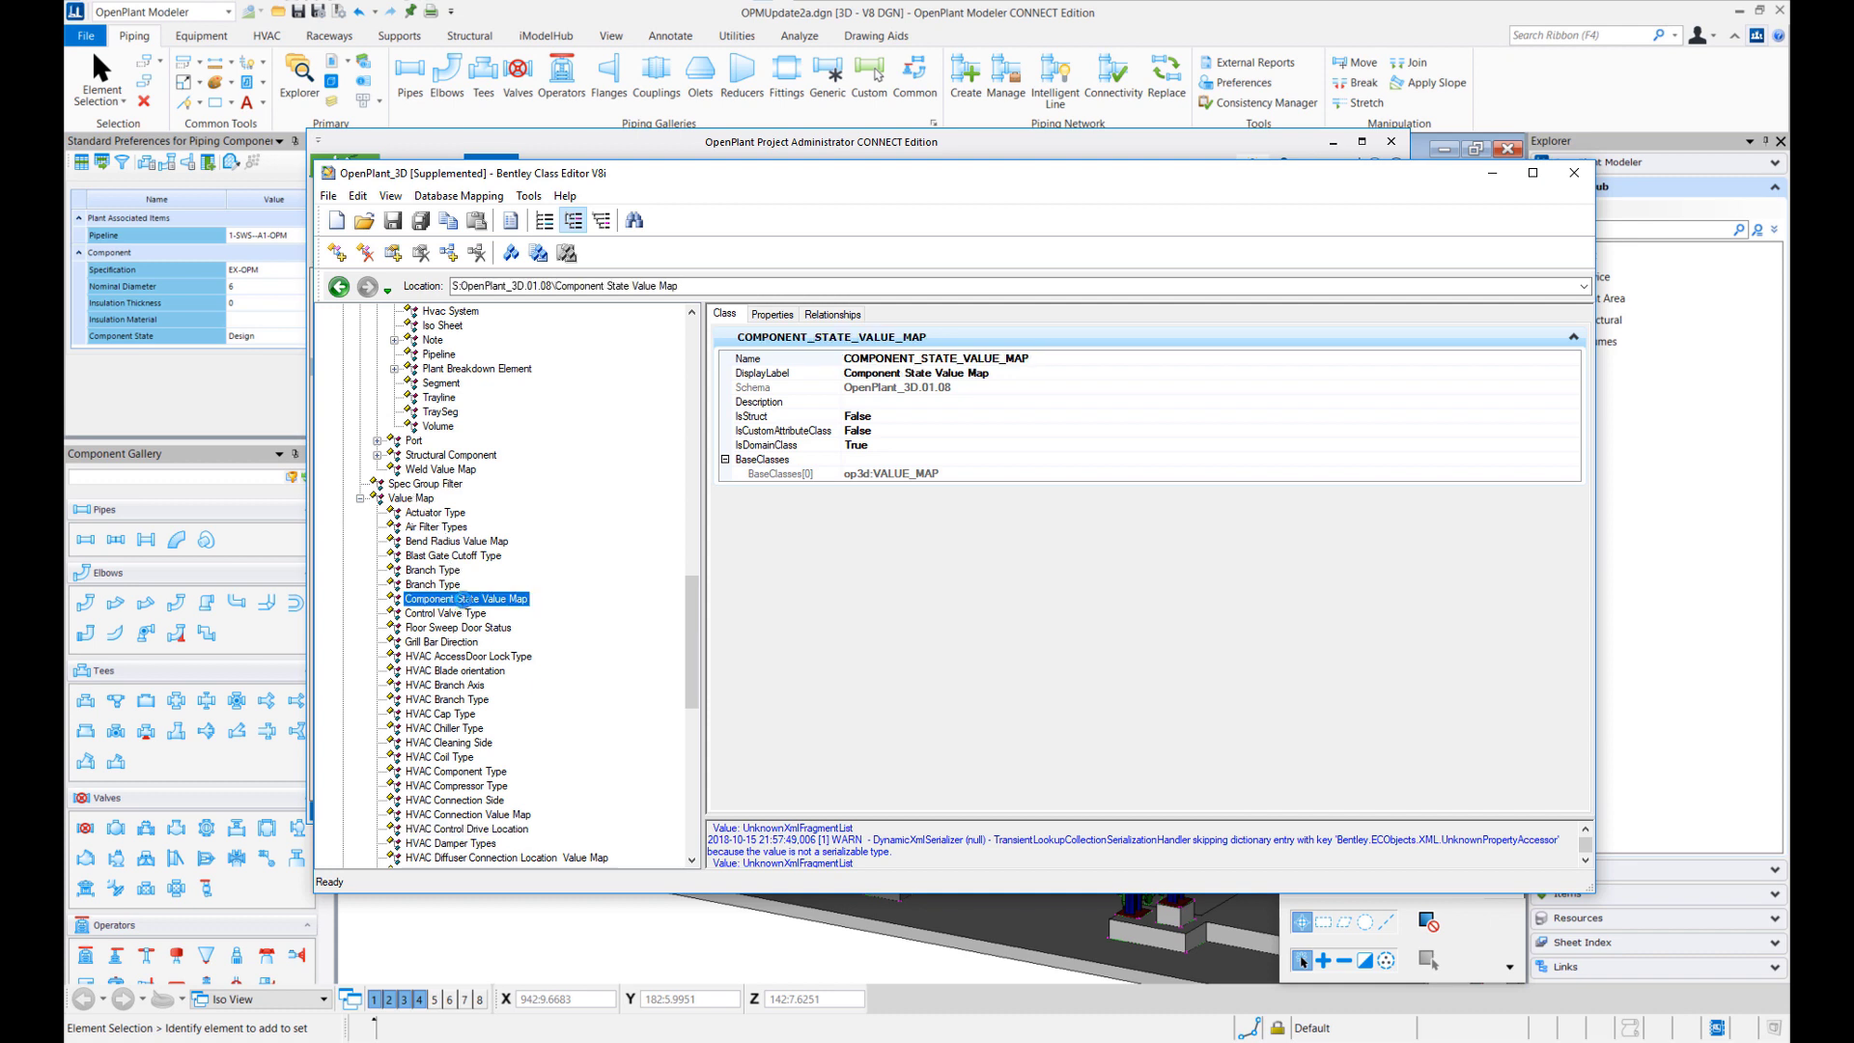
left_click(772, 315)
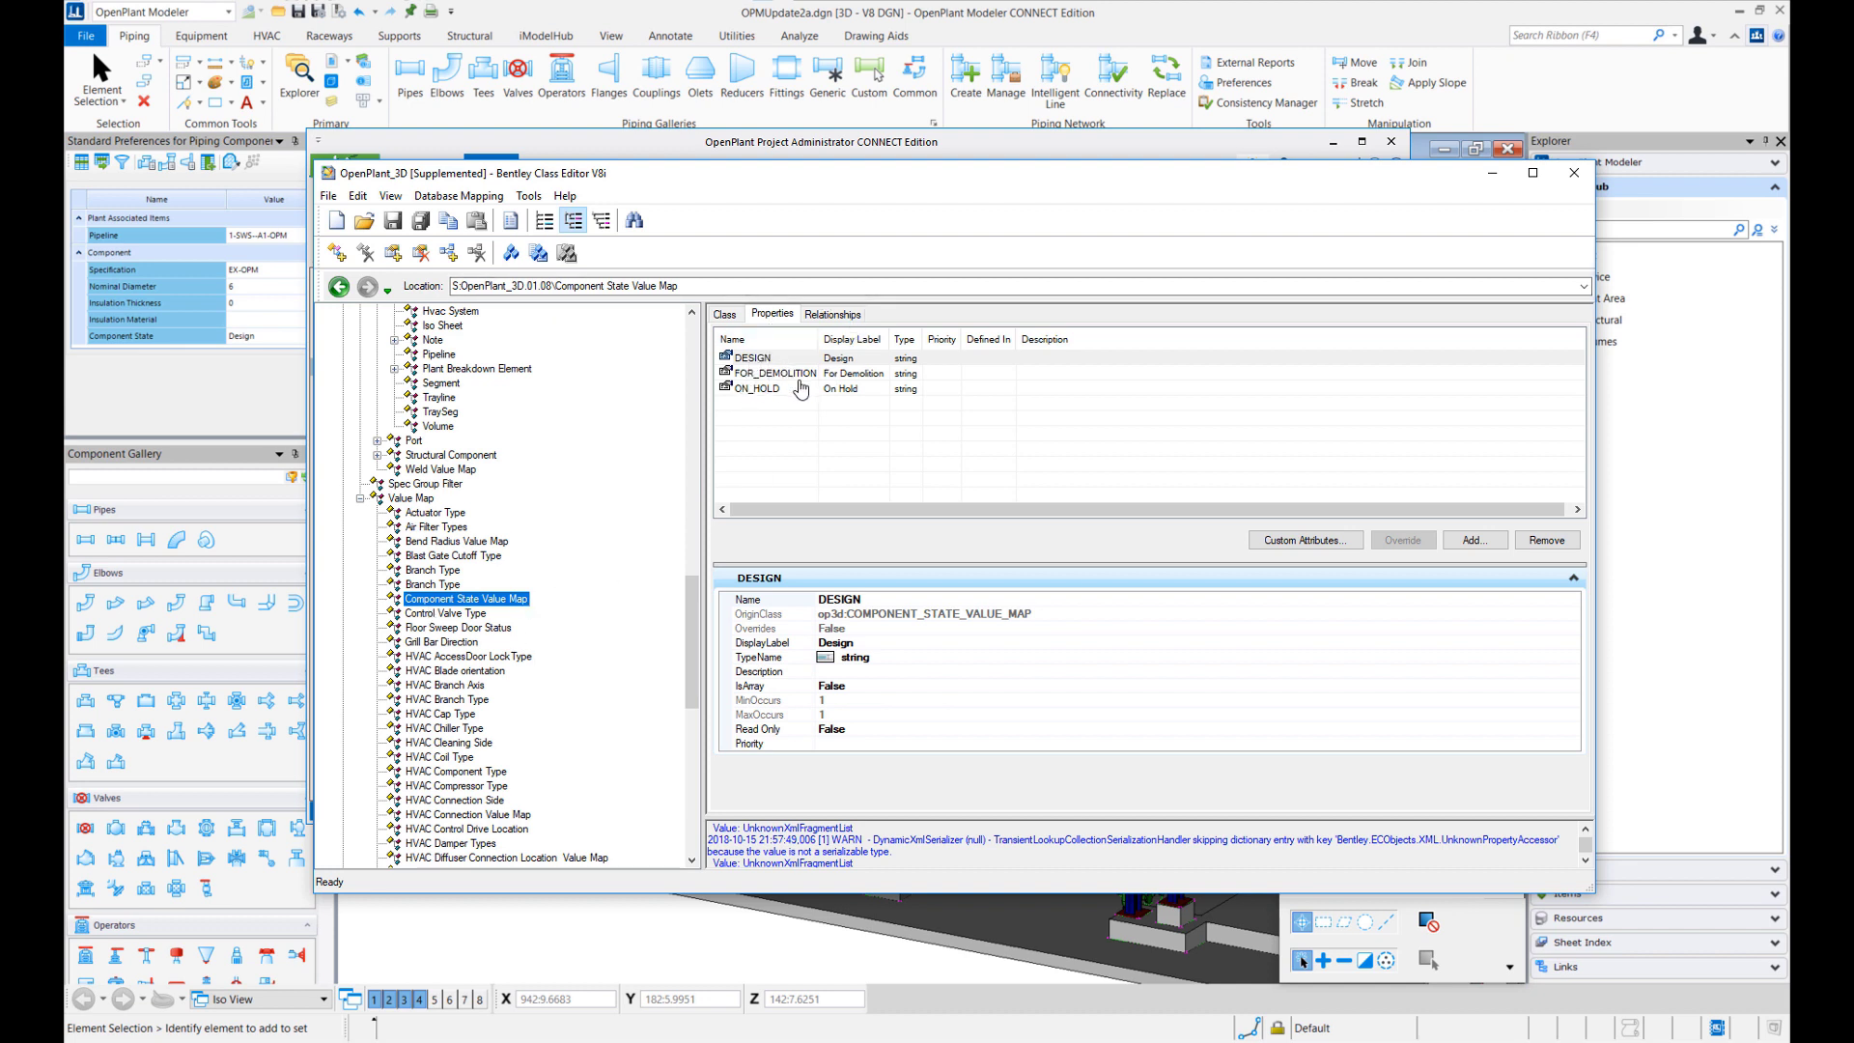
left_click(1492, 173)
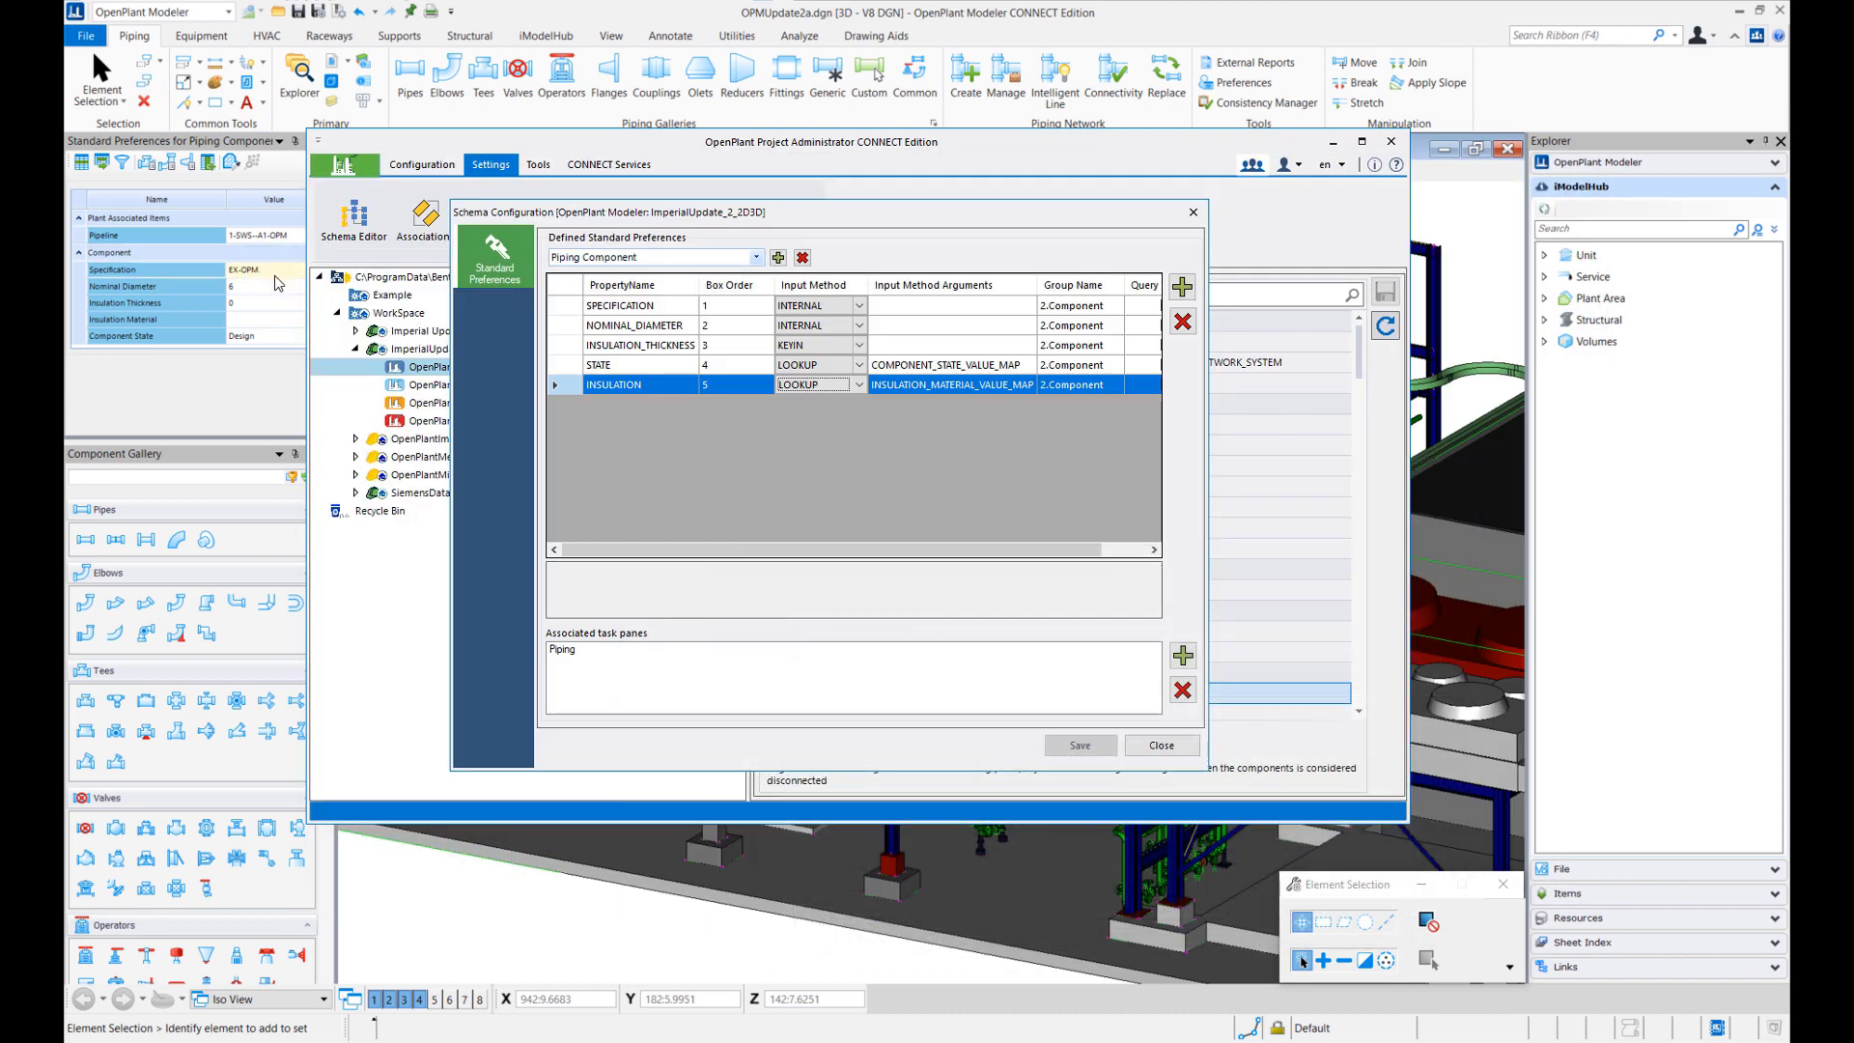
- Check the modeler's Component State choices, then show INSULATION's Input Method options in Project Administrator
left_click(280, 342)
left_click(280, 342)
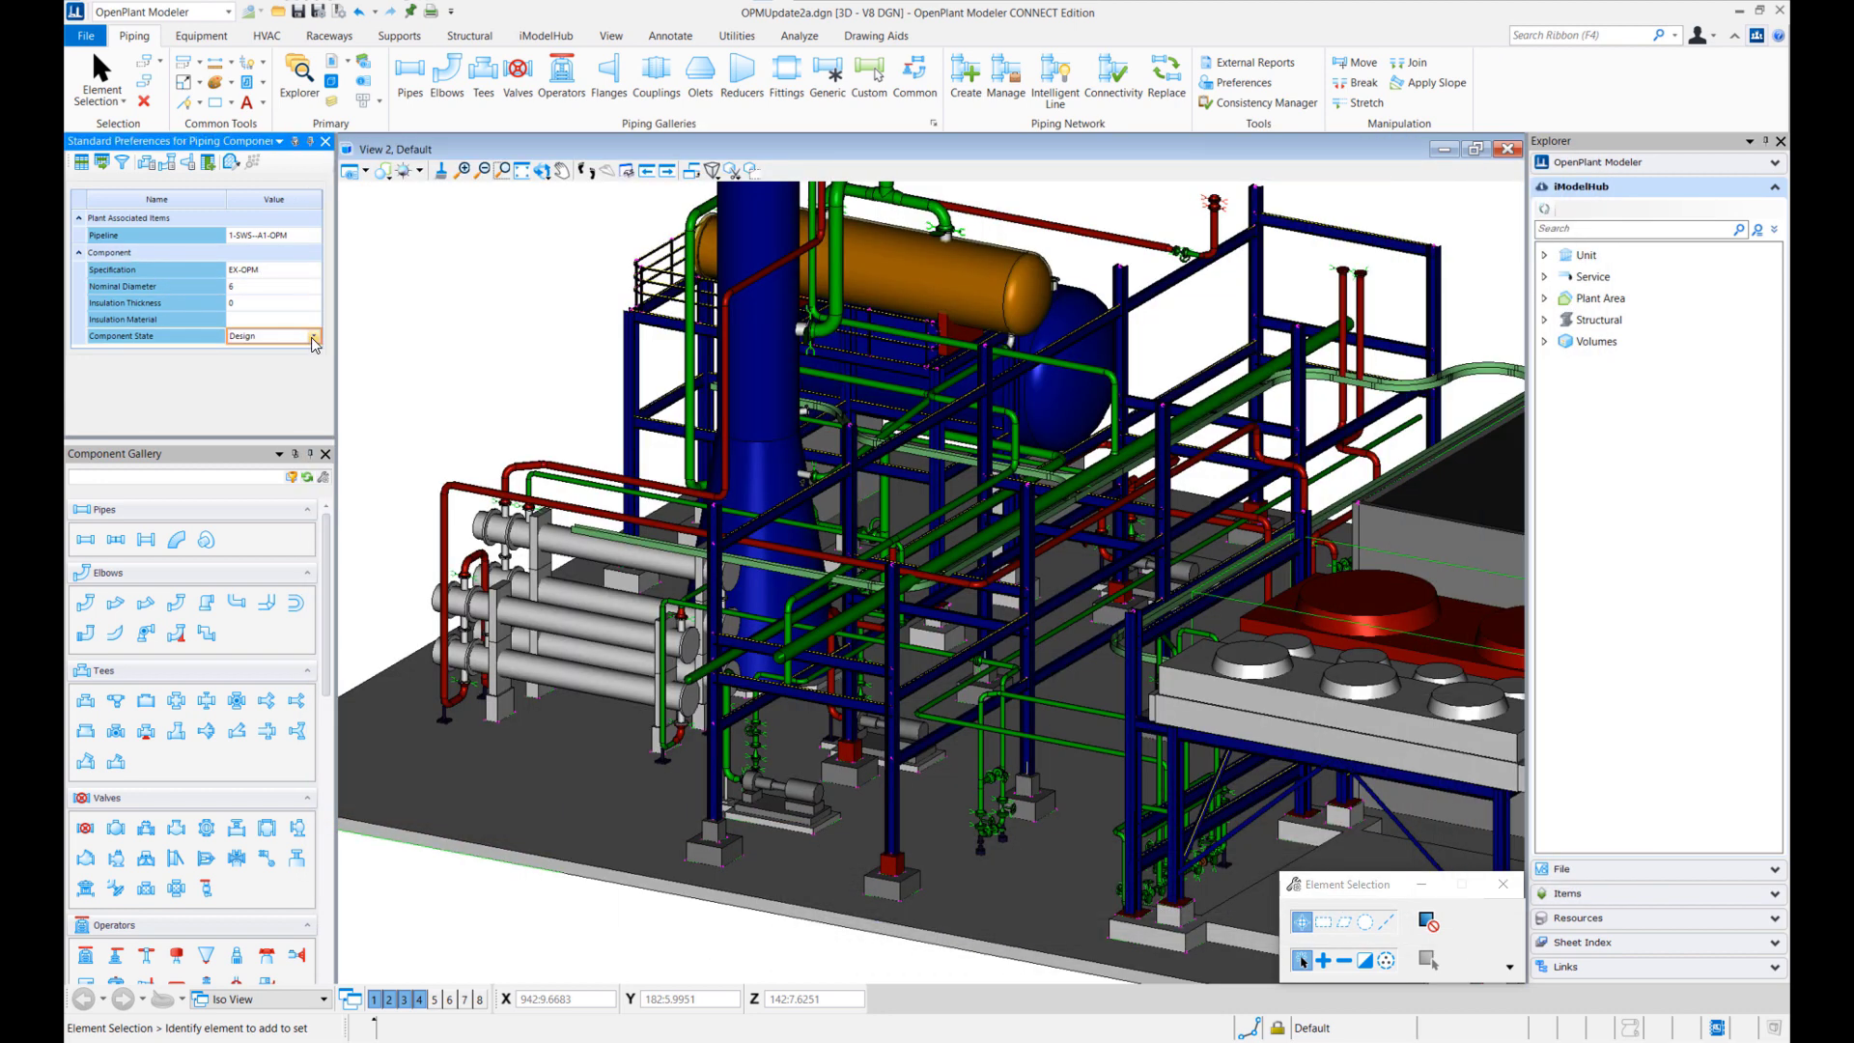
left_click(314, 336)
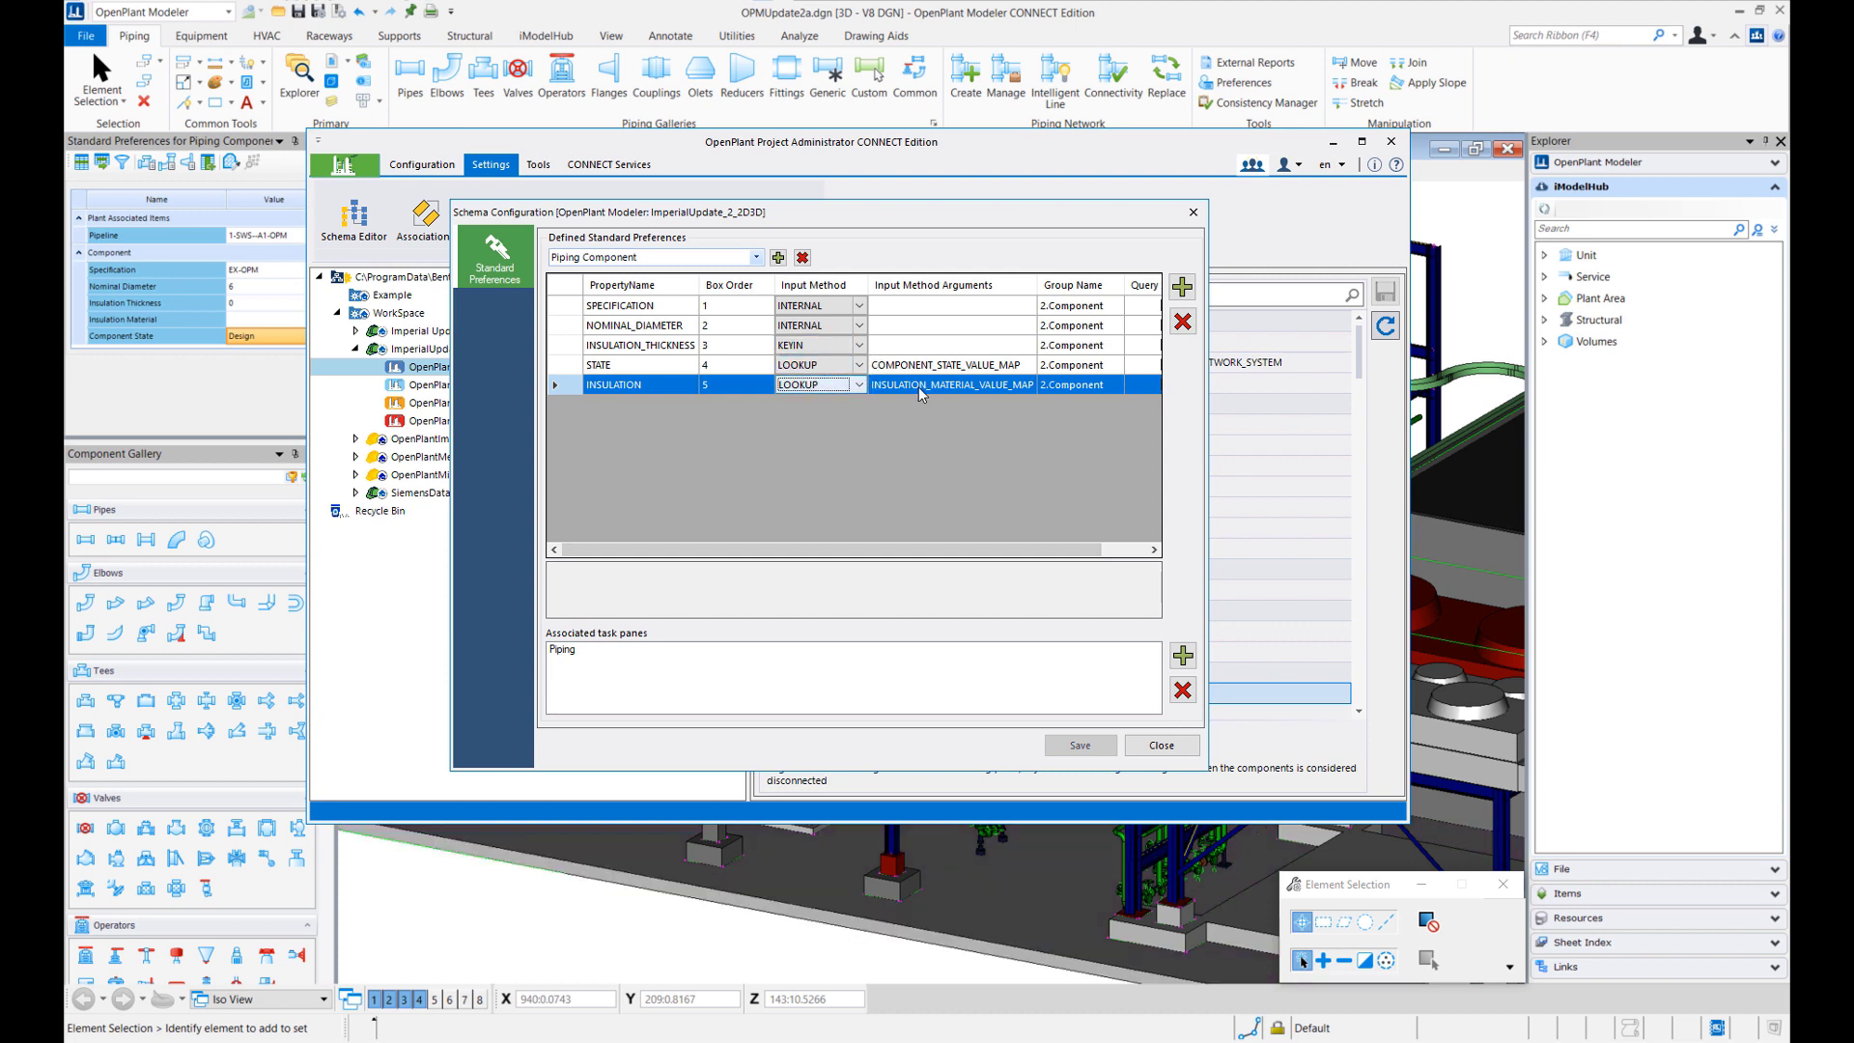
left_click(859, 384)
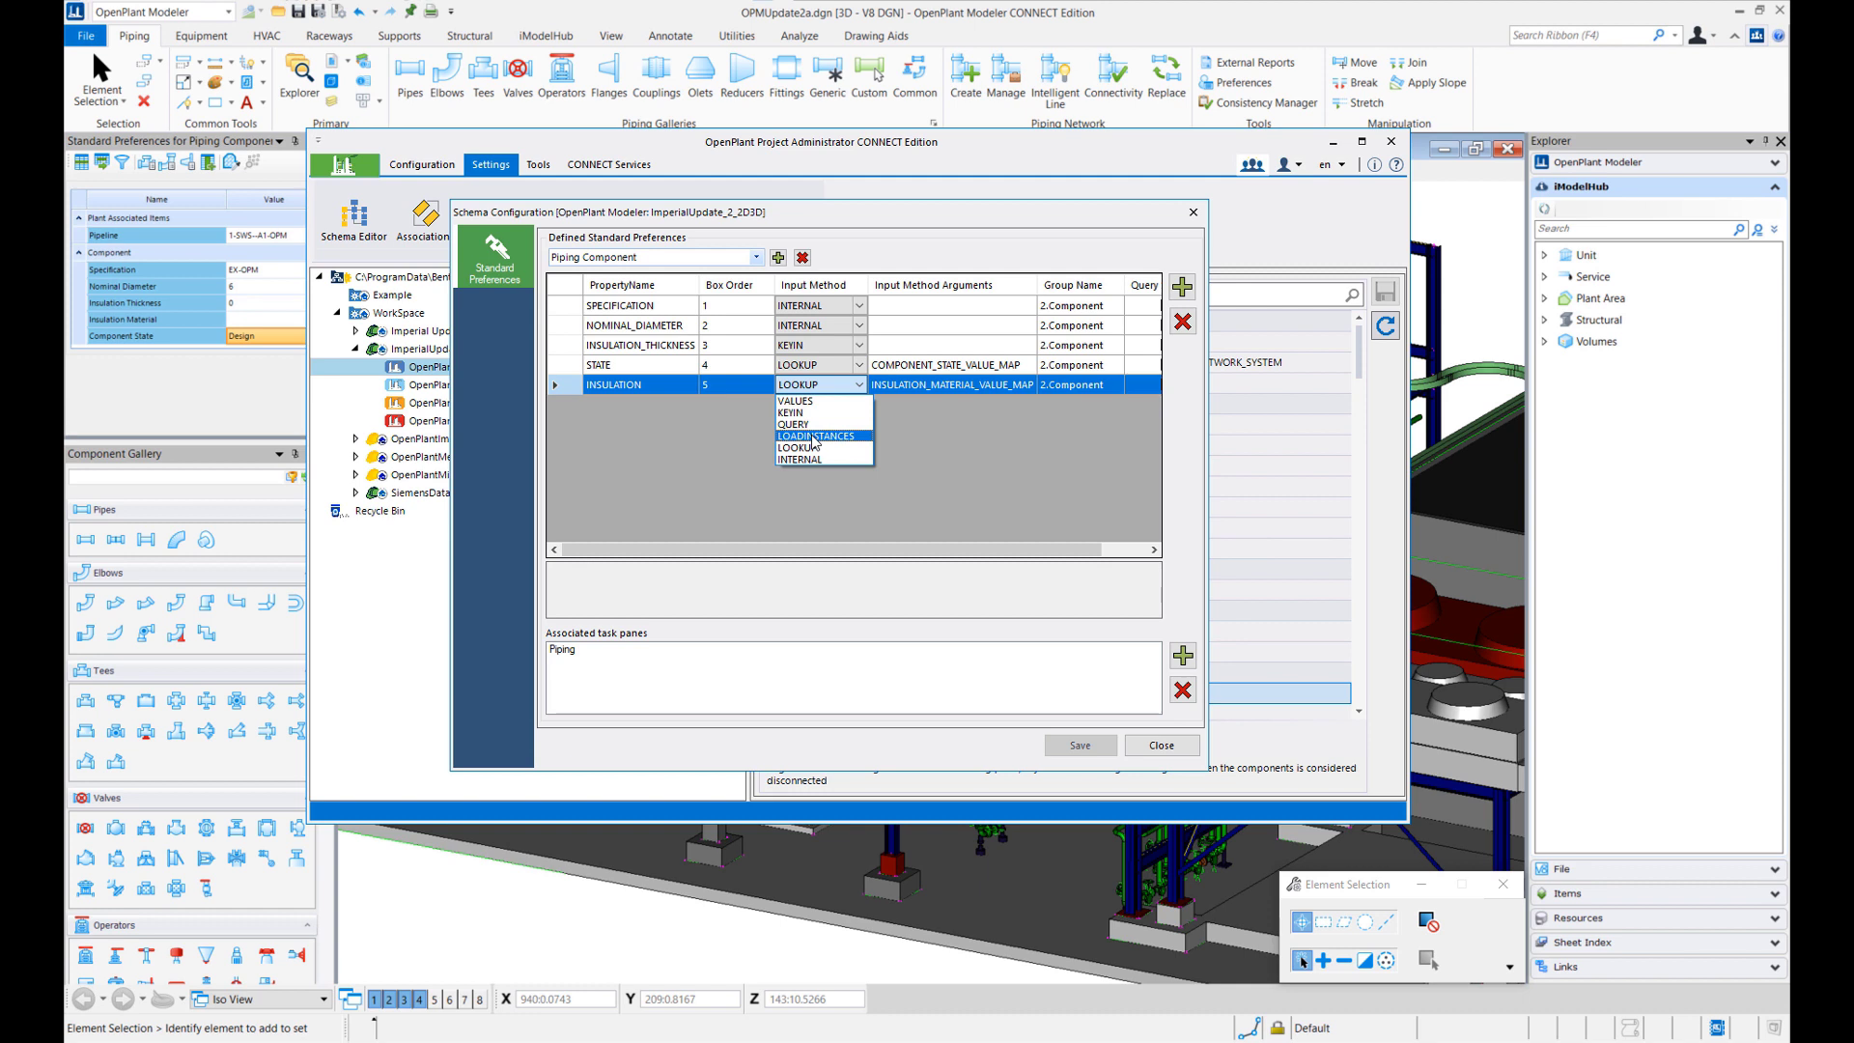
left_click(937, 381)
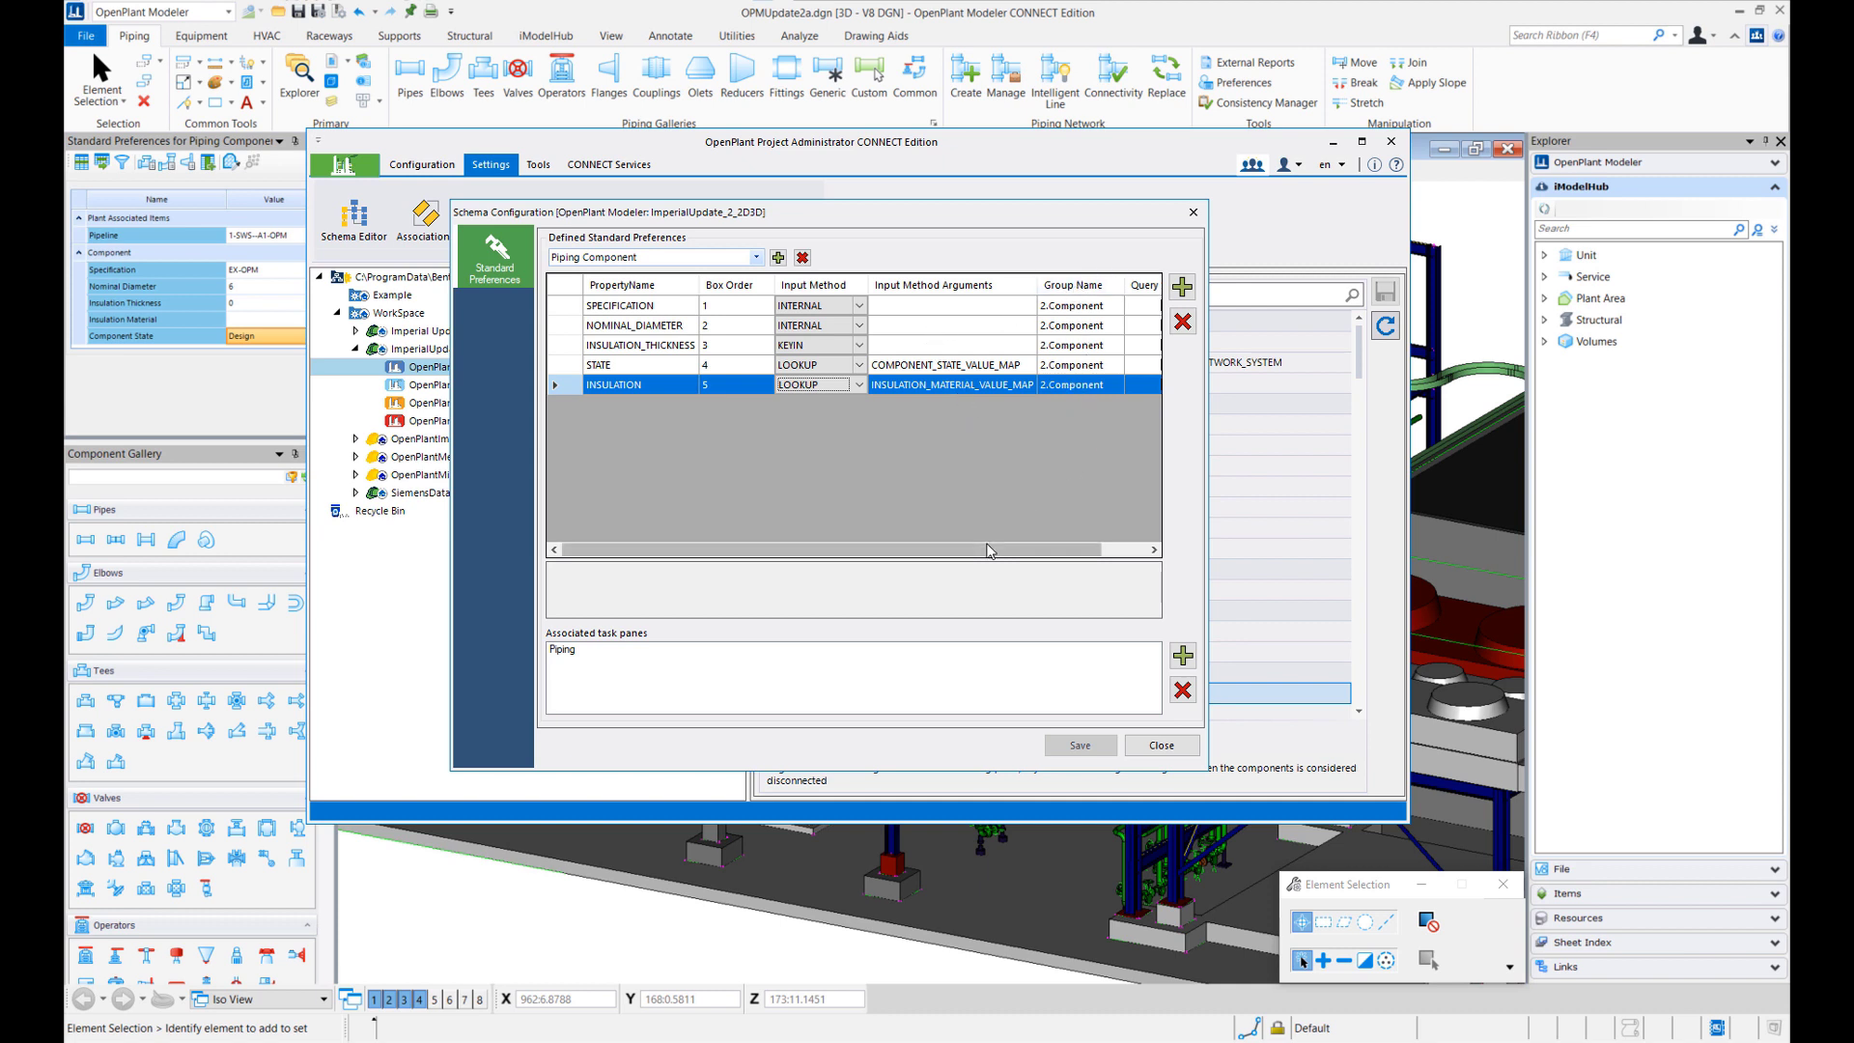
left_click_drag(1022, 550, 1068, 557)
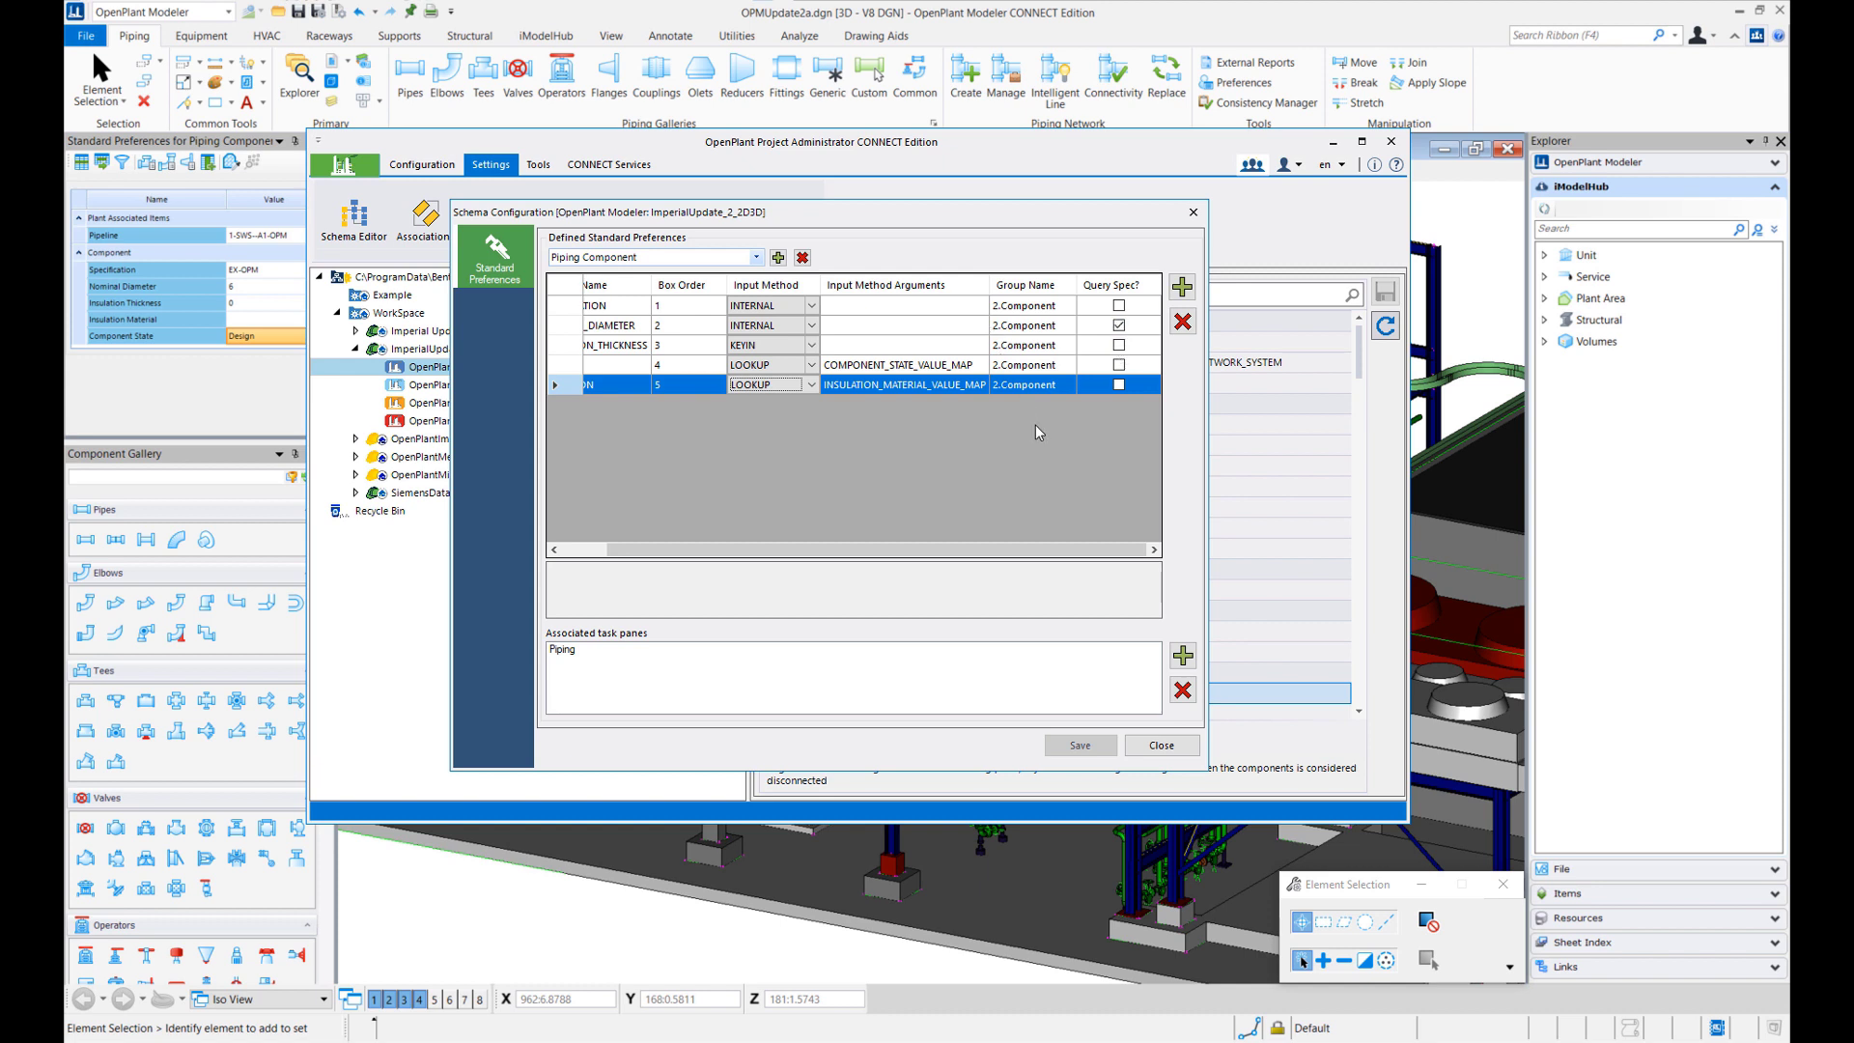
left_click_drag(1055, 550, 1011, 550)
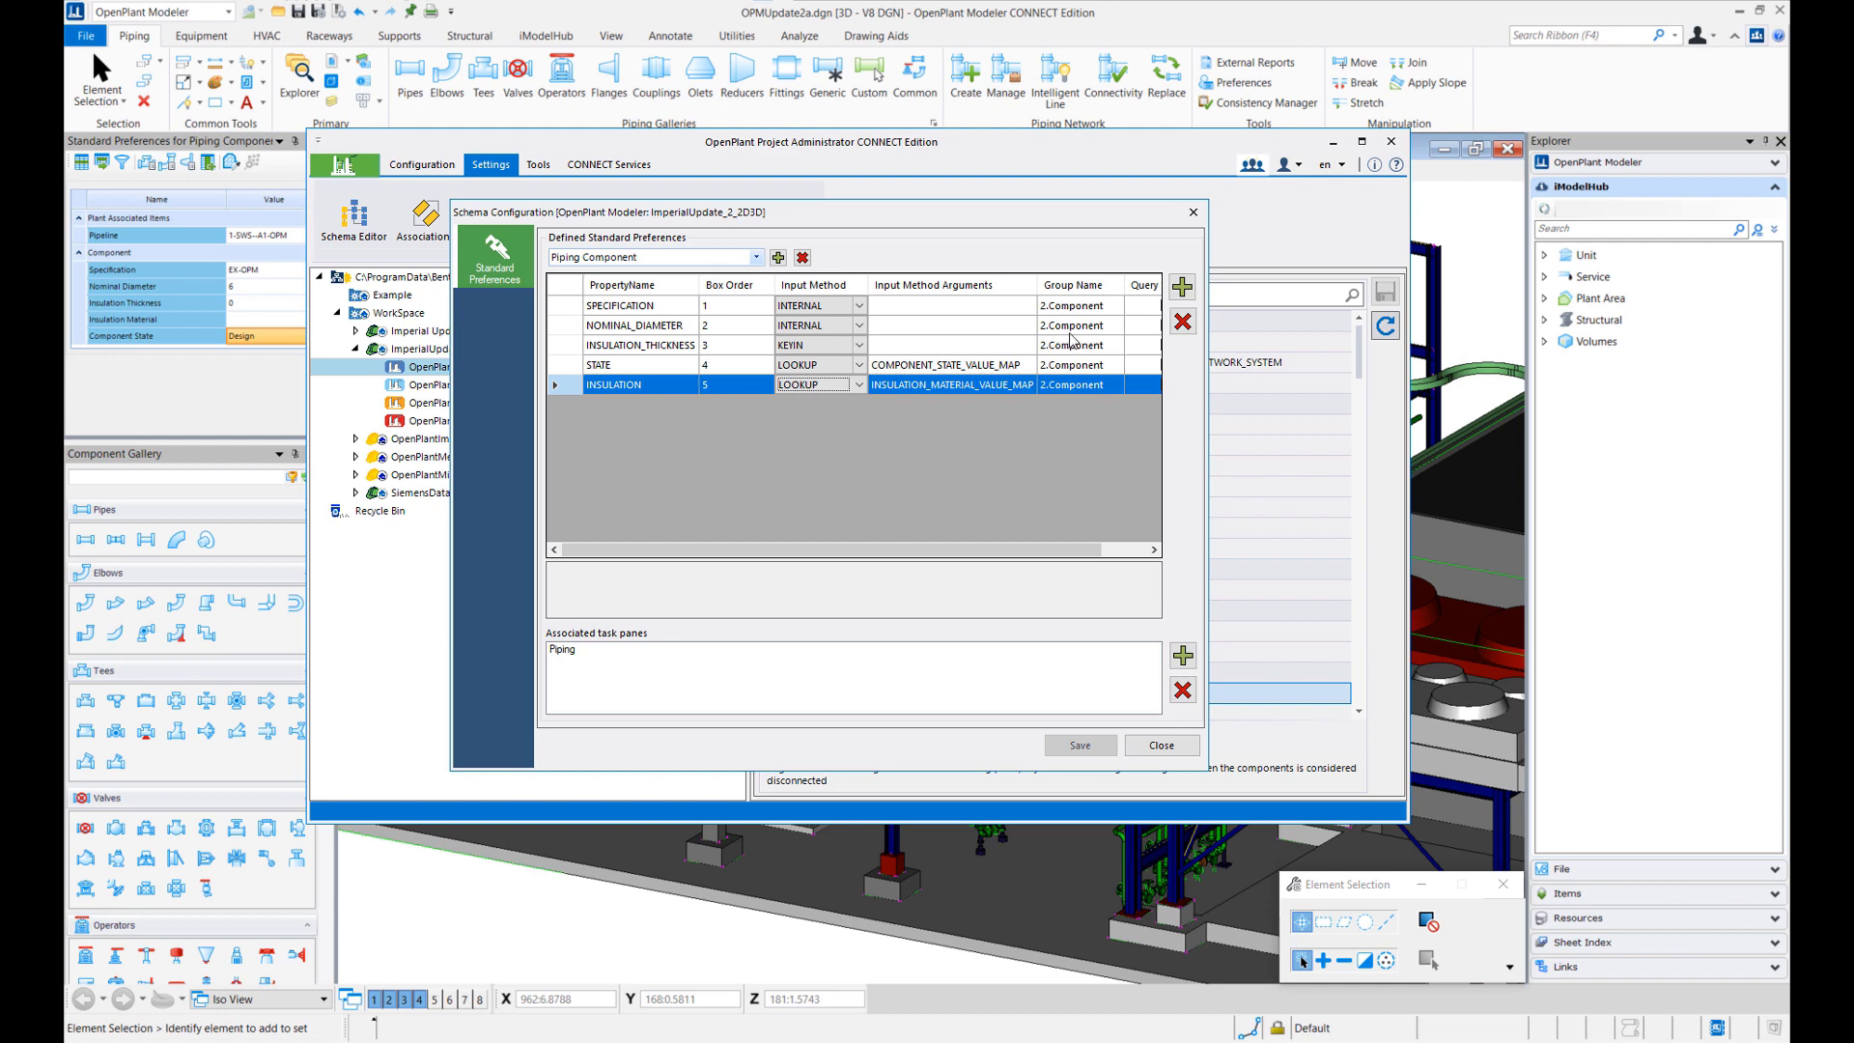
left_click(1182, 287)
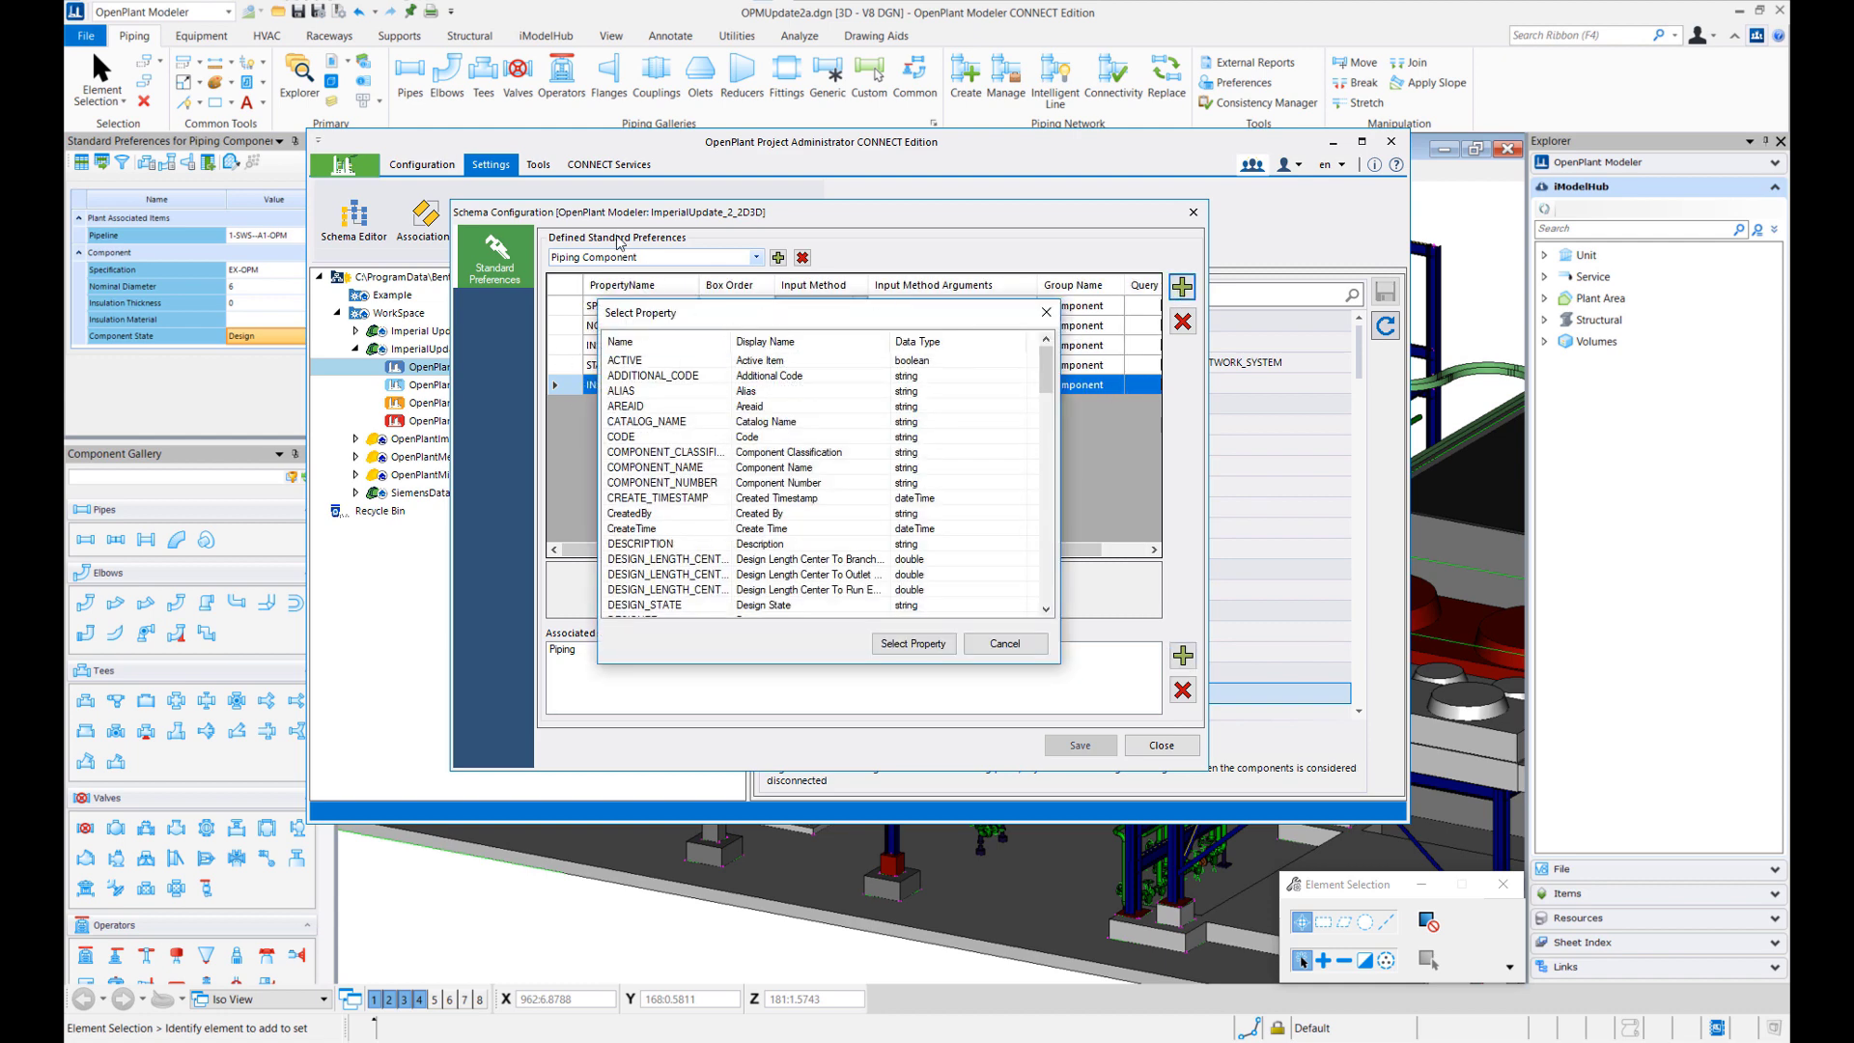
left_click(1004, 643)
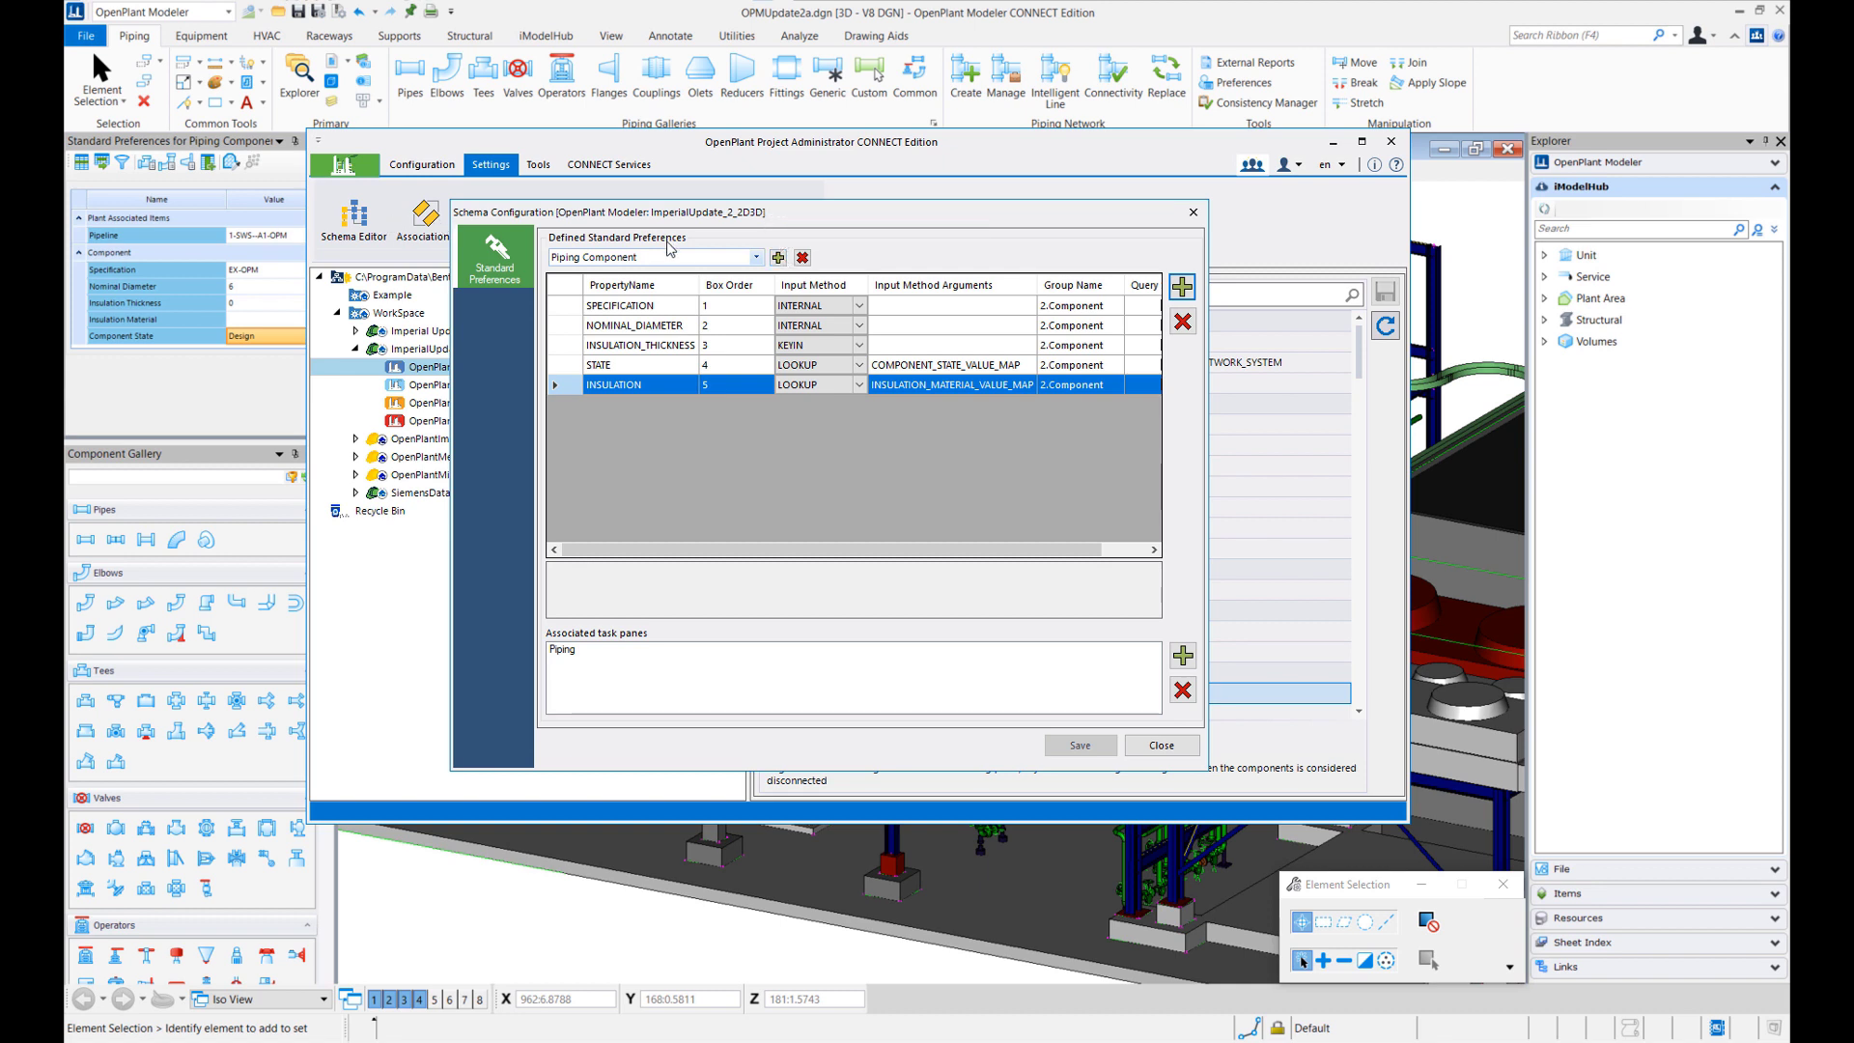
left_click(778, 256)
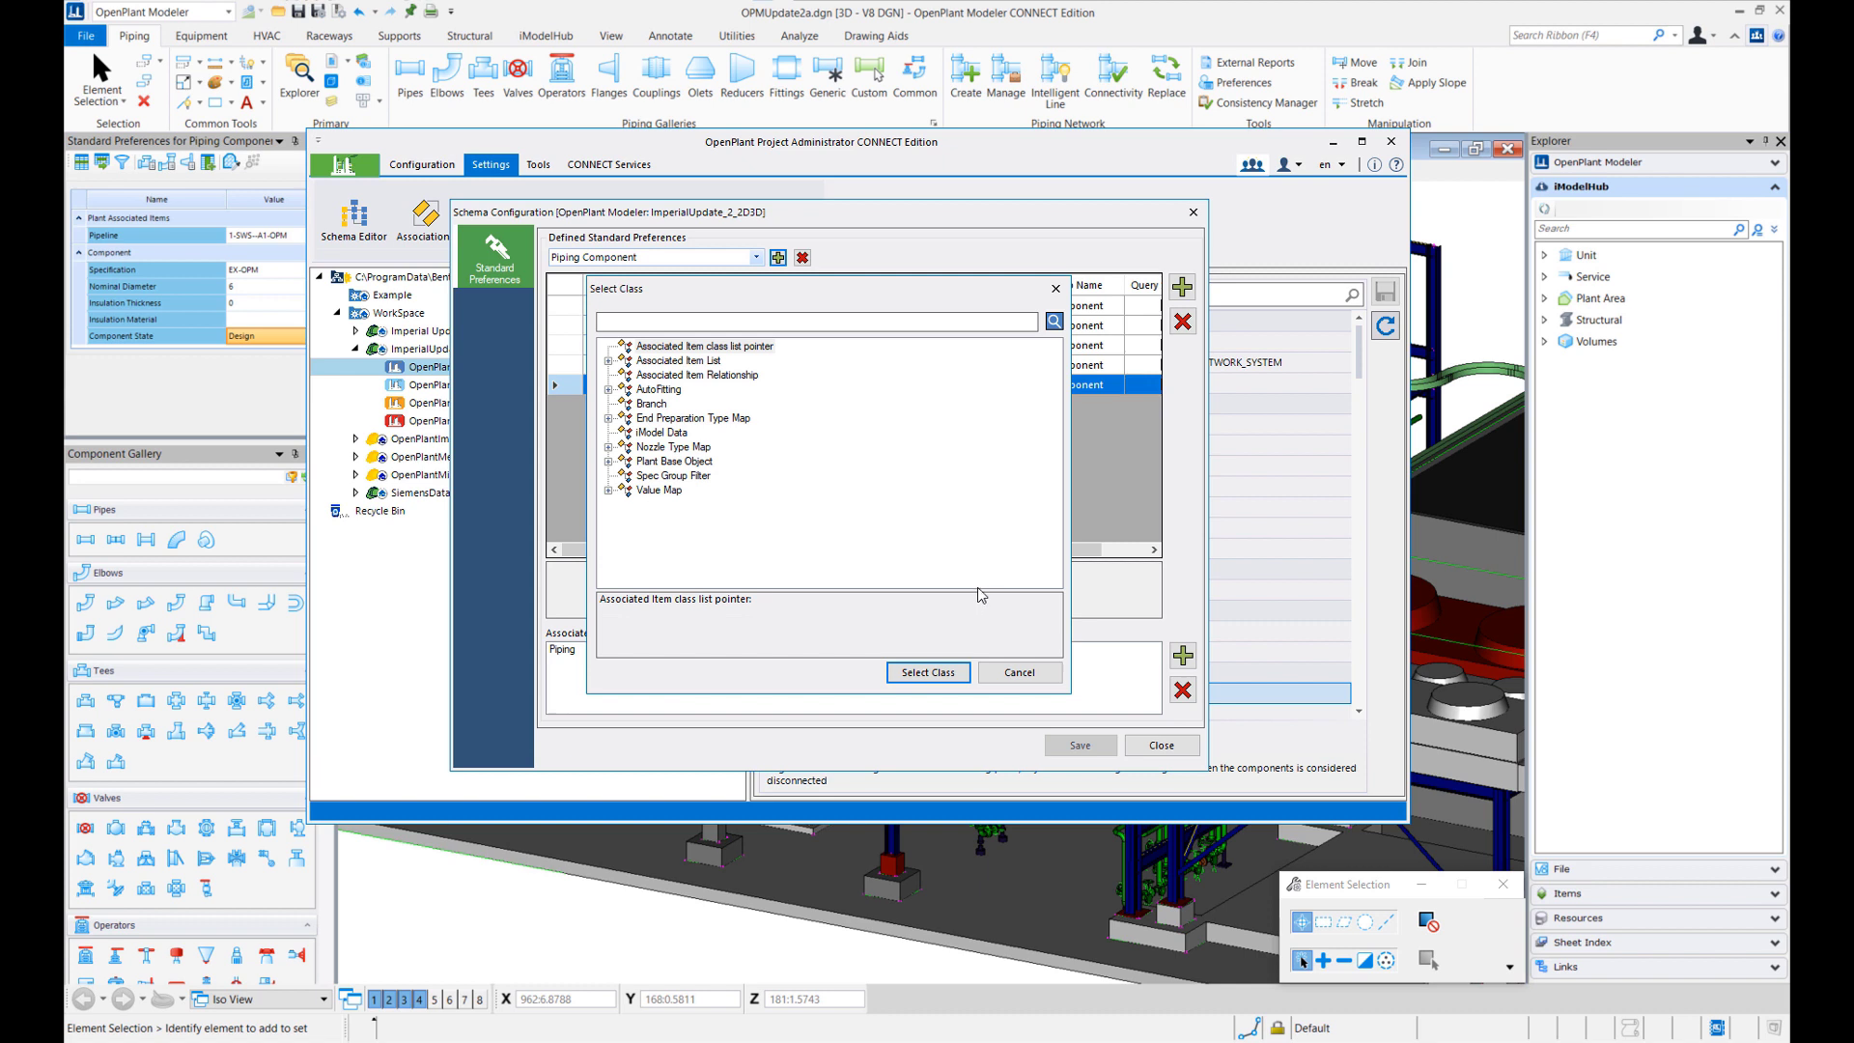
left_click(1020, 672)
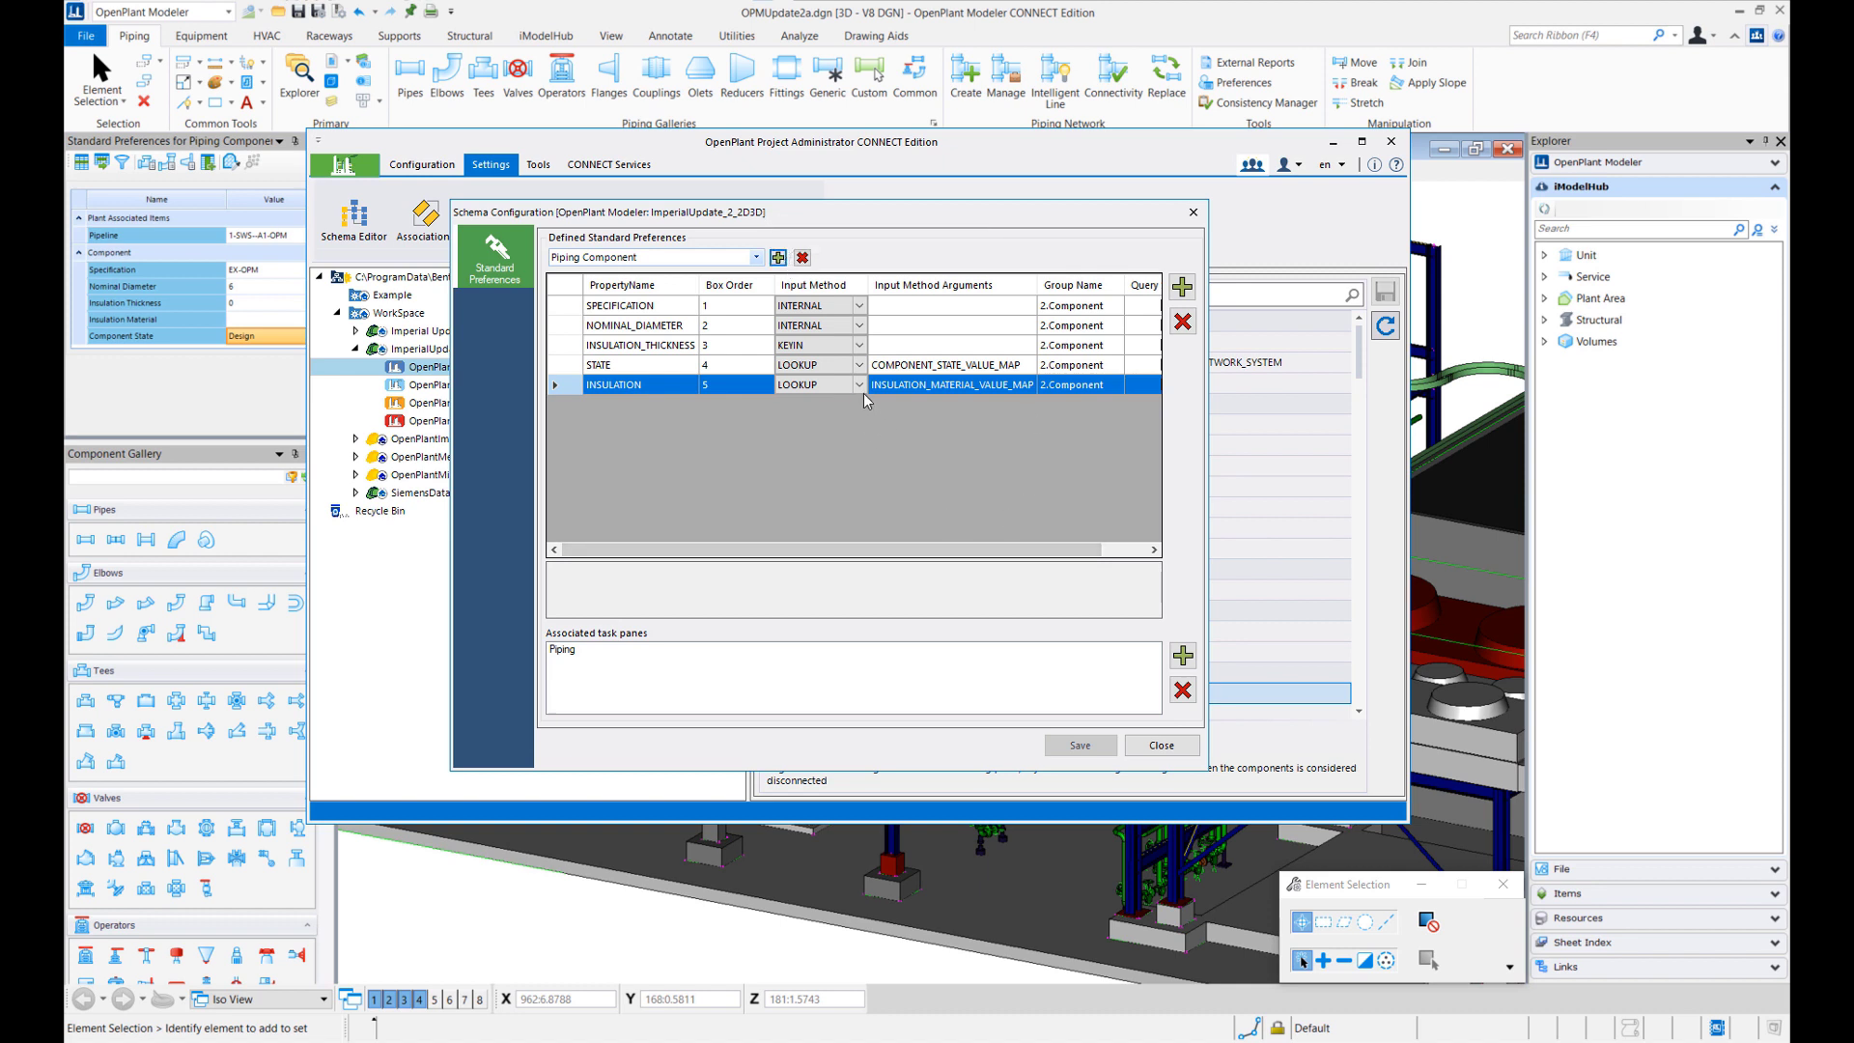
- Add PAINT_CODE as a new Piping Component preference row
left_click(1184, 289)
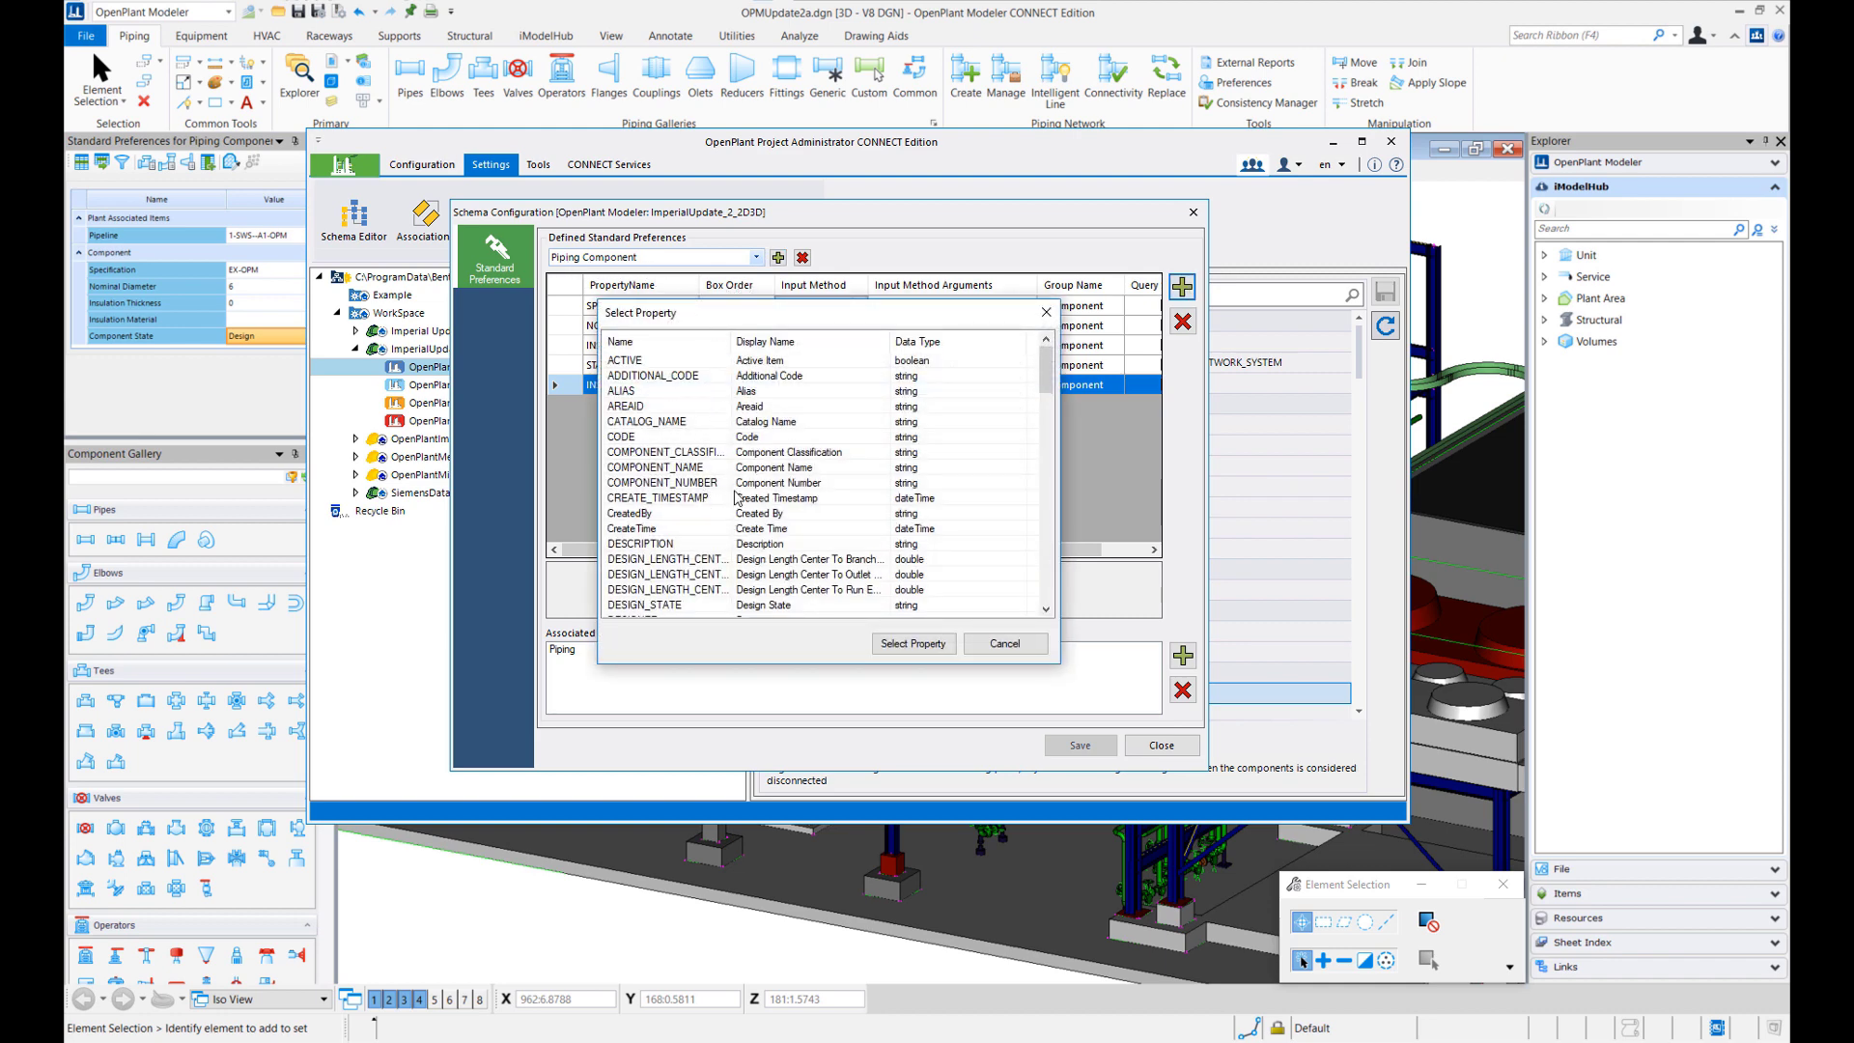
scroll(734, 362, "down", 15)
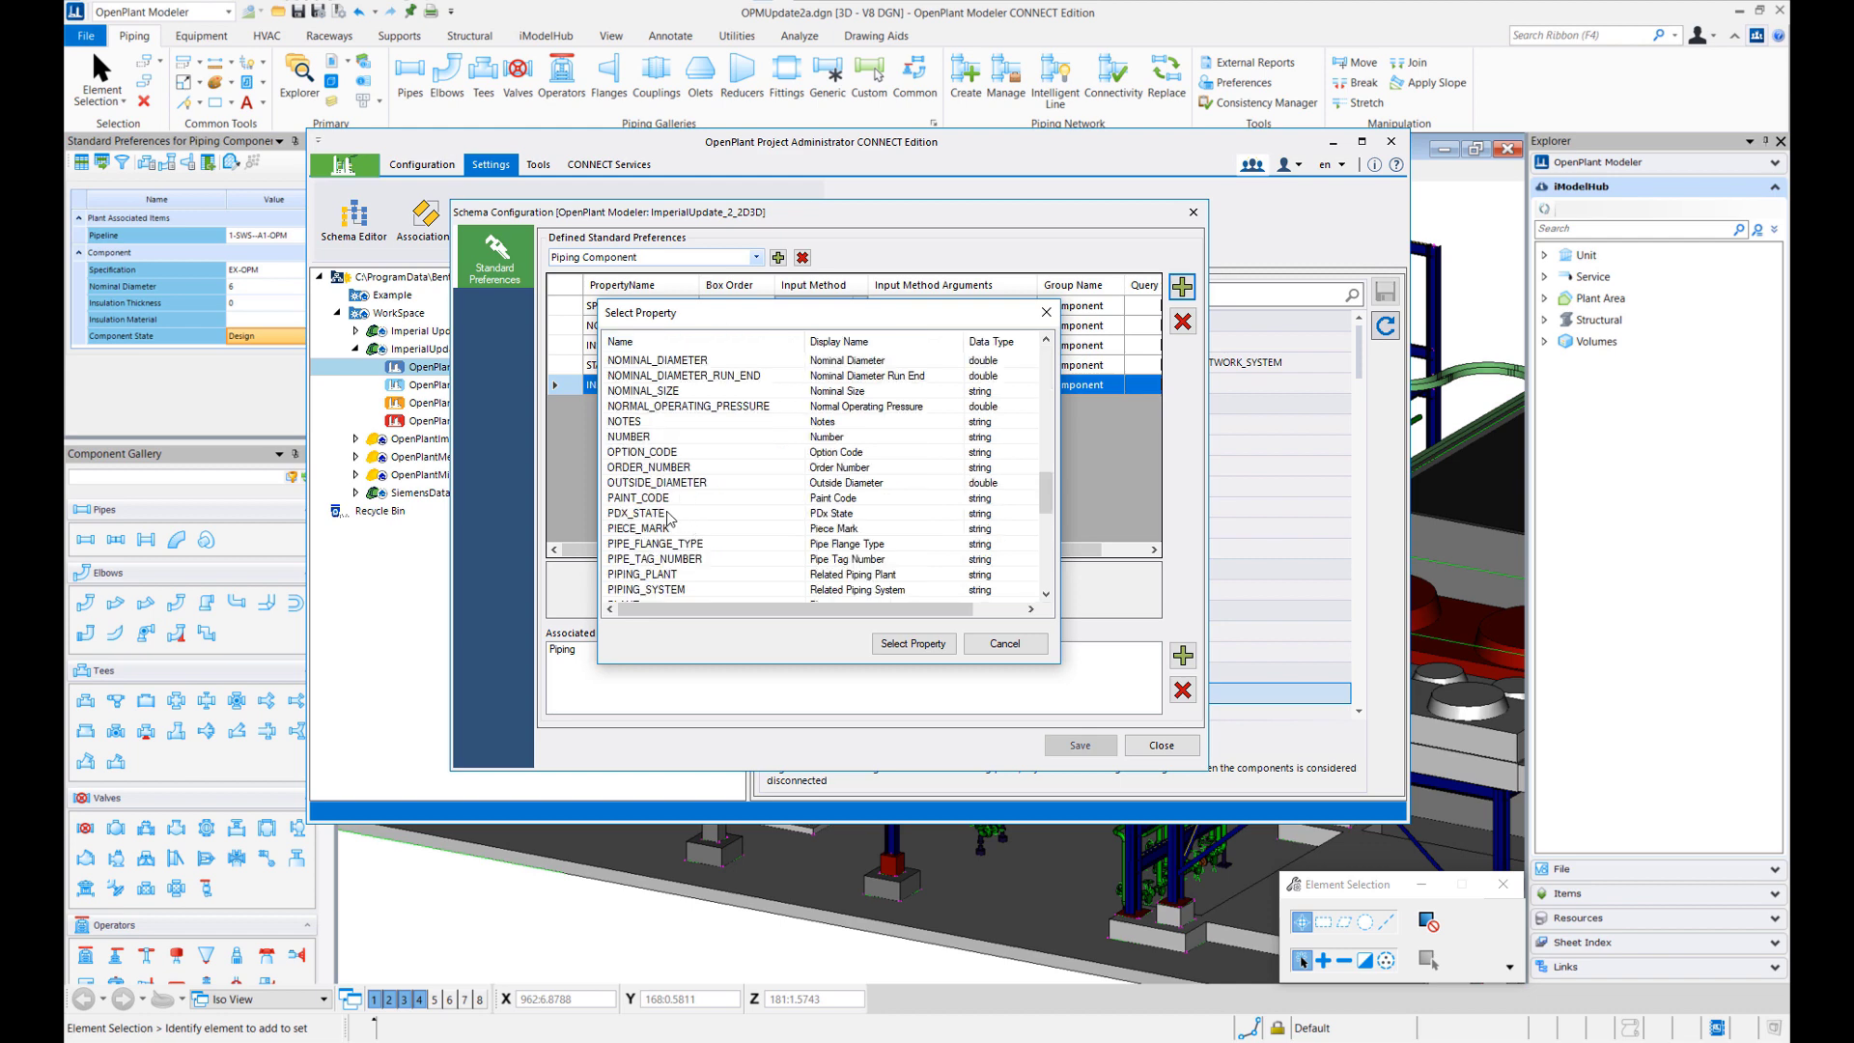
left_click(635, 499)
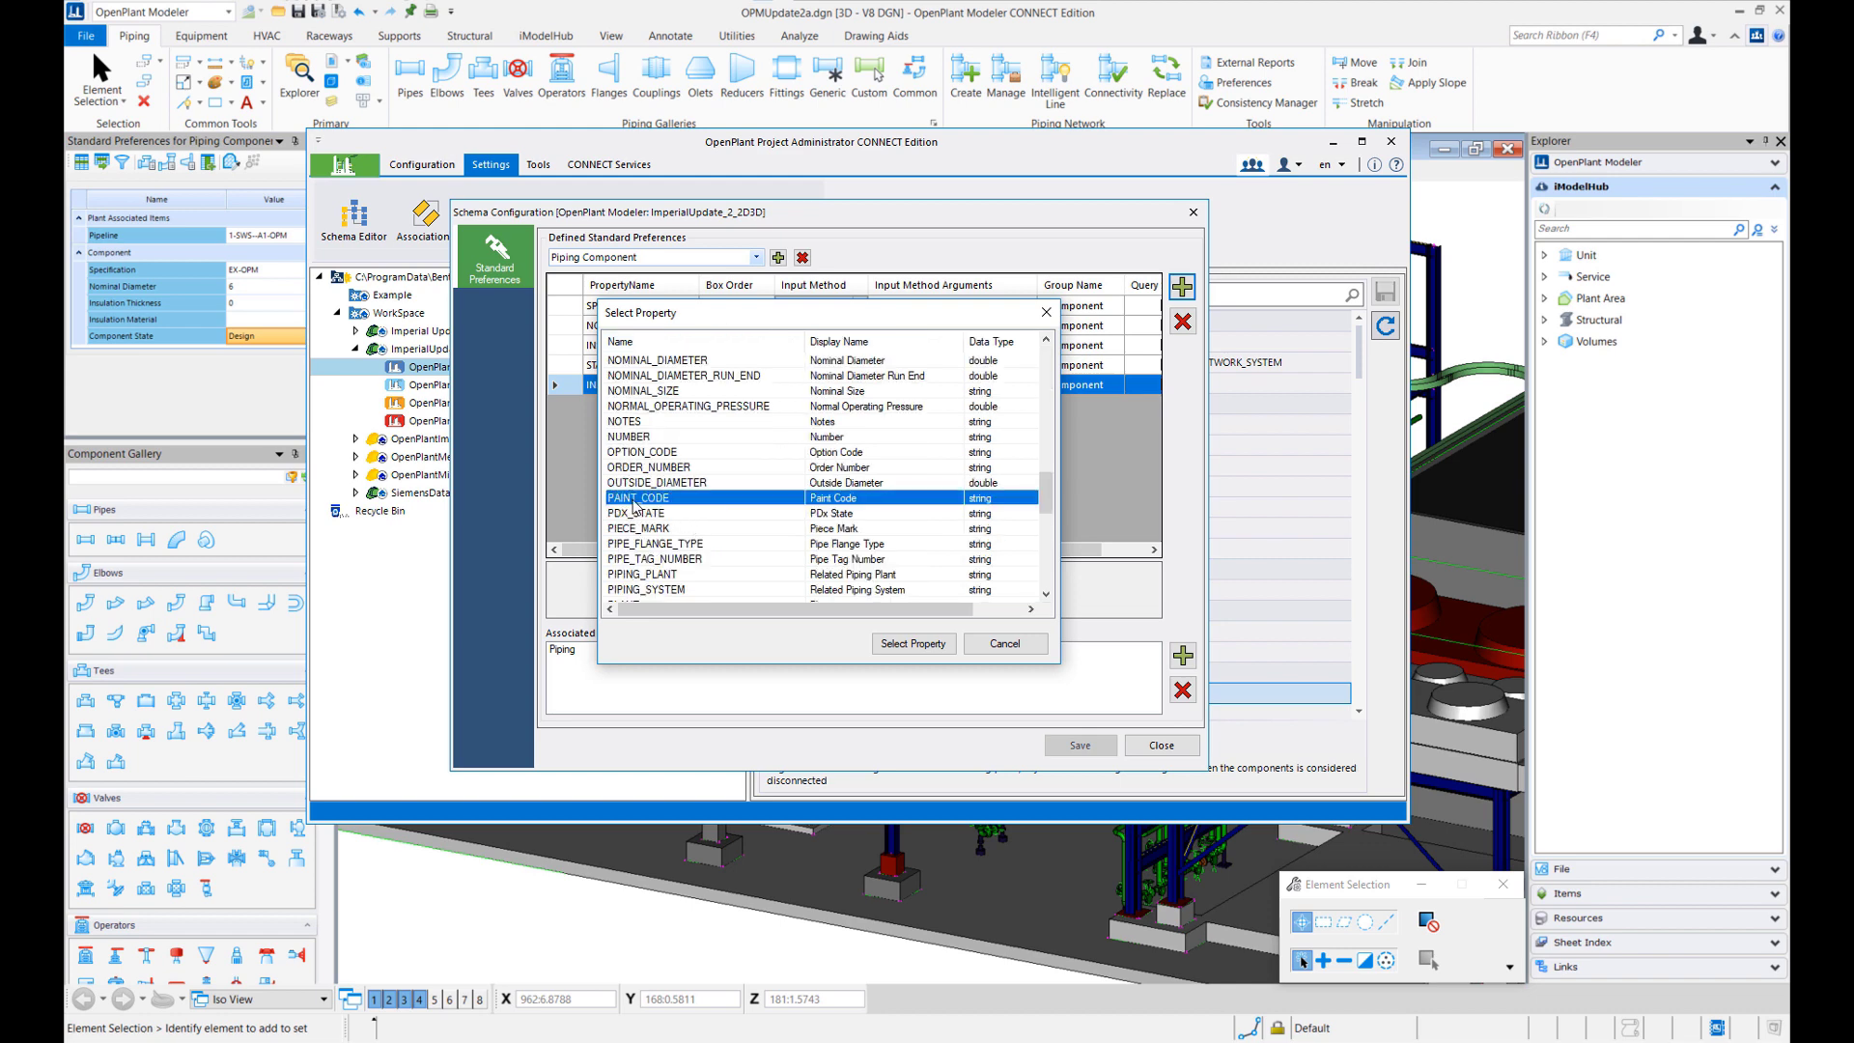
left_click(918, 649)
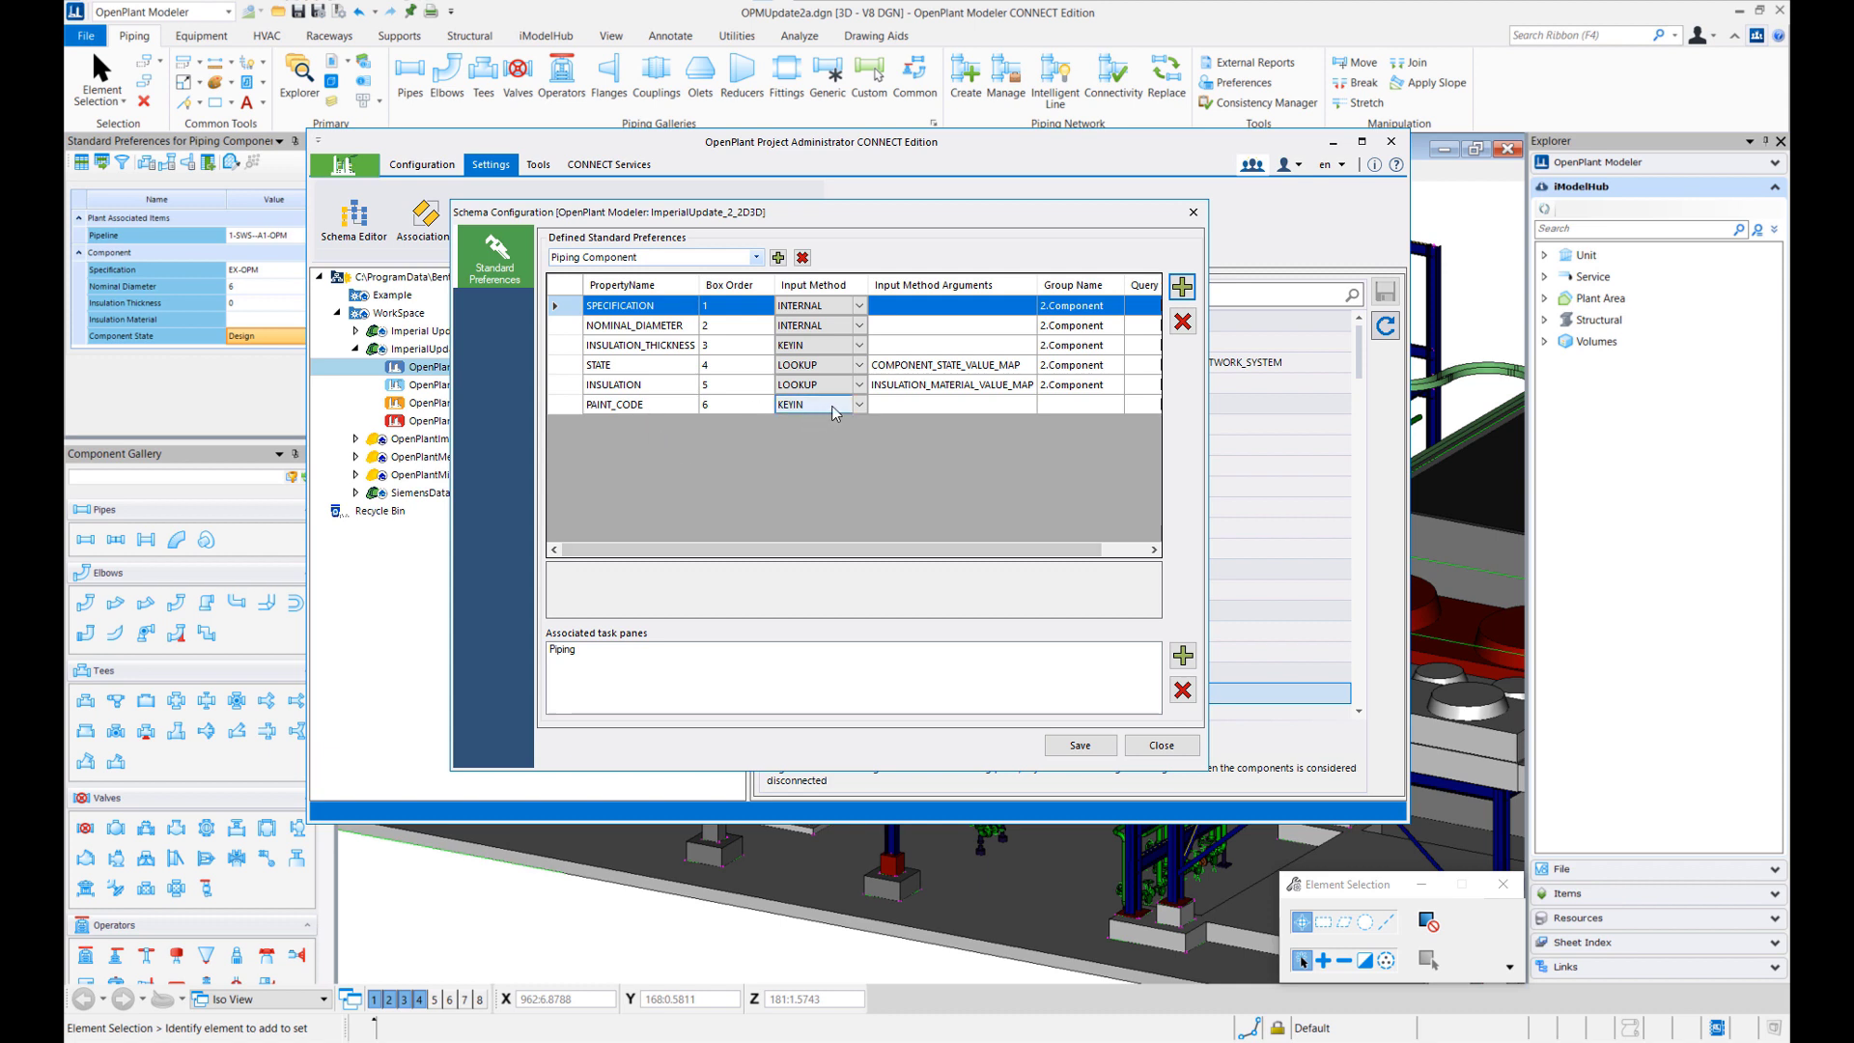
- Set the PAINT_CODE row's group name to 3.UserDfined
left_click(900, 403)
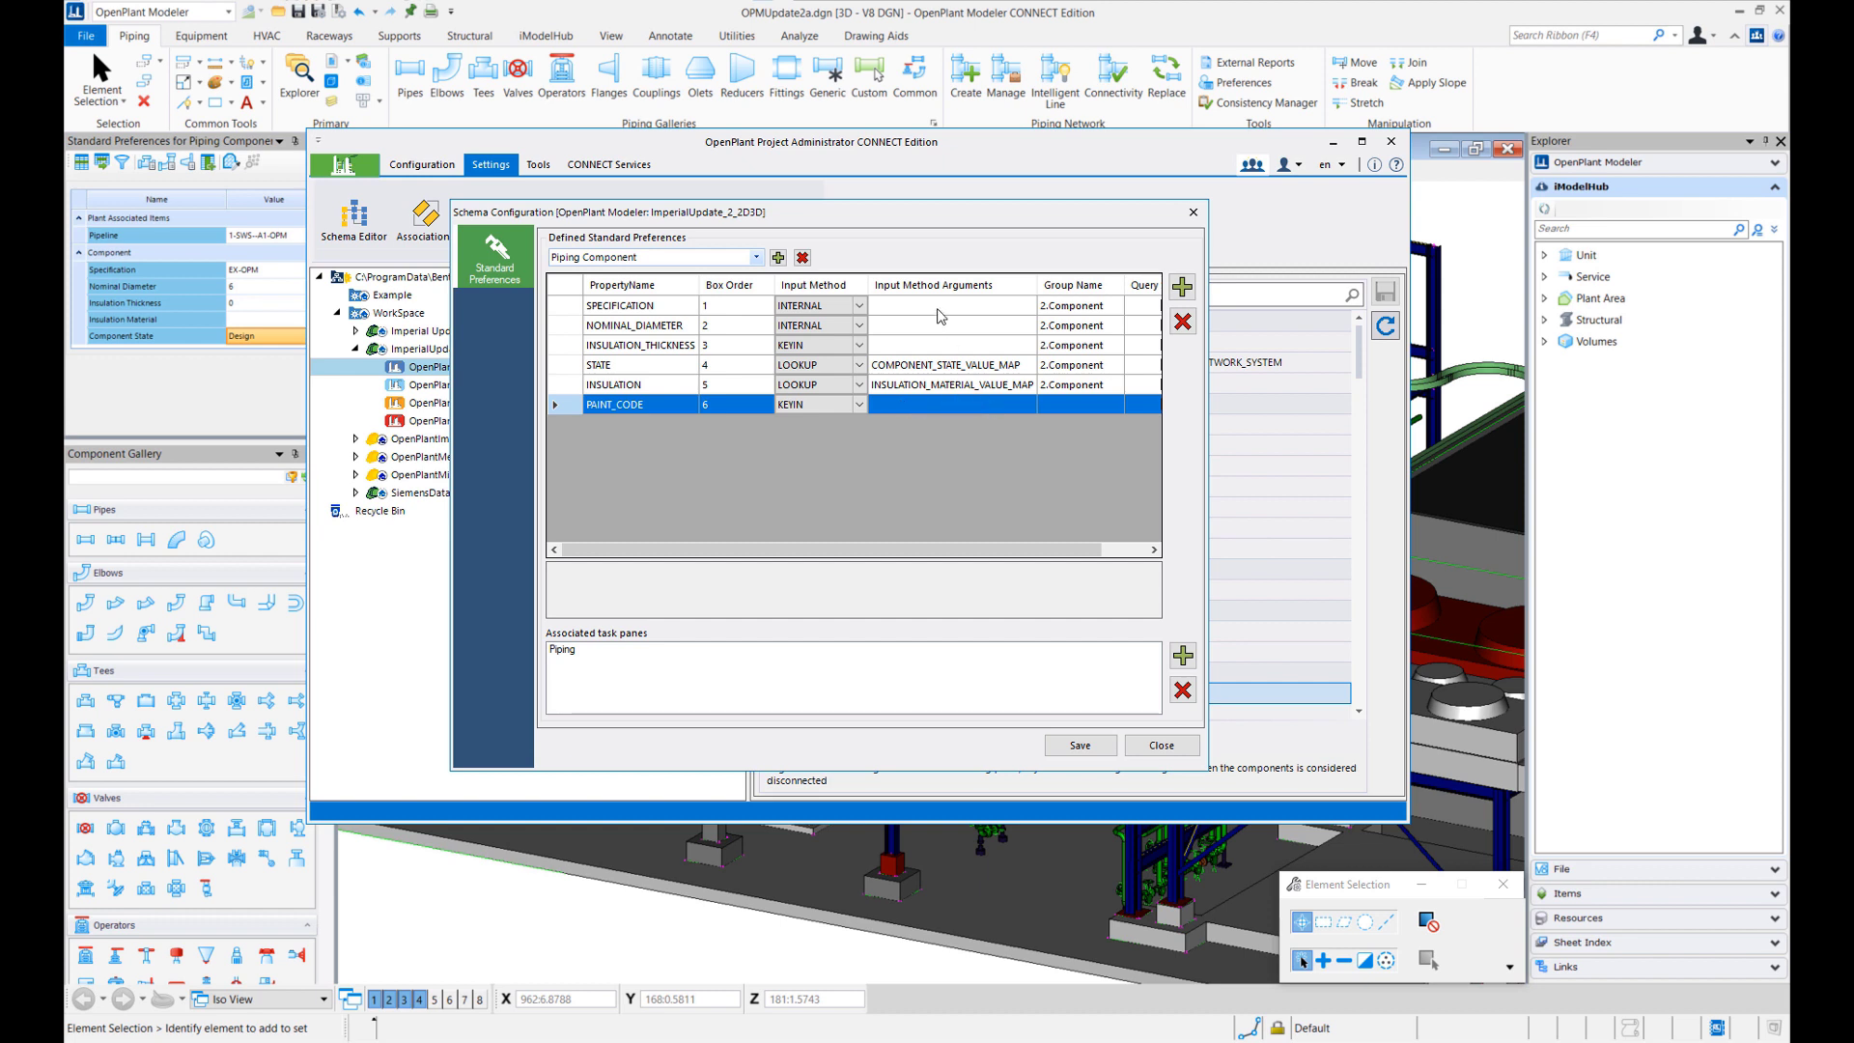
left_click(1059, 403)
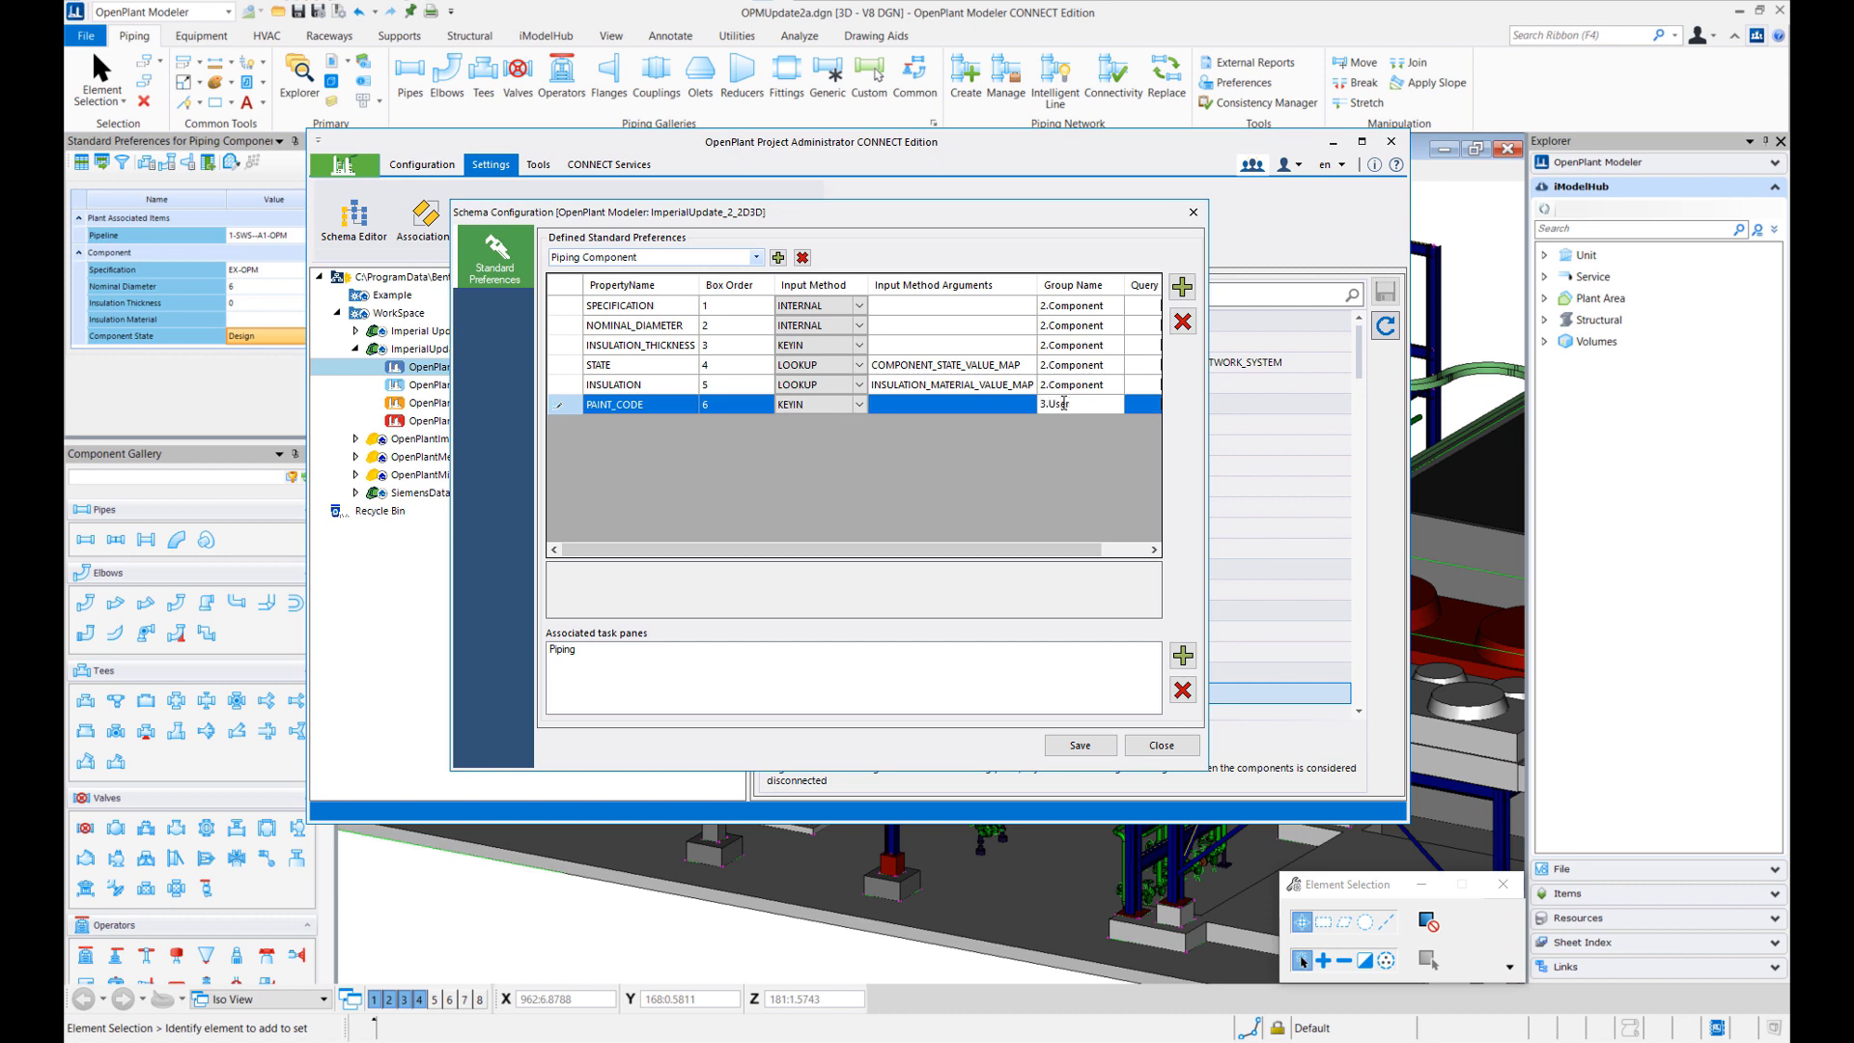
type("Dfined")
left_click(719, 410)
double_click(719, 409)
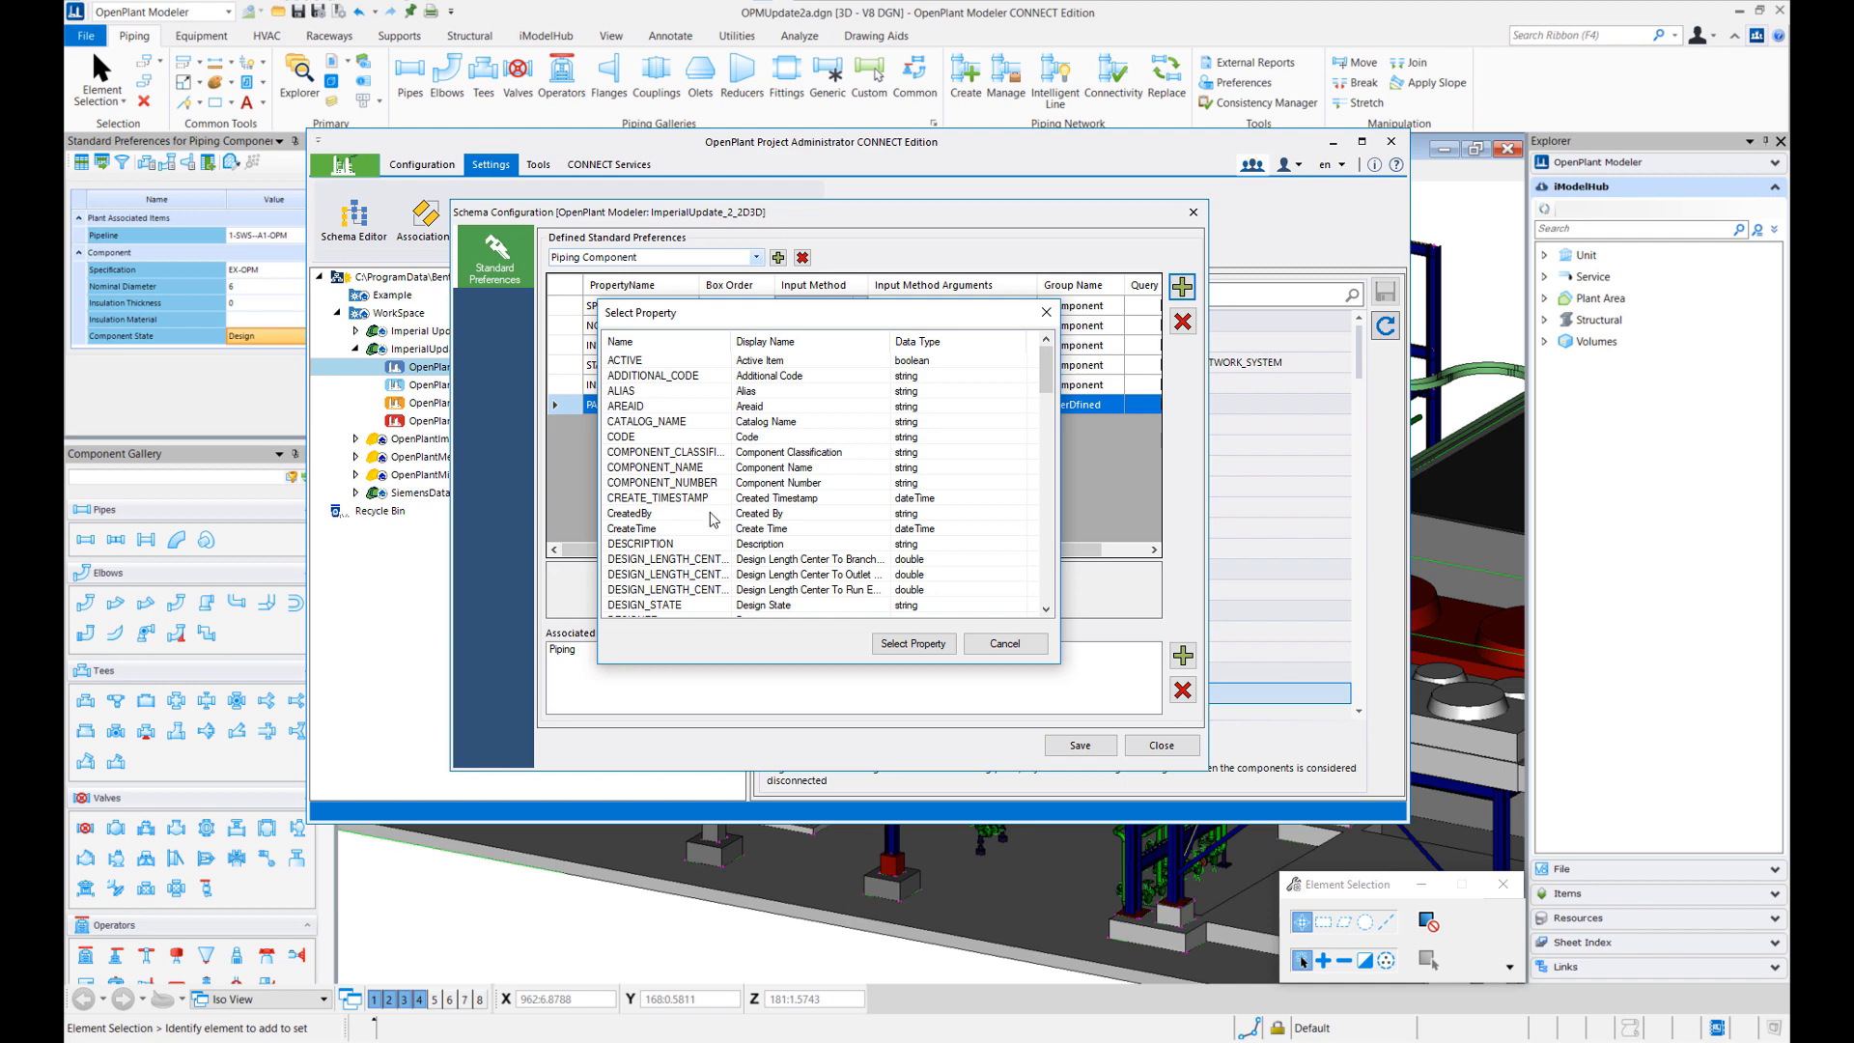
- Add a MATERIAL preference with VALUES input offering SS, CS, FG, CI, PVC
type("mat")
left_click(910, 645)
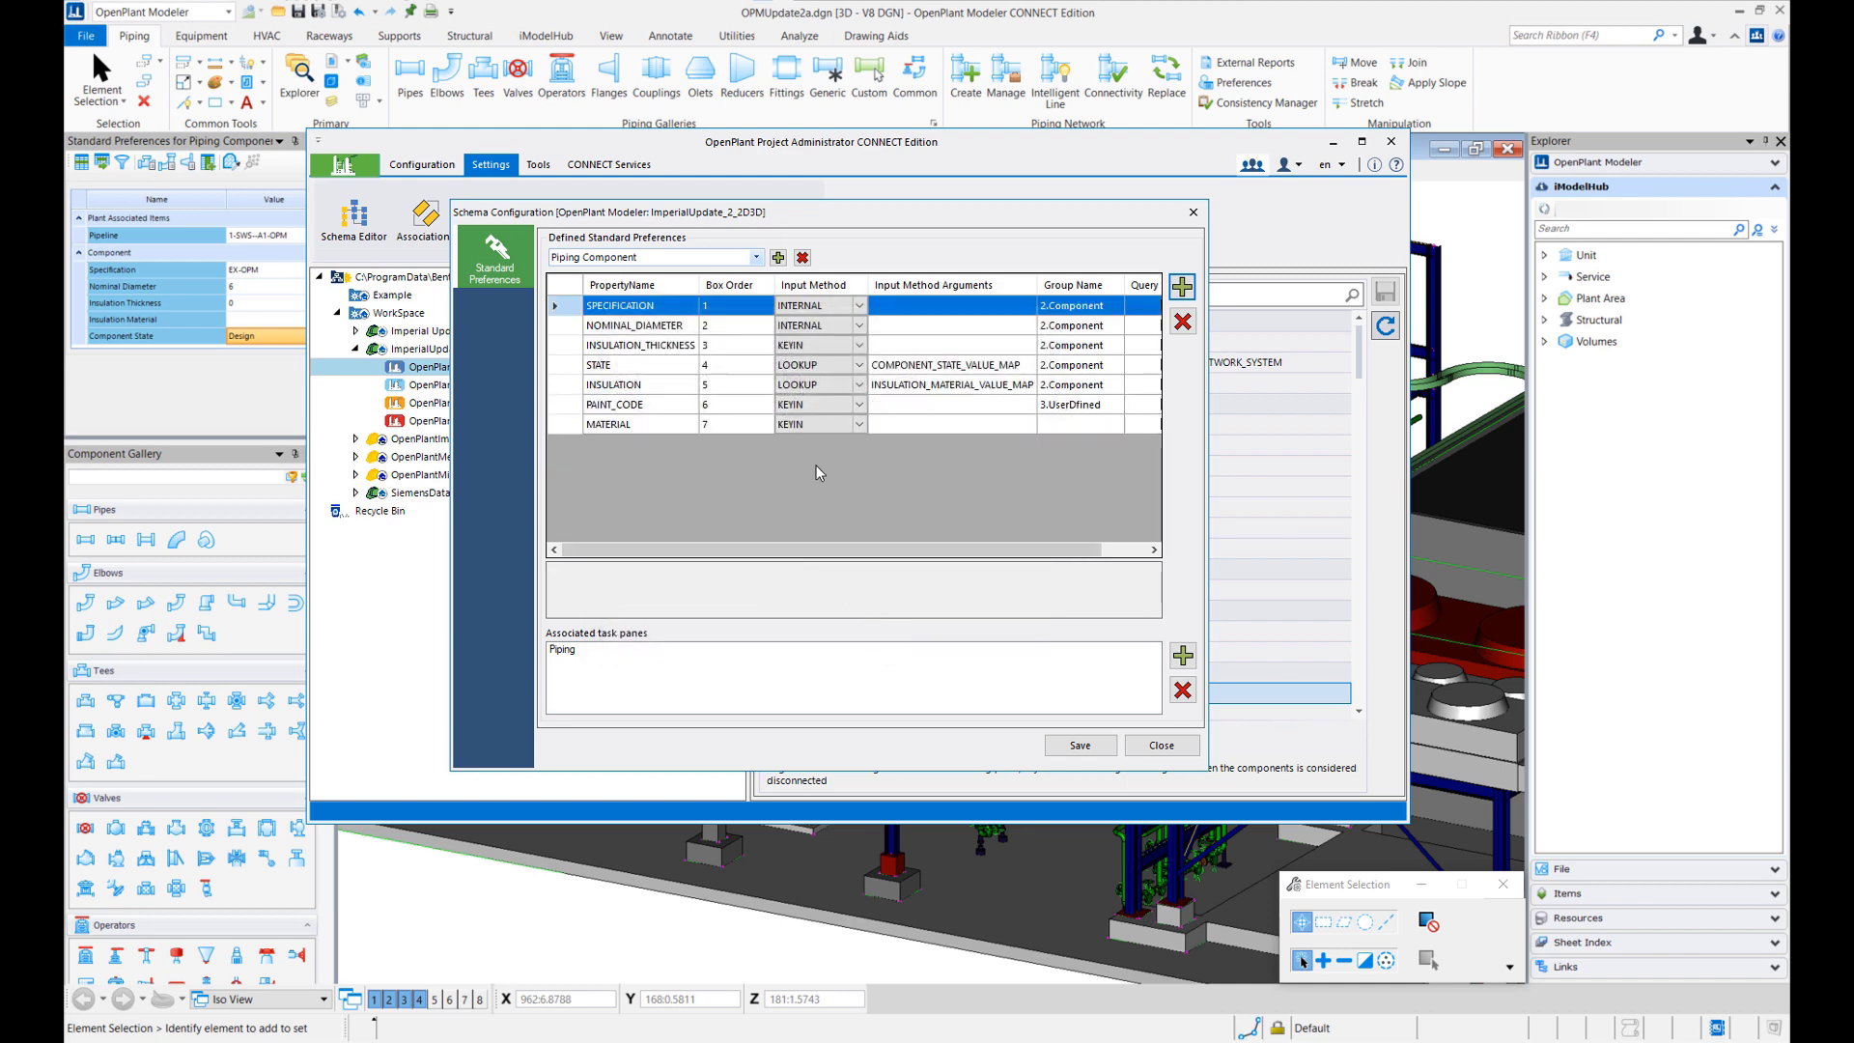
left_click(855, 427)
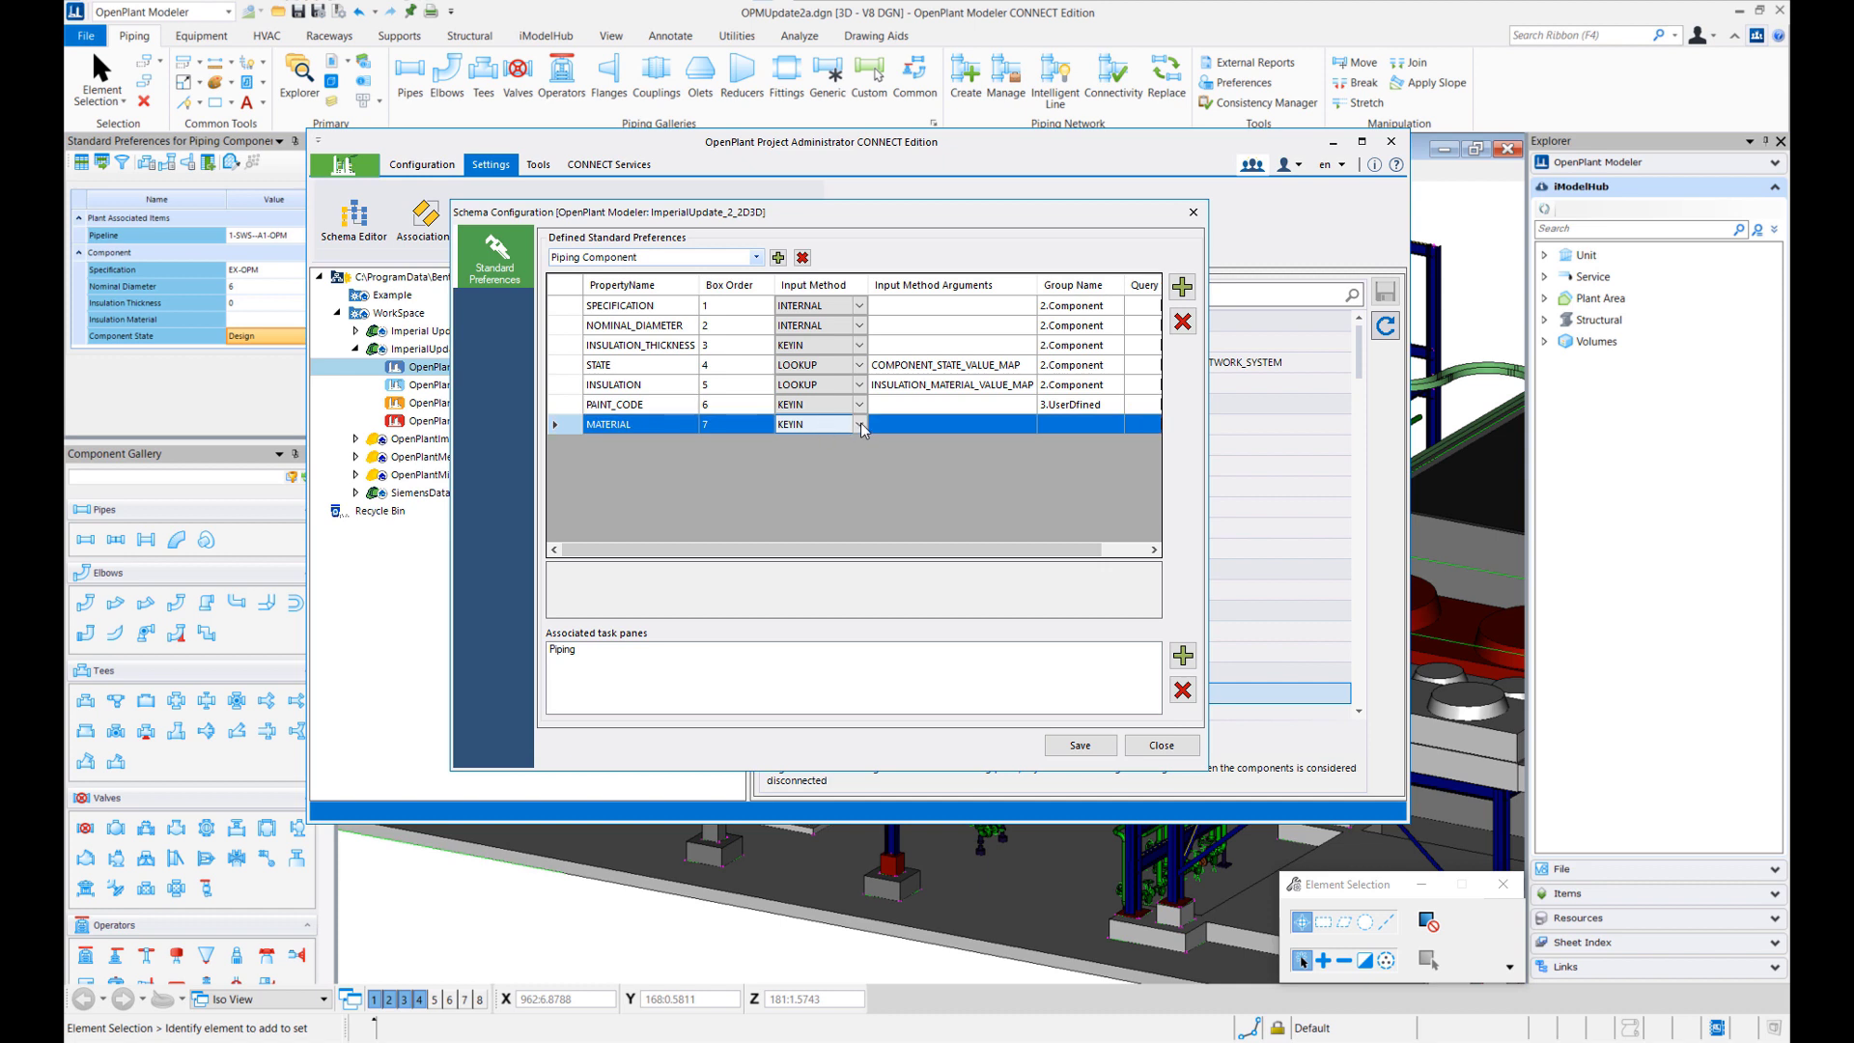
left_click(819, 426)
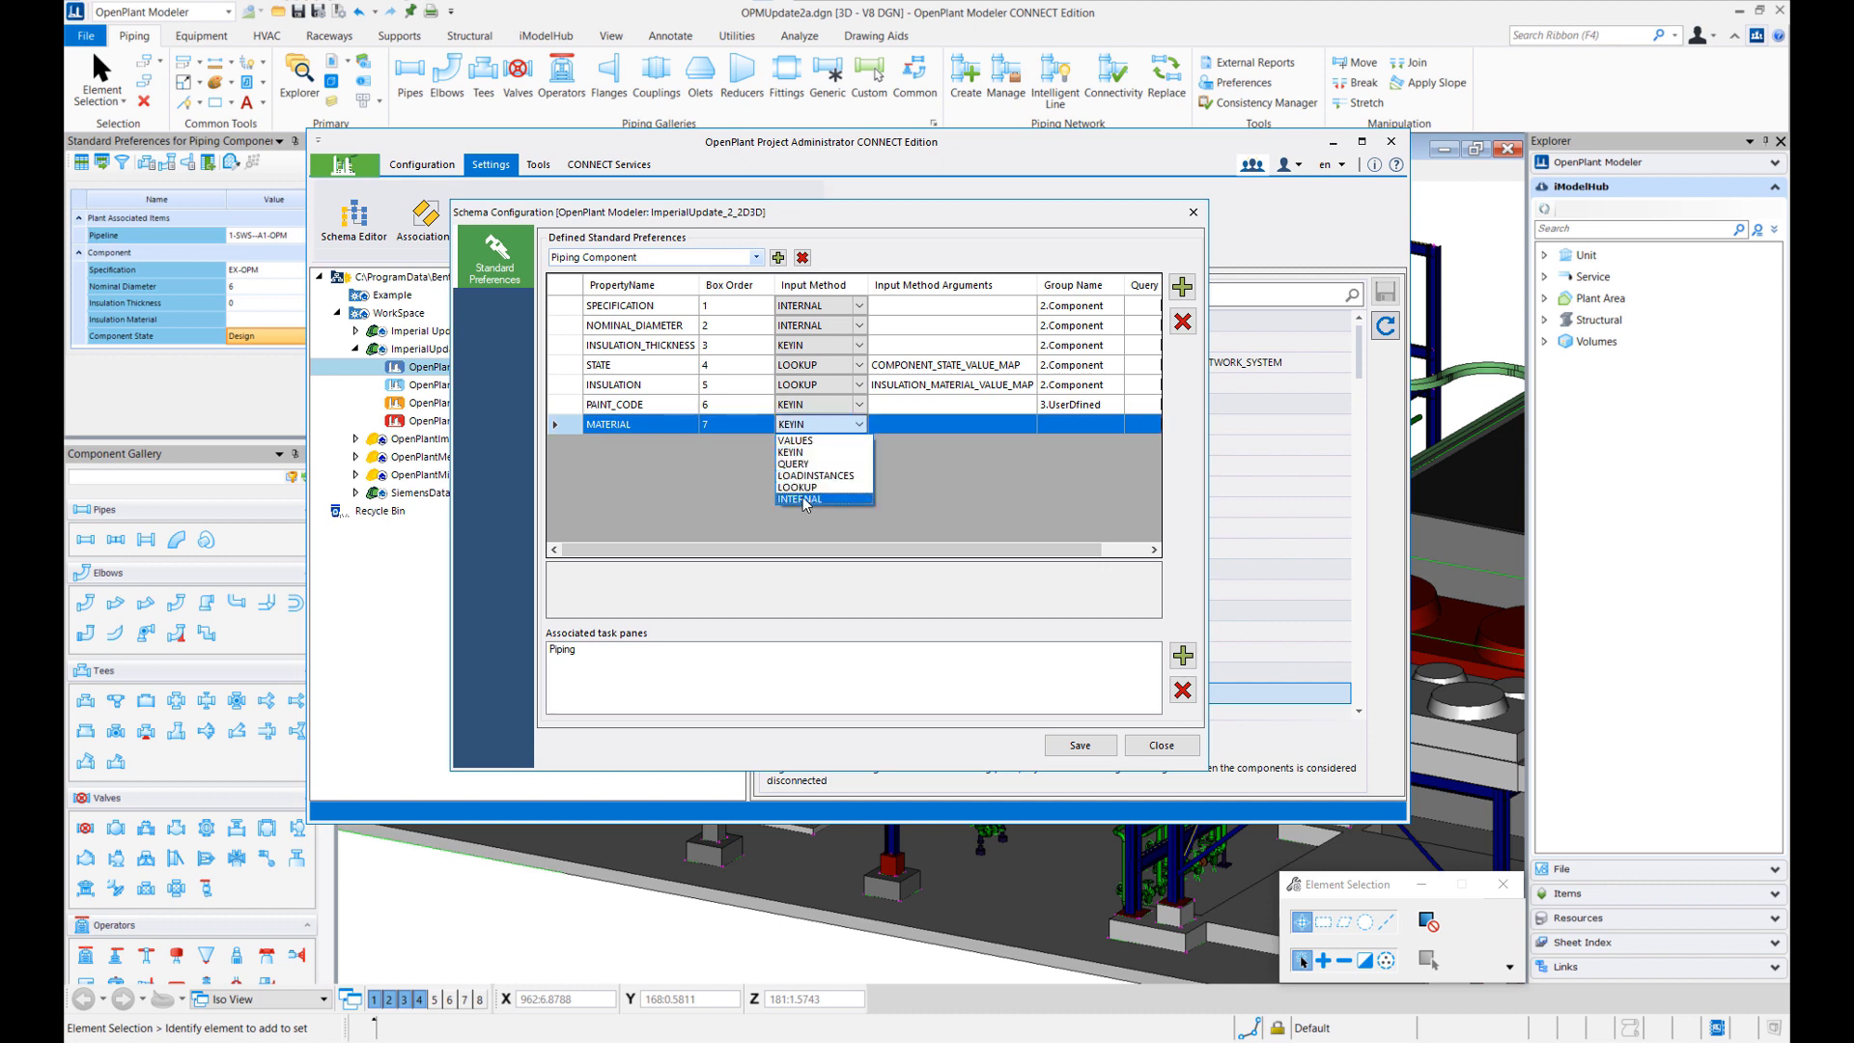
left_click(807, 442)
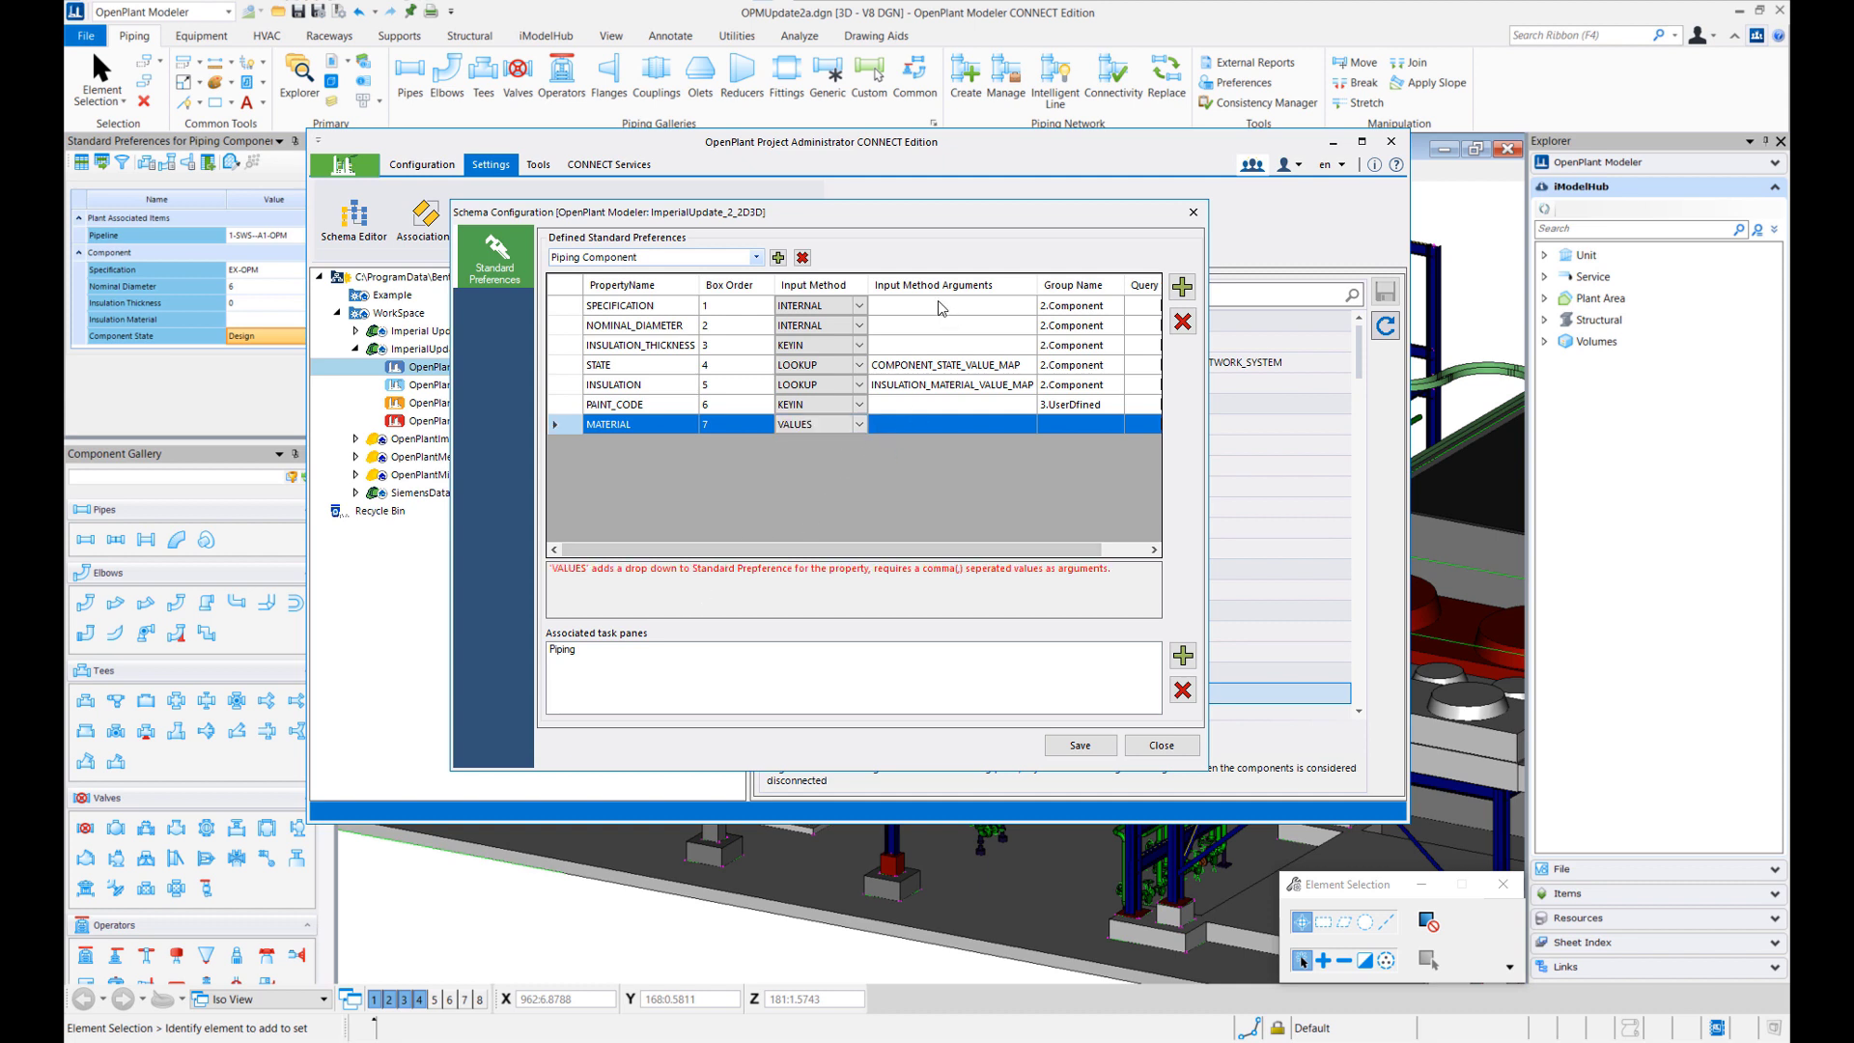
left_click(893, 423)
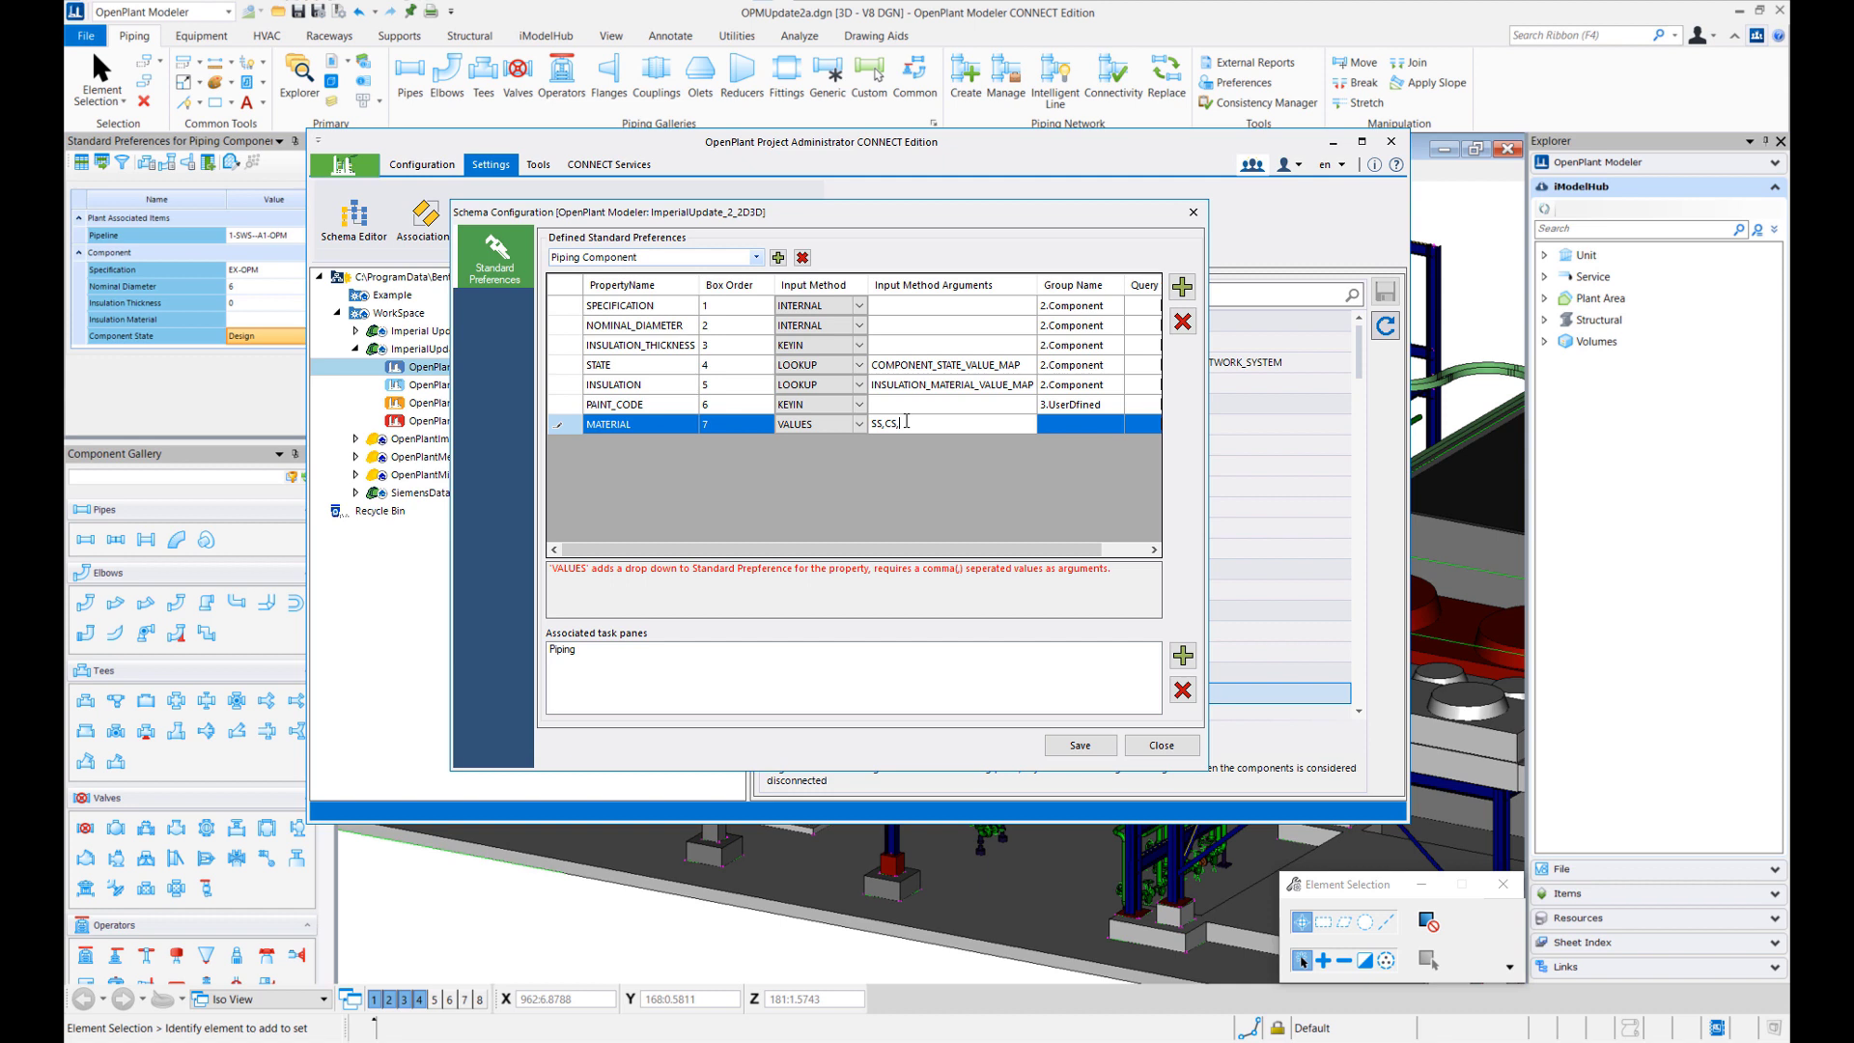
type("FG,CI,PVC")
- Group MATERIAL and PAINT_CODE under 3.UserDefined and save the preference changes
left_click(1060, 425)
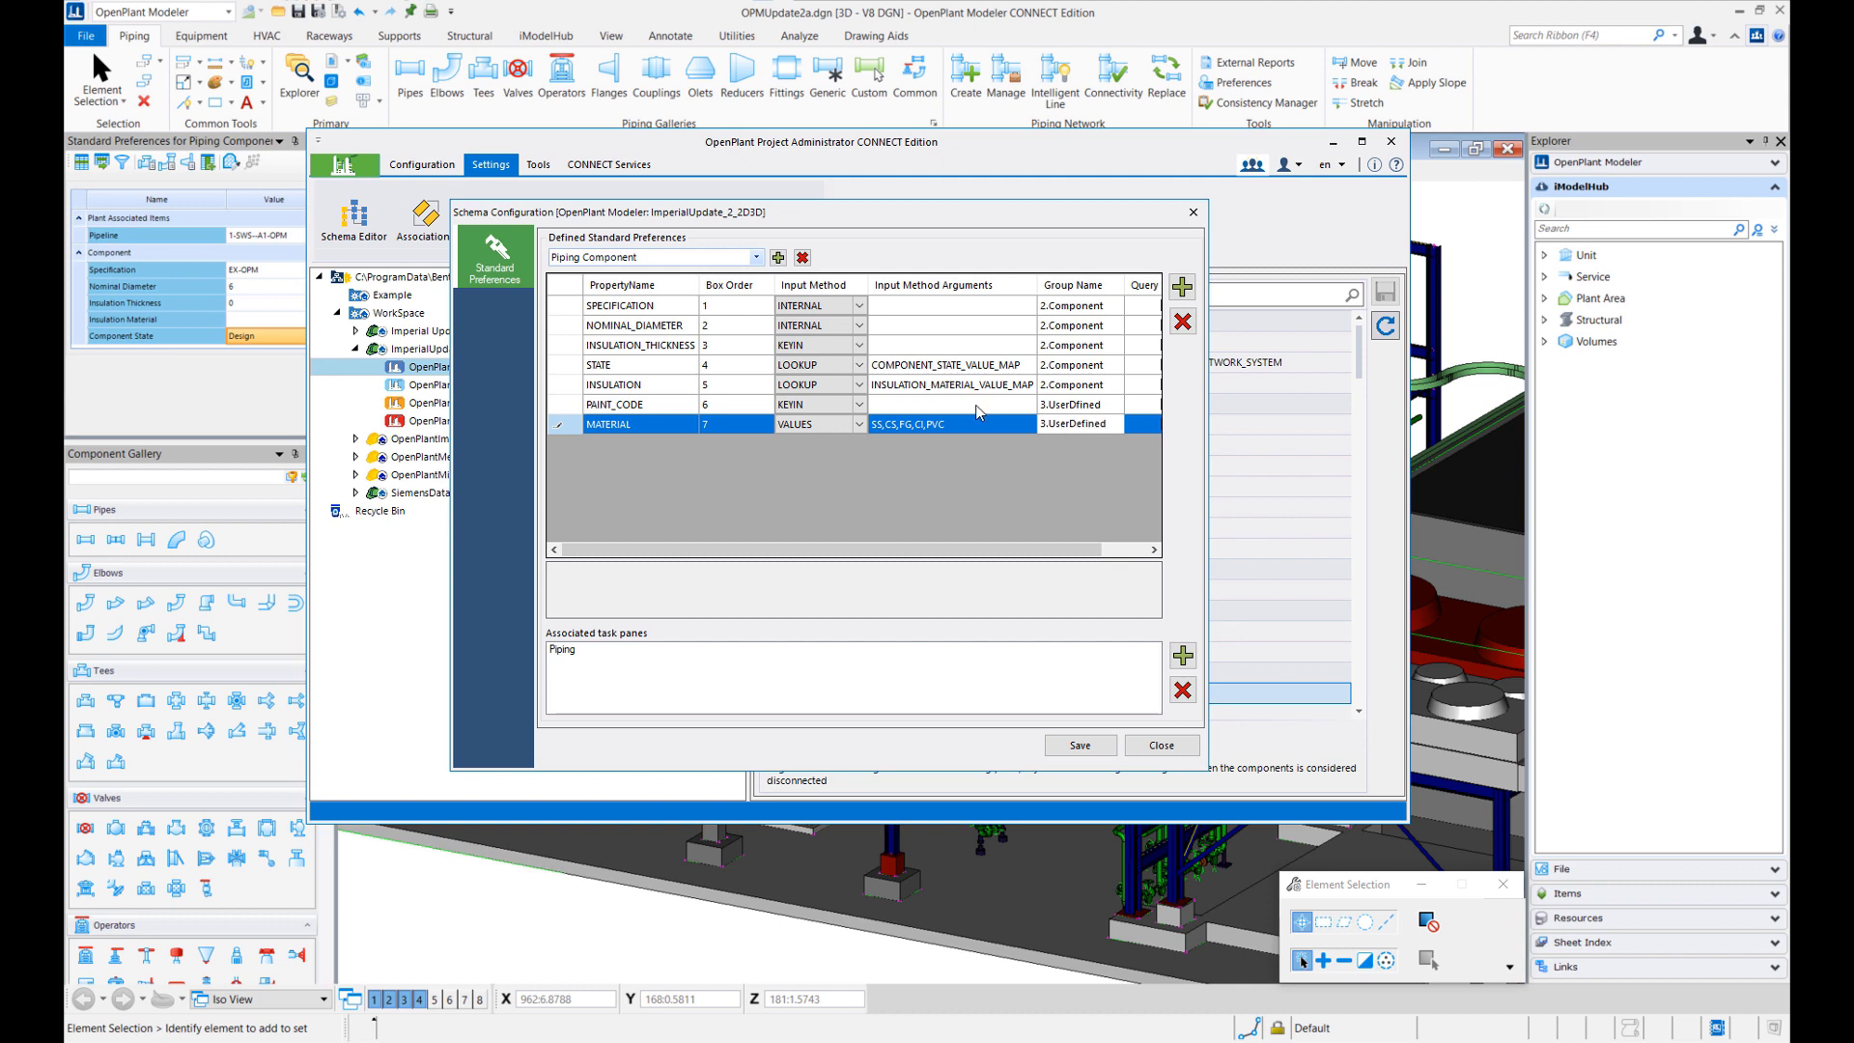
left_click(1078, 407)
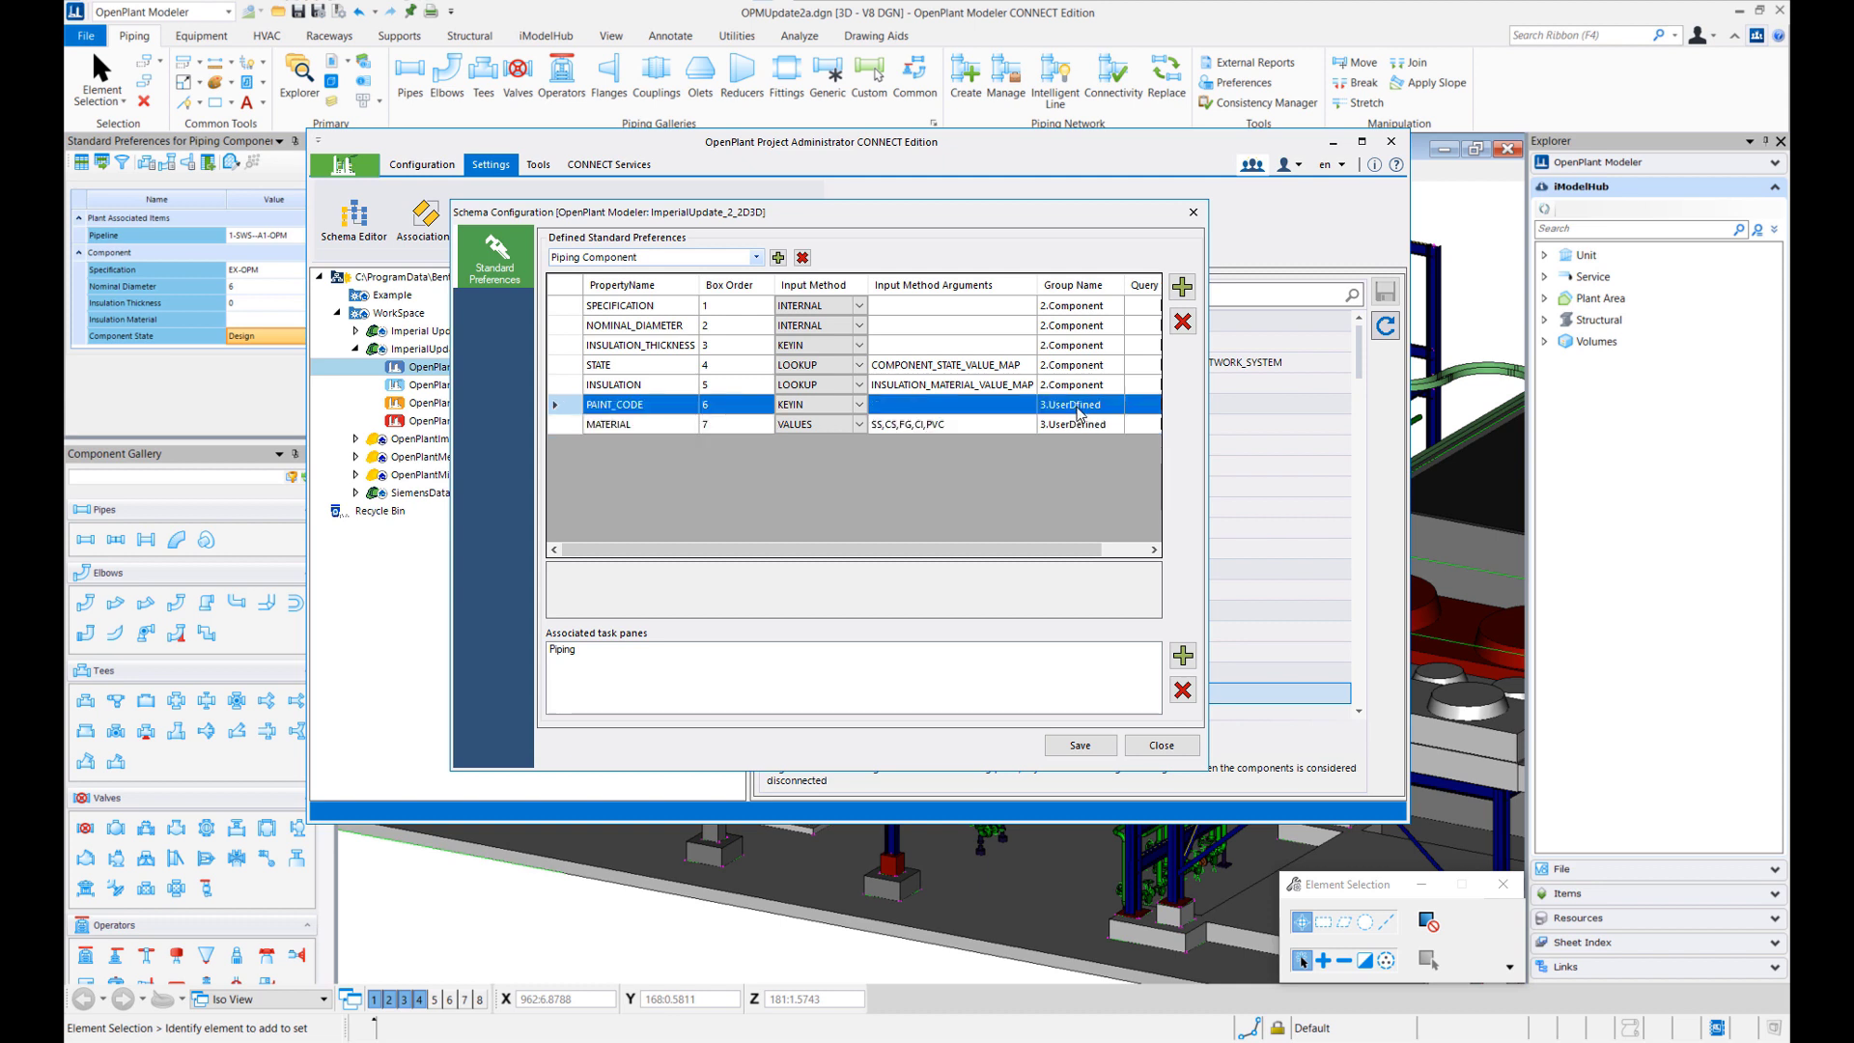
left_click(1078, 408)
type("e")
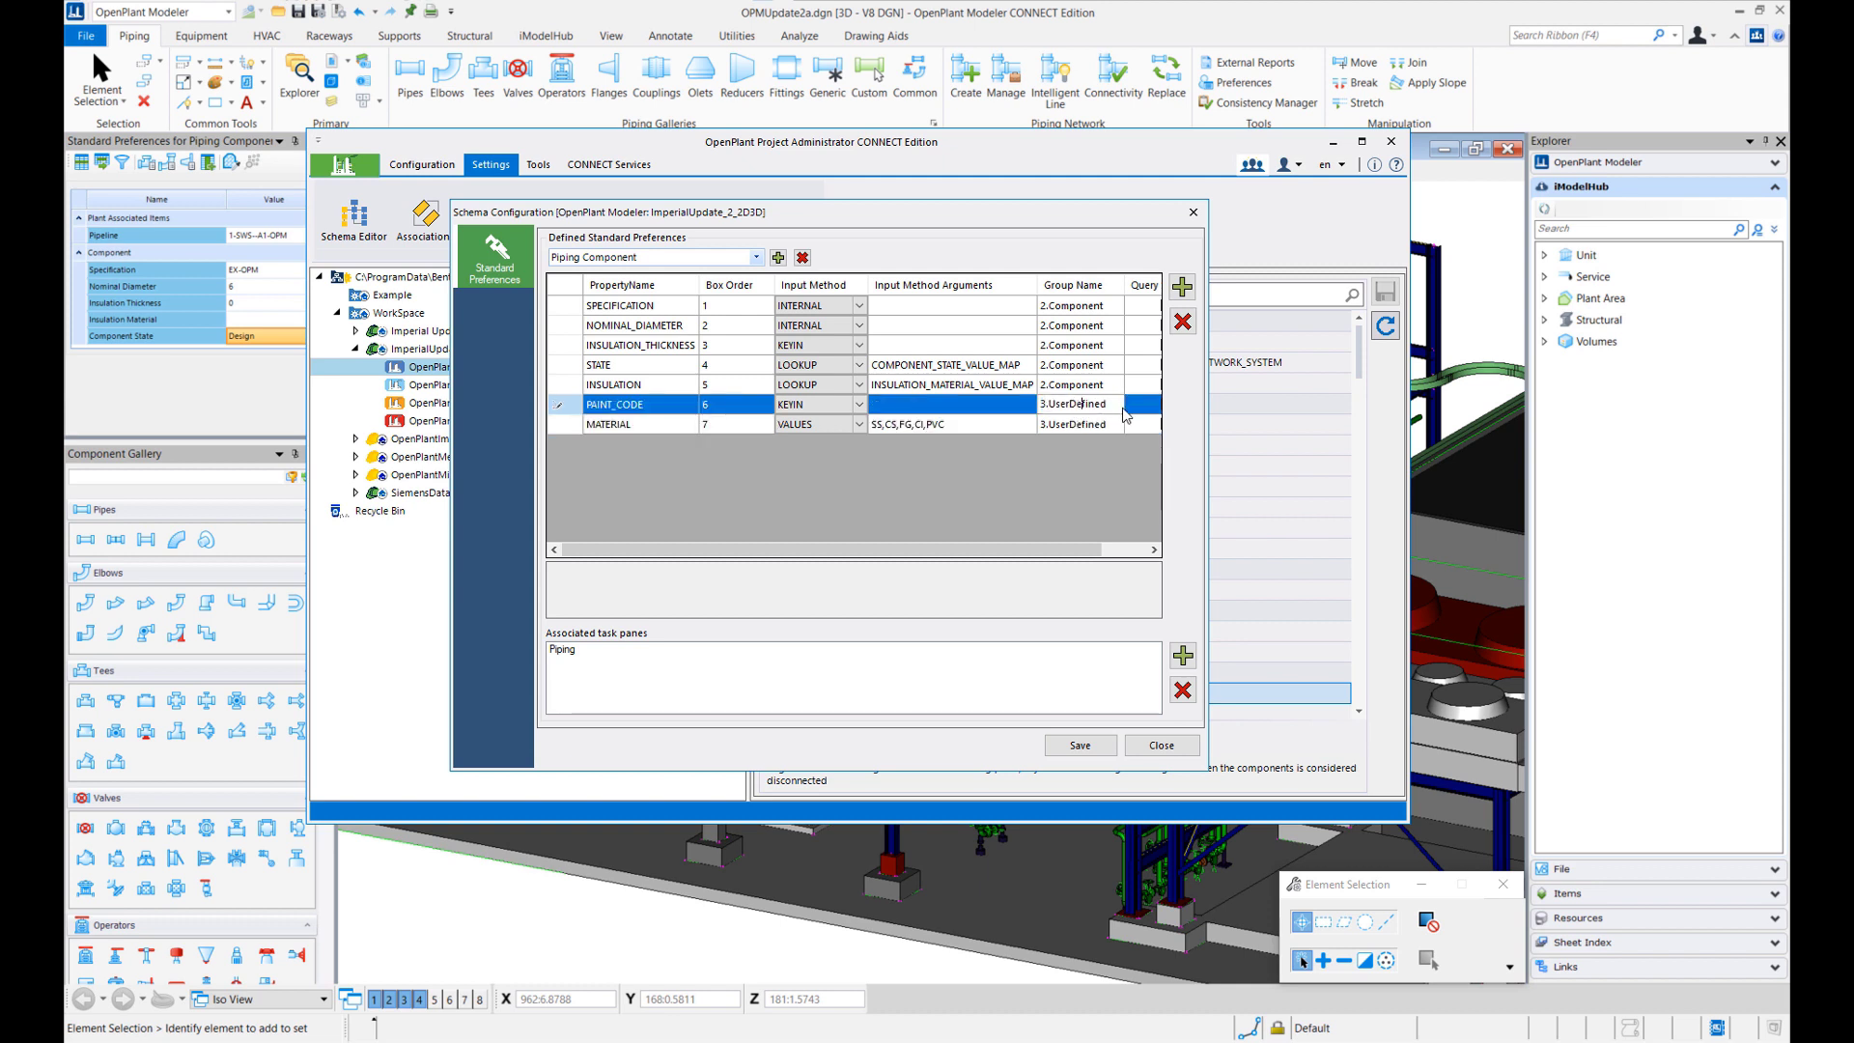
left_click(1090, 427)
left_click(1080, 746)
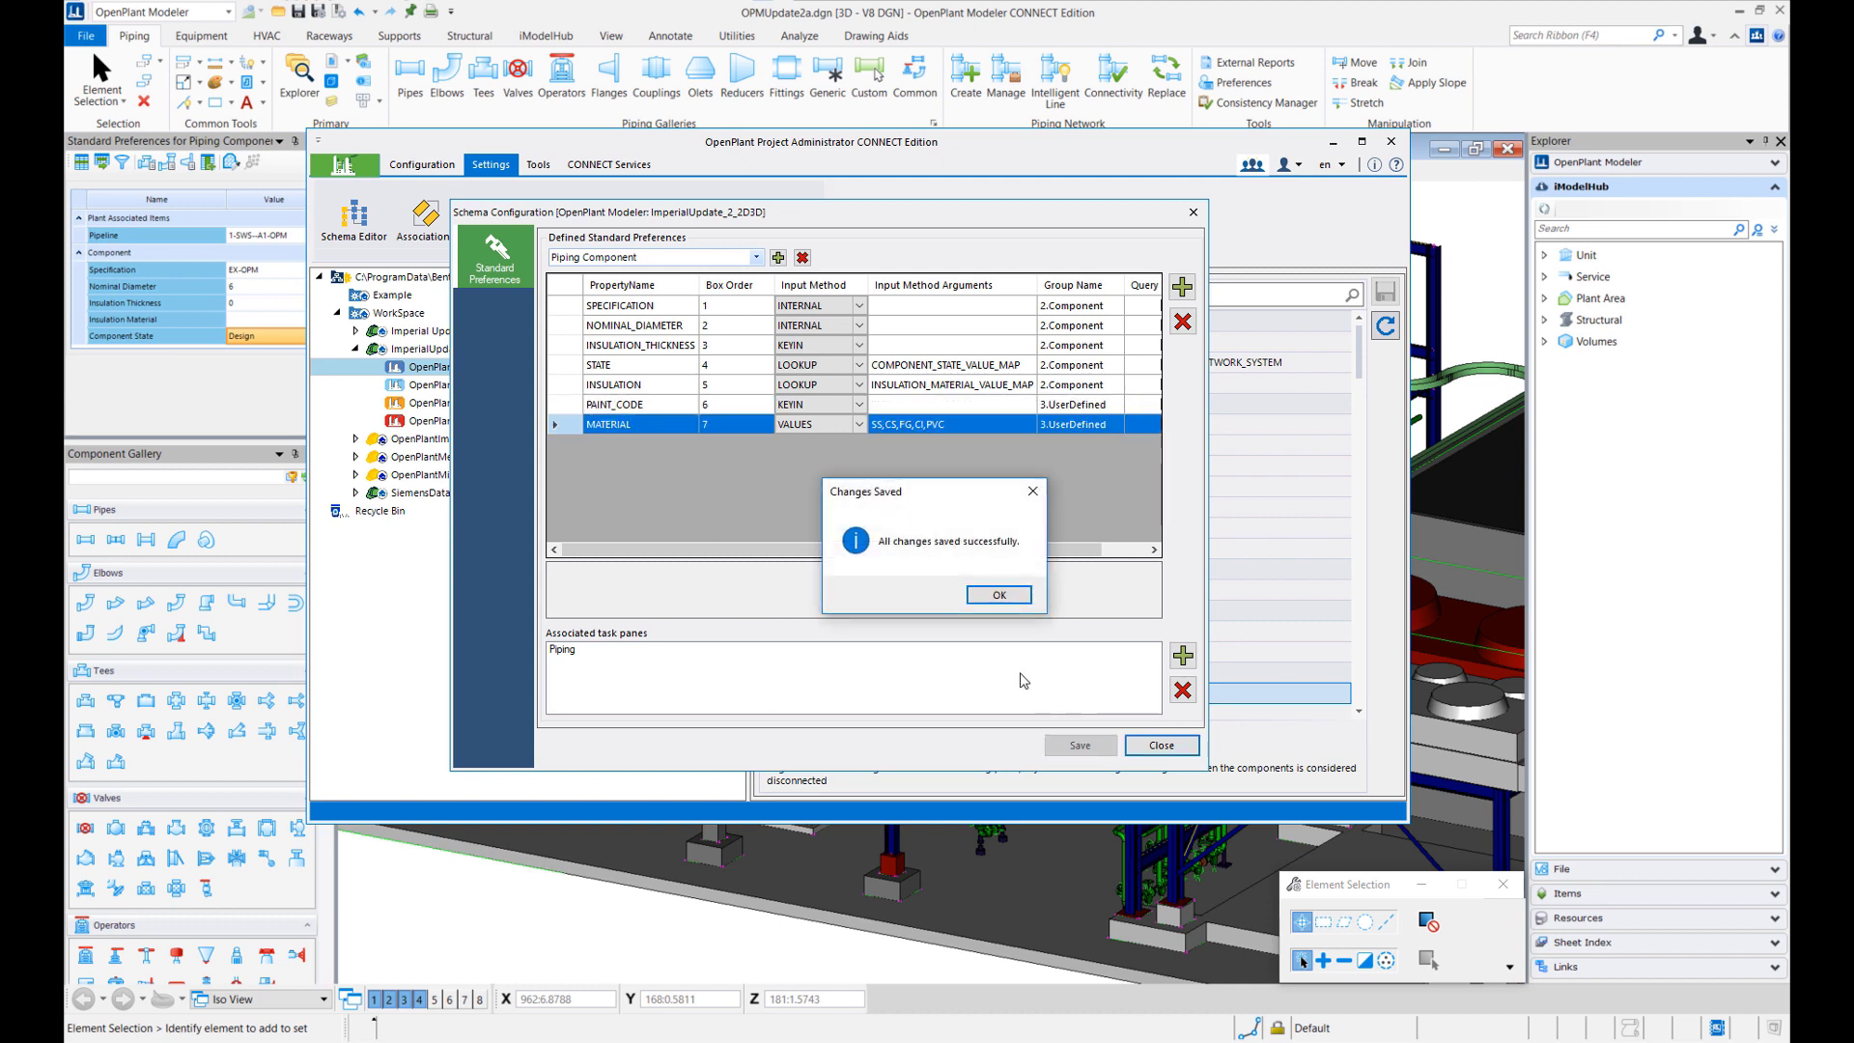
left_click(1020, 595)
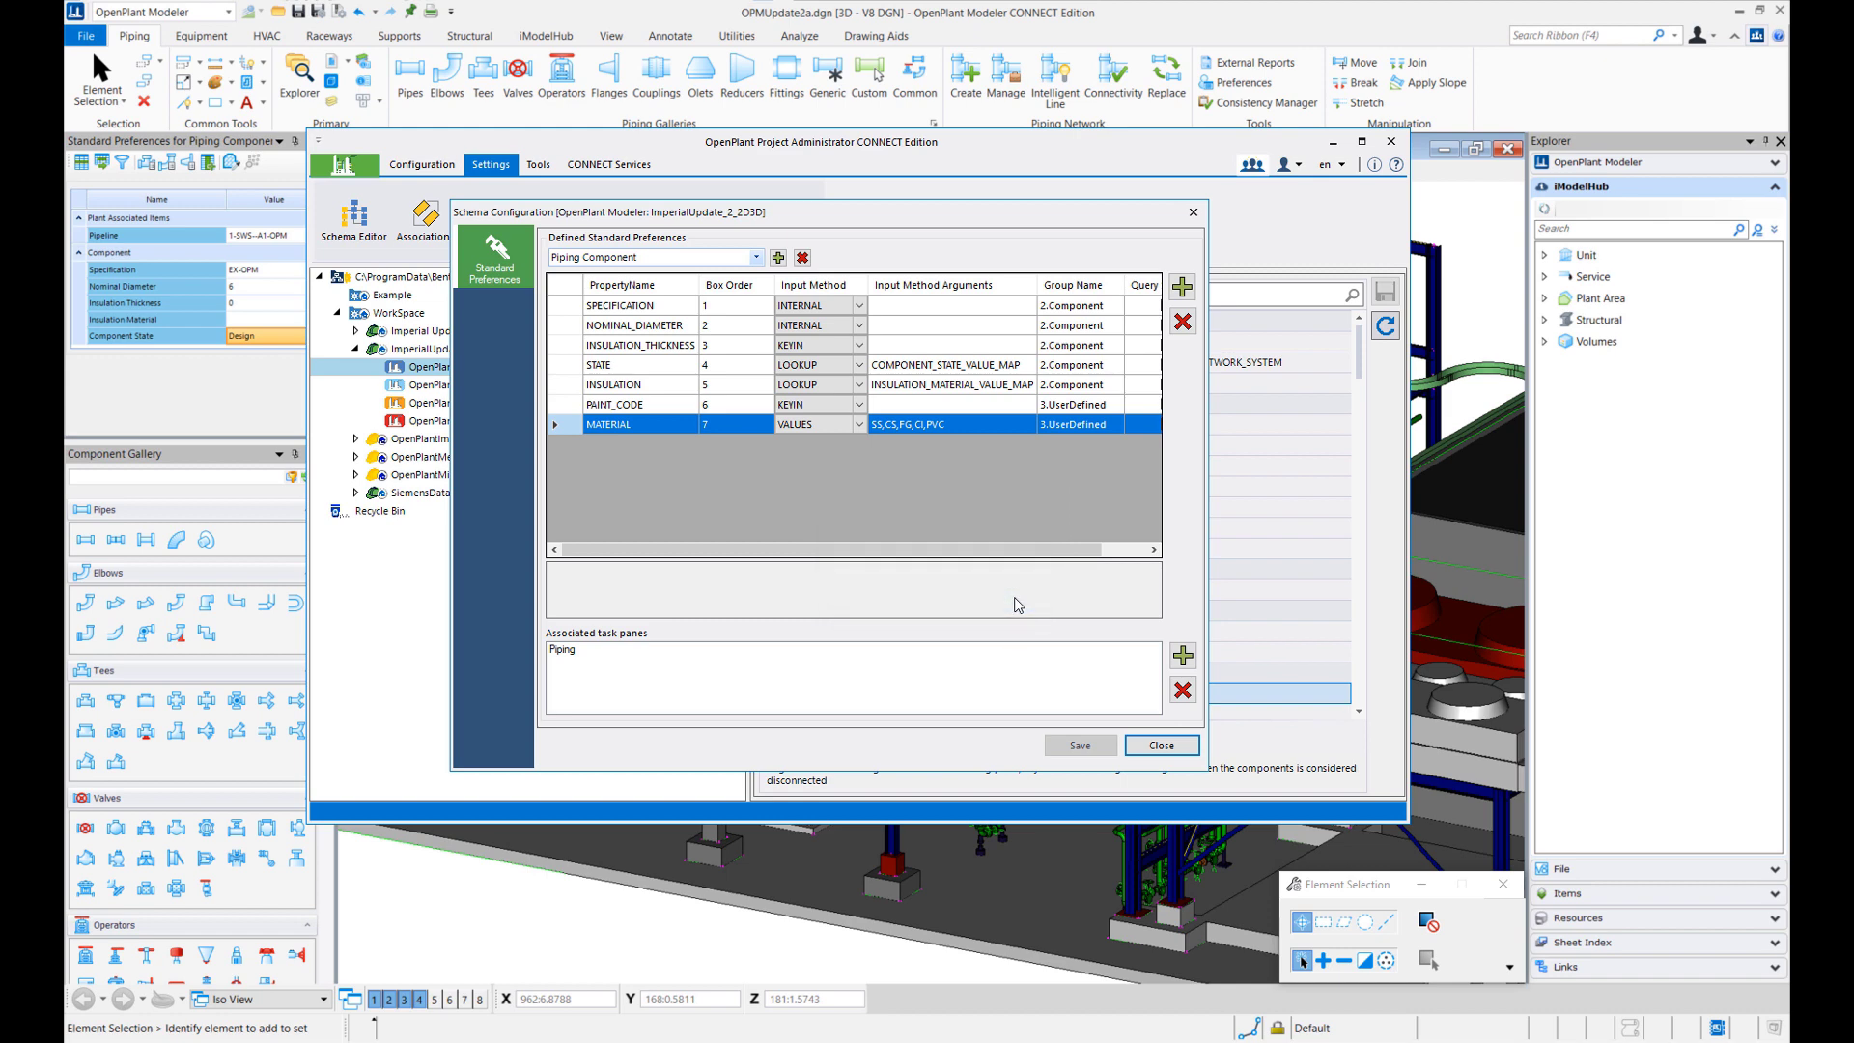
- Close Schema Configuration and Project Administrator, then exit OPMUpdate2a.dgn to the start page
left_click(1164, 747)
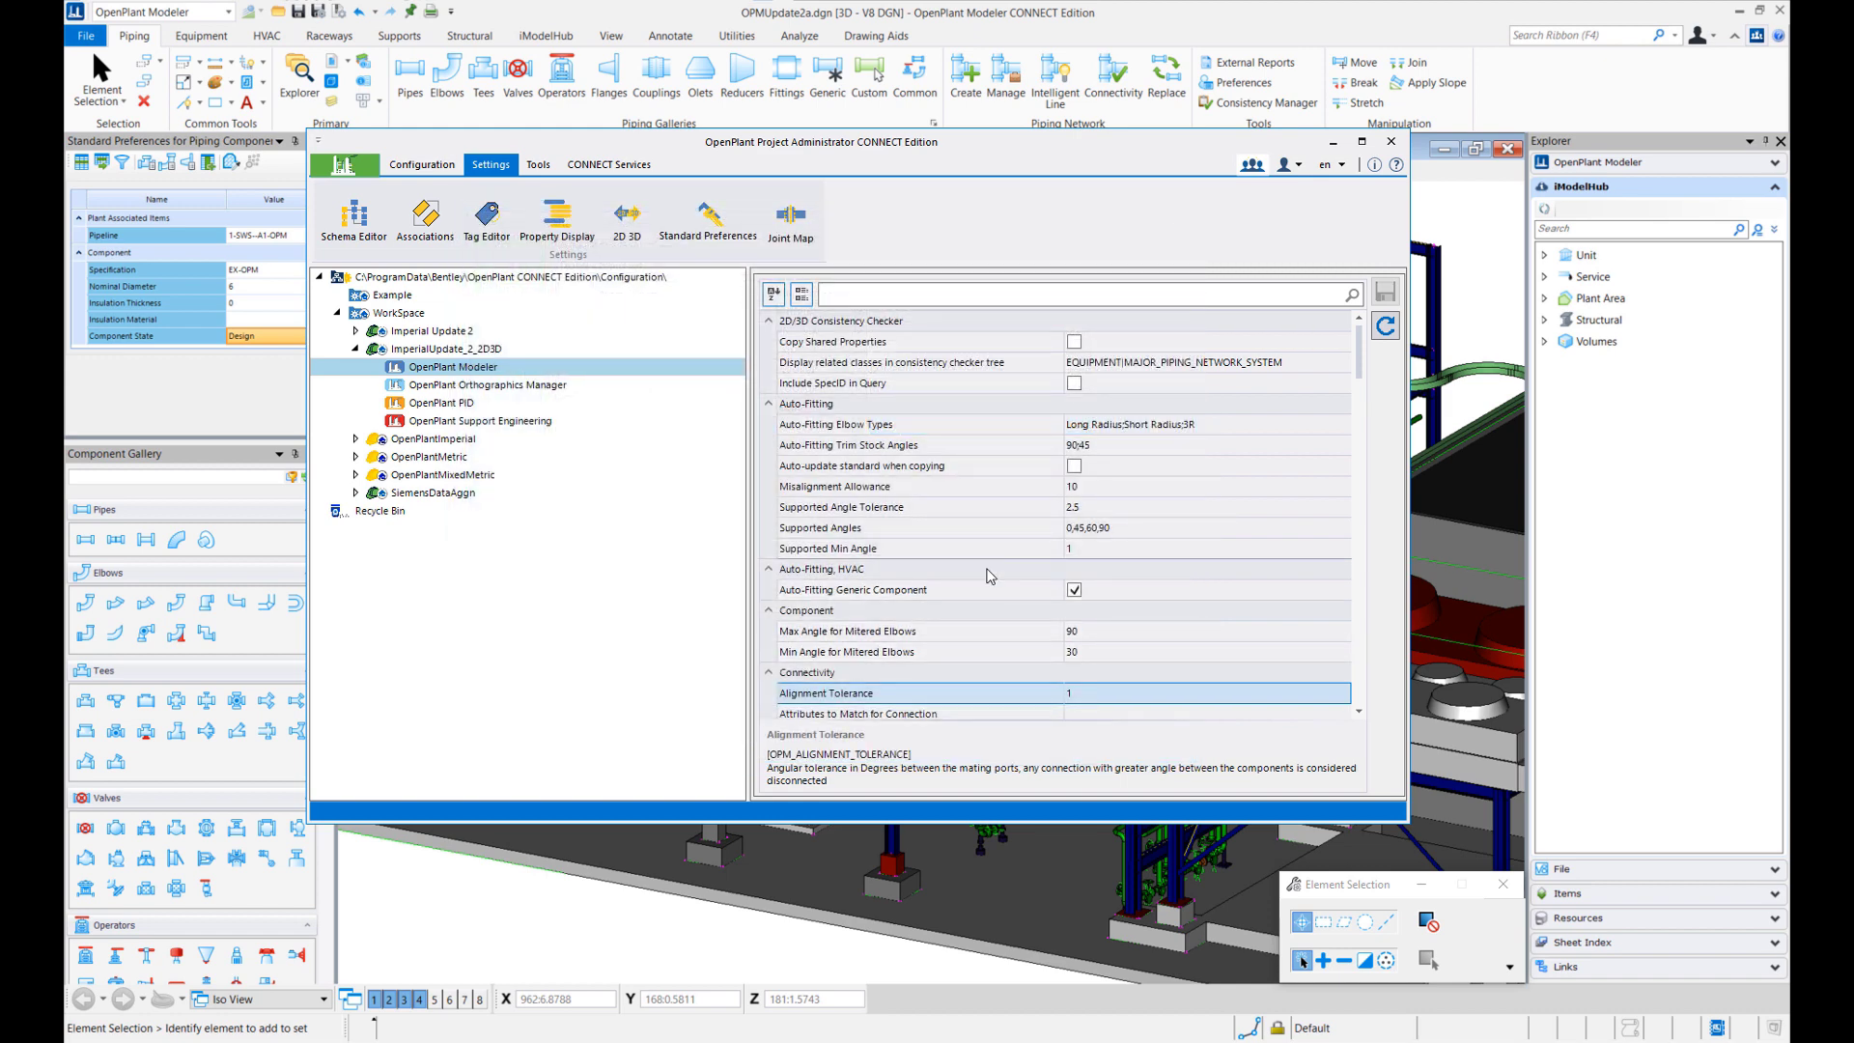
left_click(1391, 145)
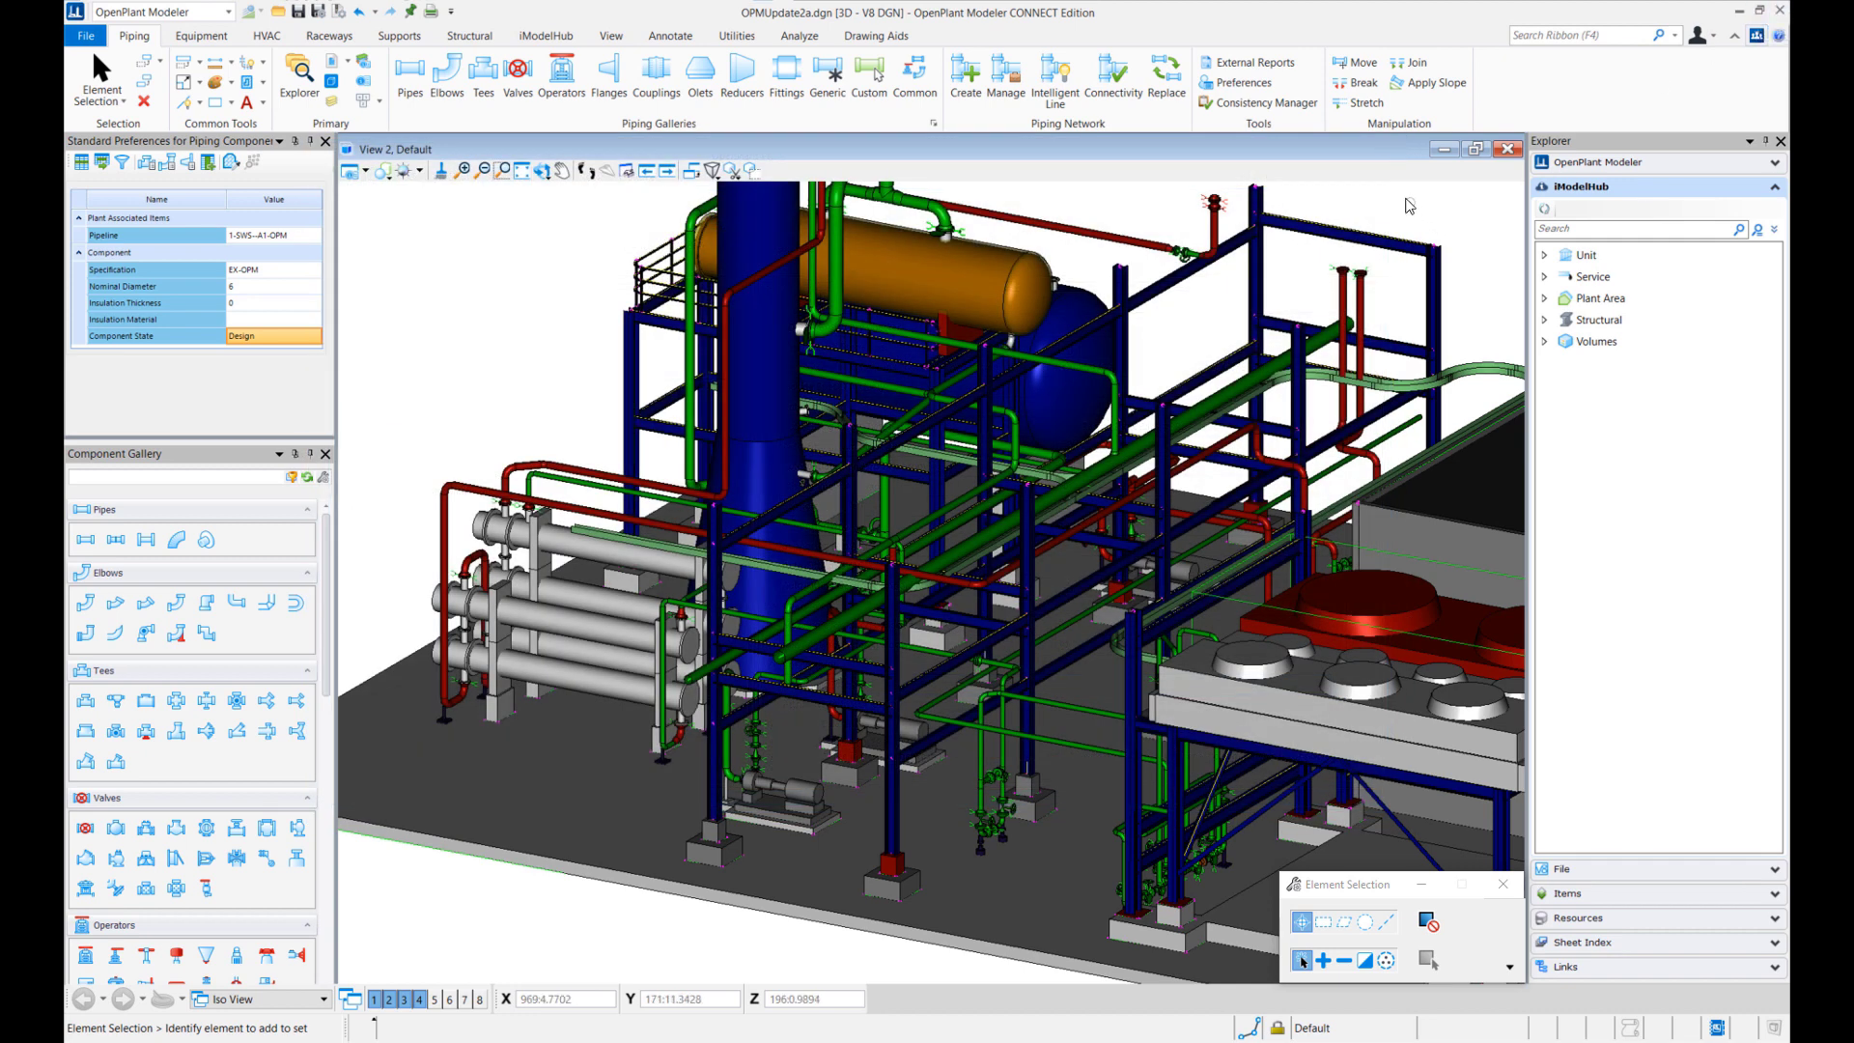
left_click(1781, 12)
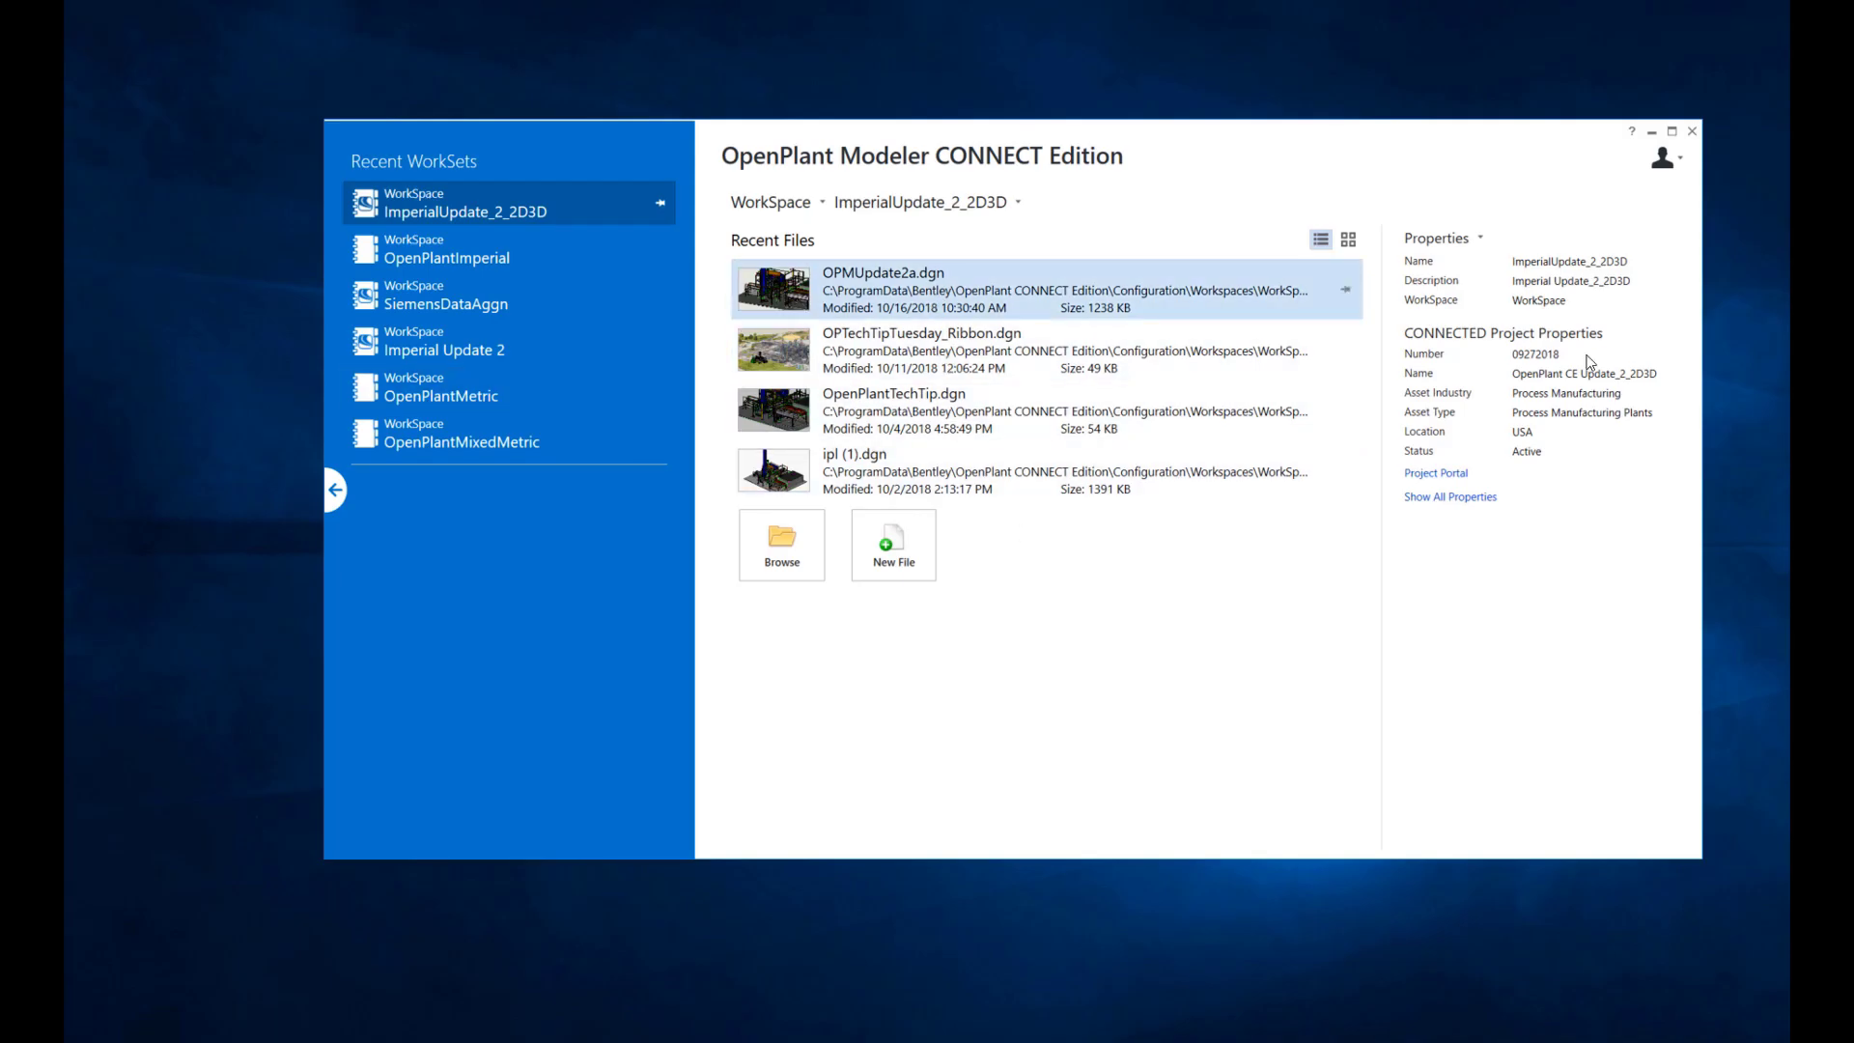
- Reopen OPMUpdate2a.dgn from Recent Files and fit the plant model in view
left_click(997, 303)
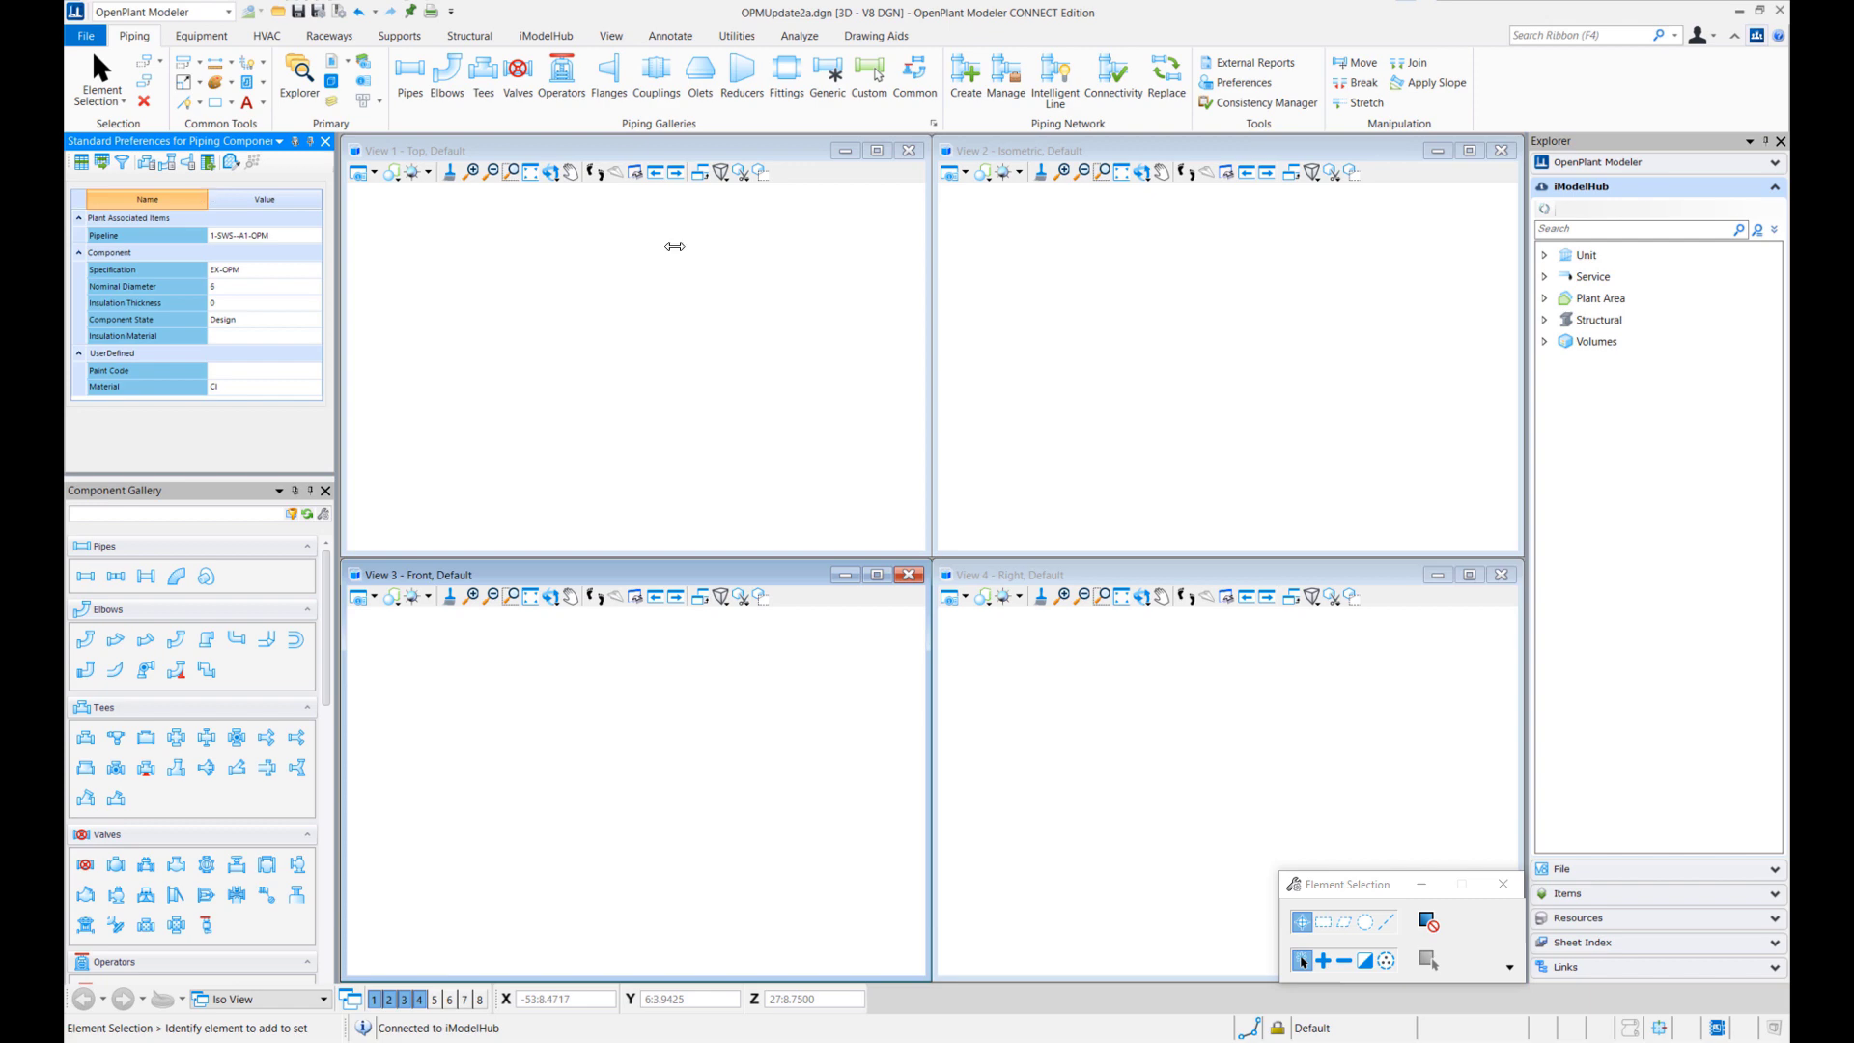
left_click(1122, 172)
scroll(1321, 495, "up", 3)
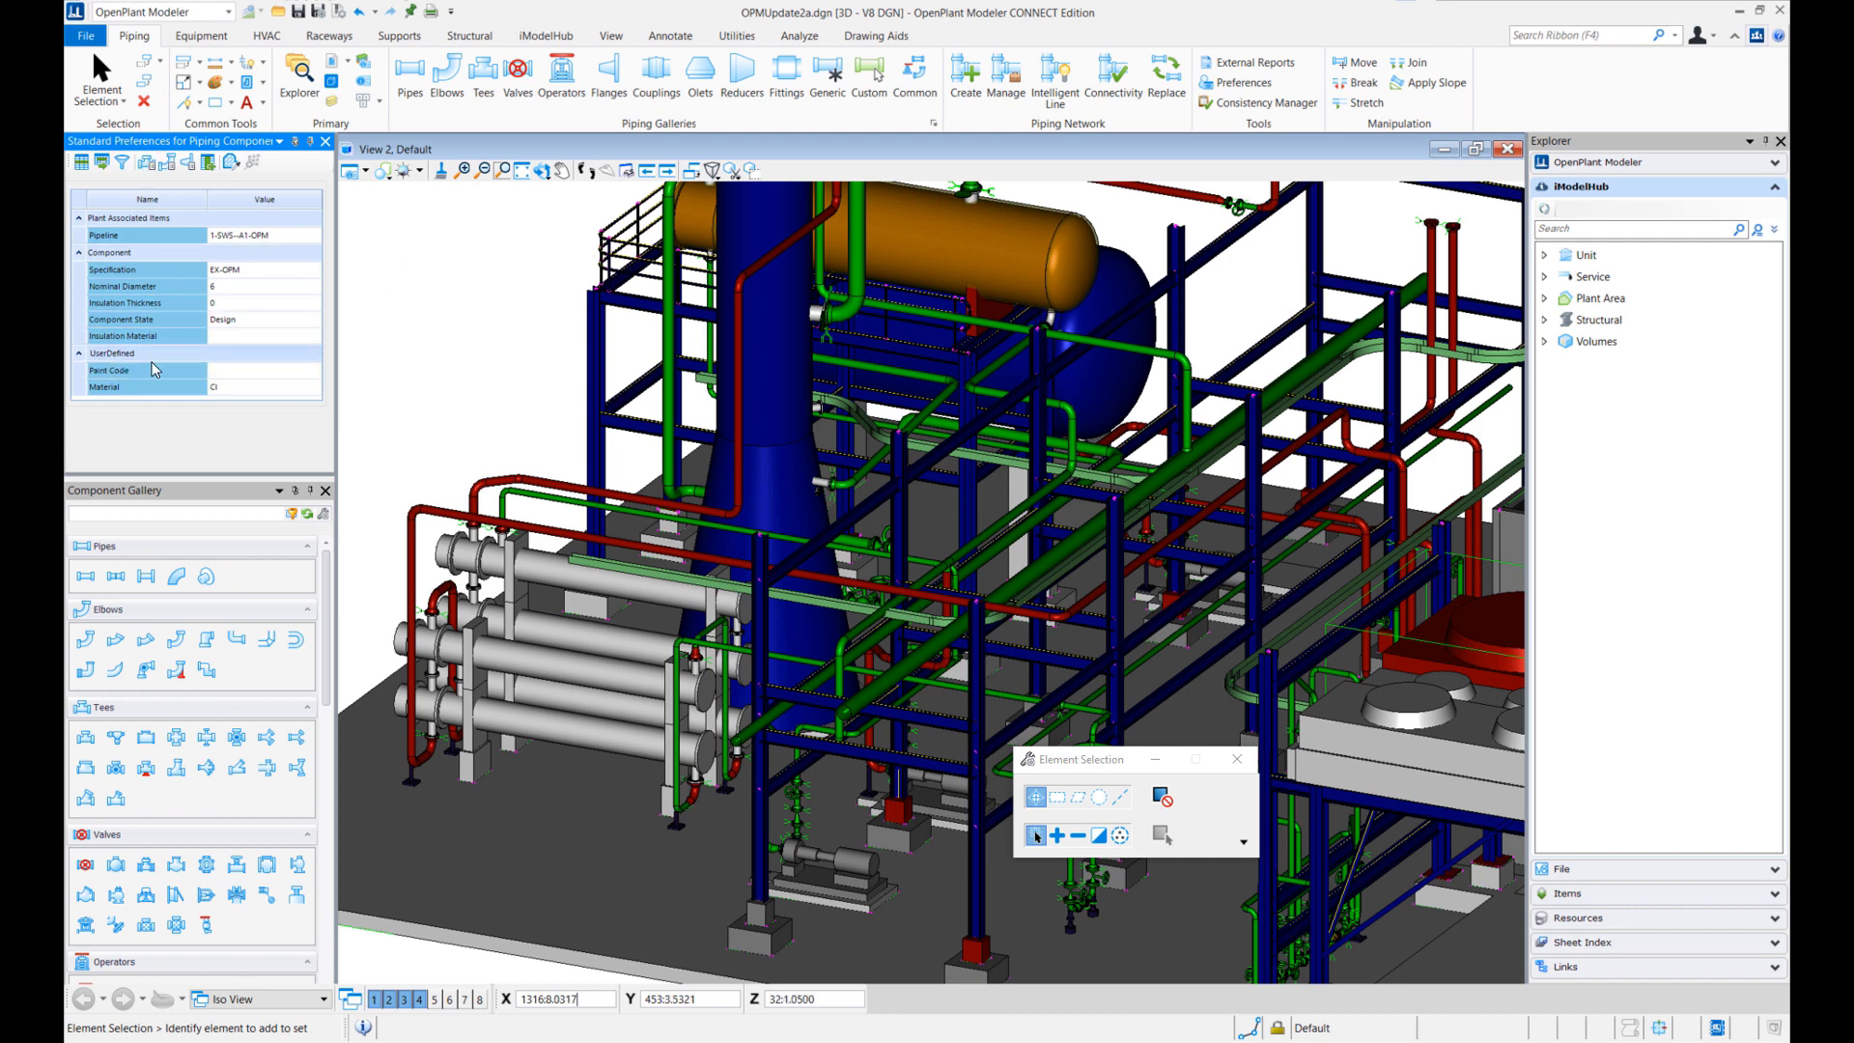
- Set the UserDefined Paint Code to ABC and Material to PVC in piping preferences
left_click(230, 376)
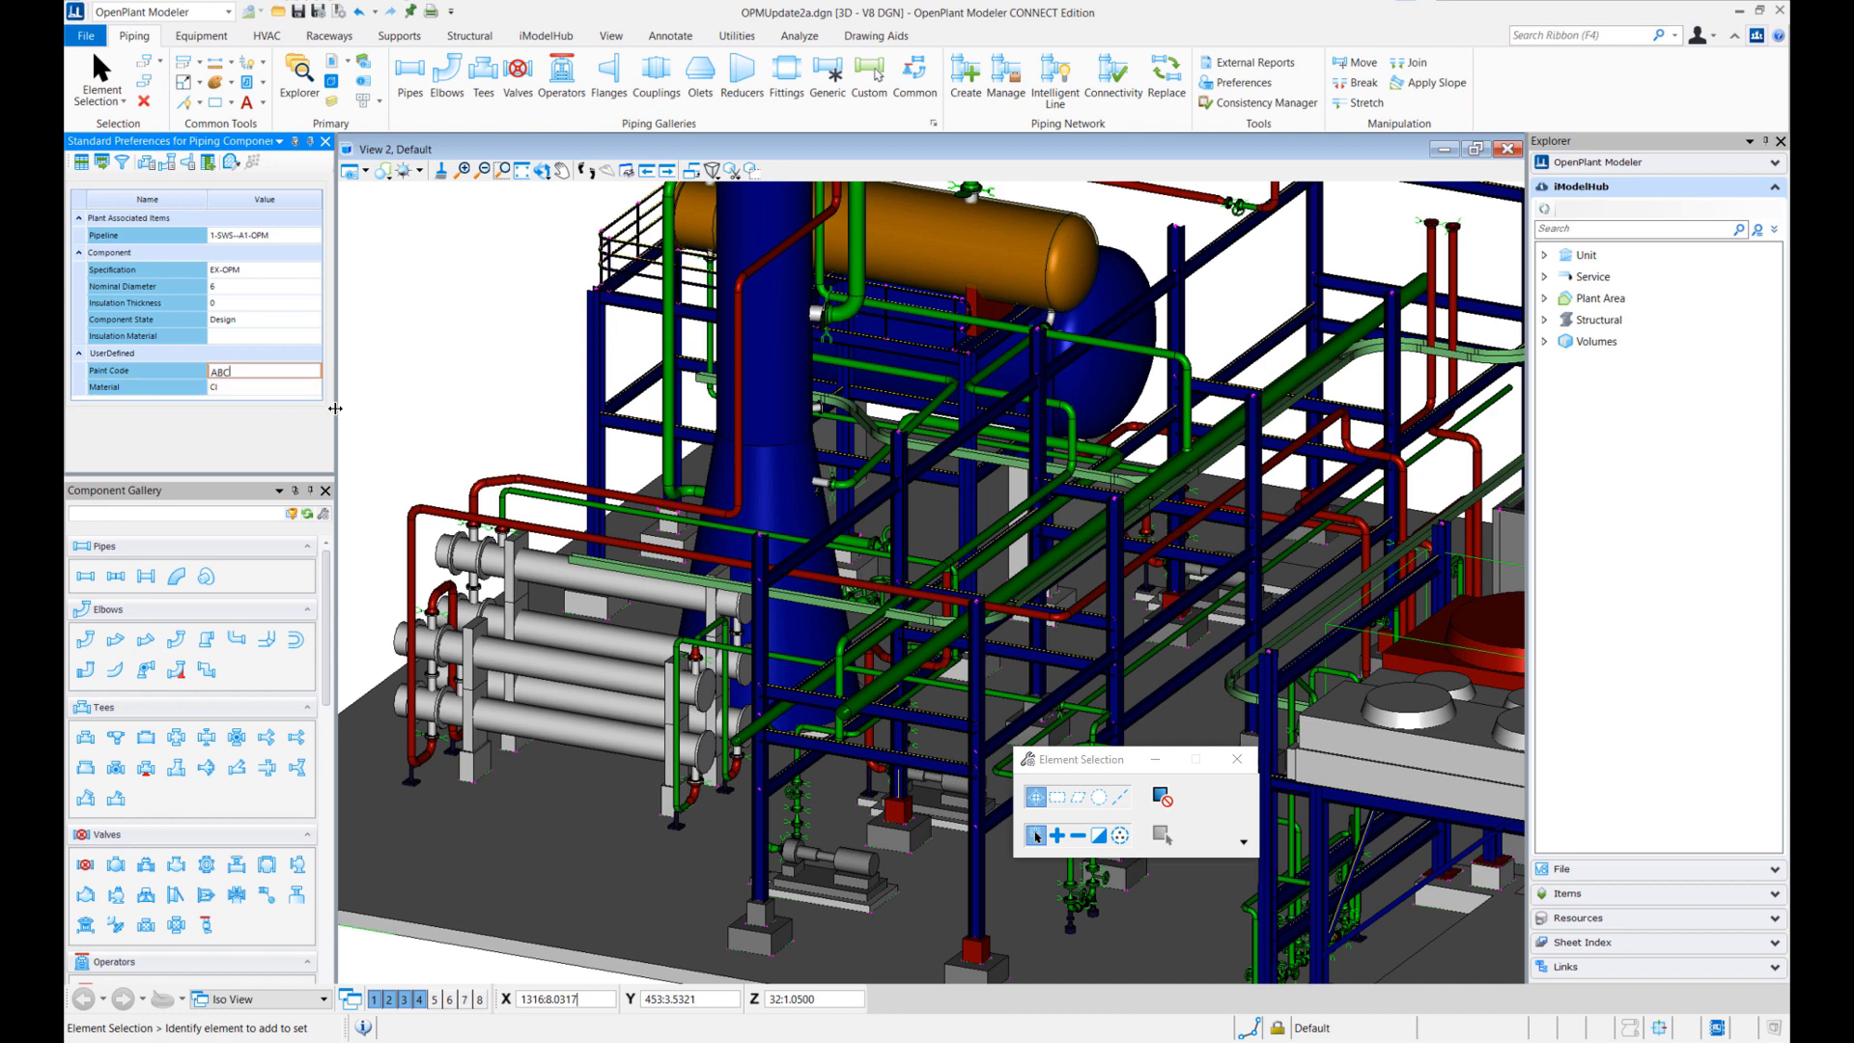
left_click(239, 390)
left_click(314, 387)
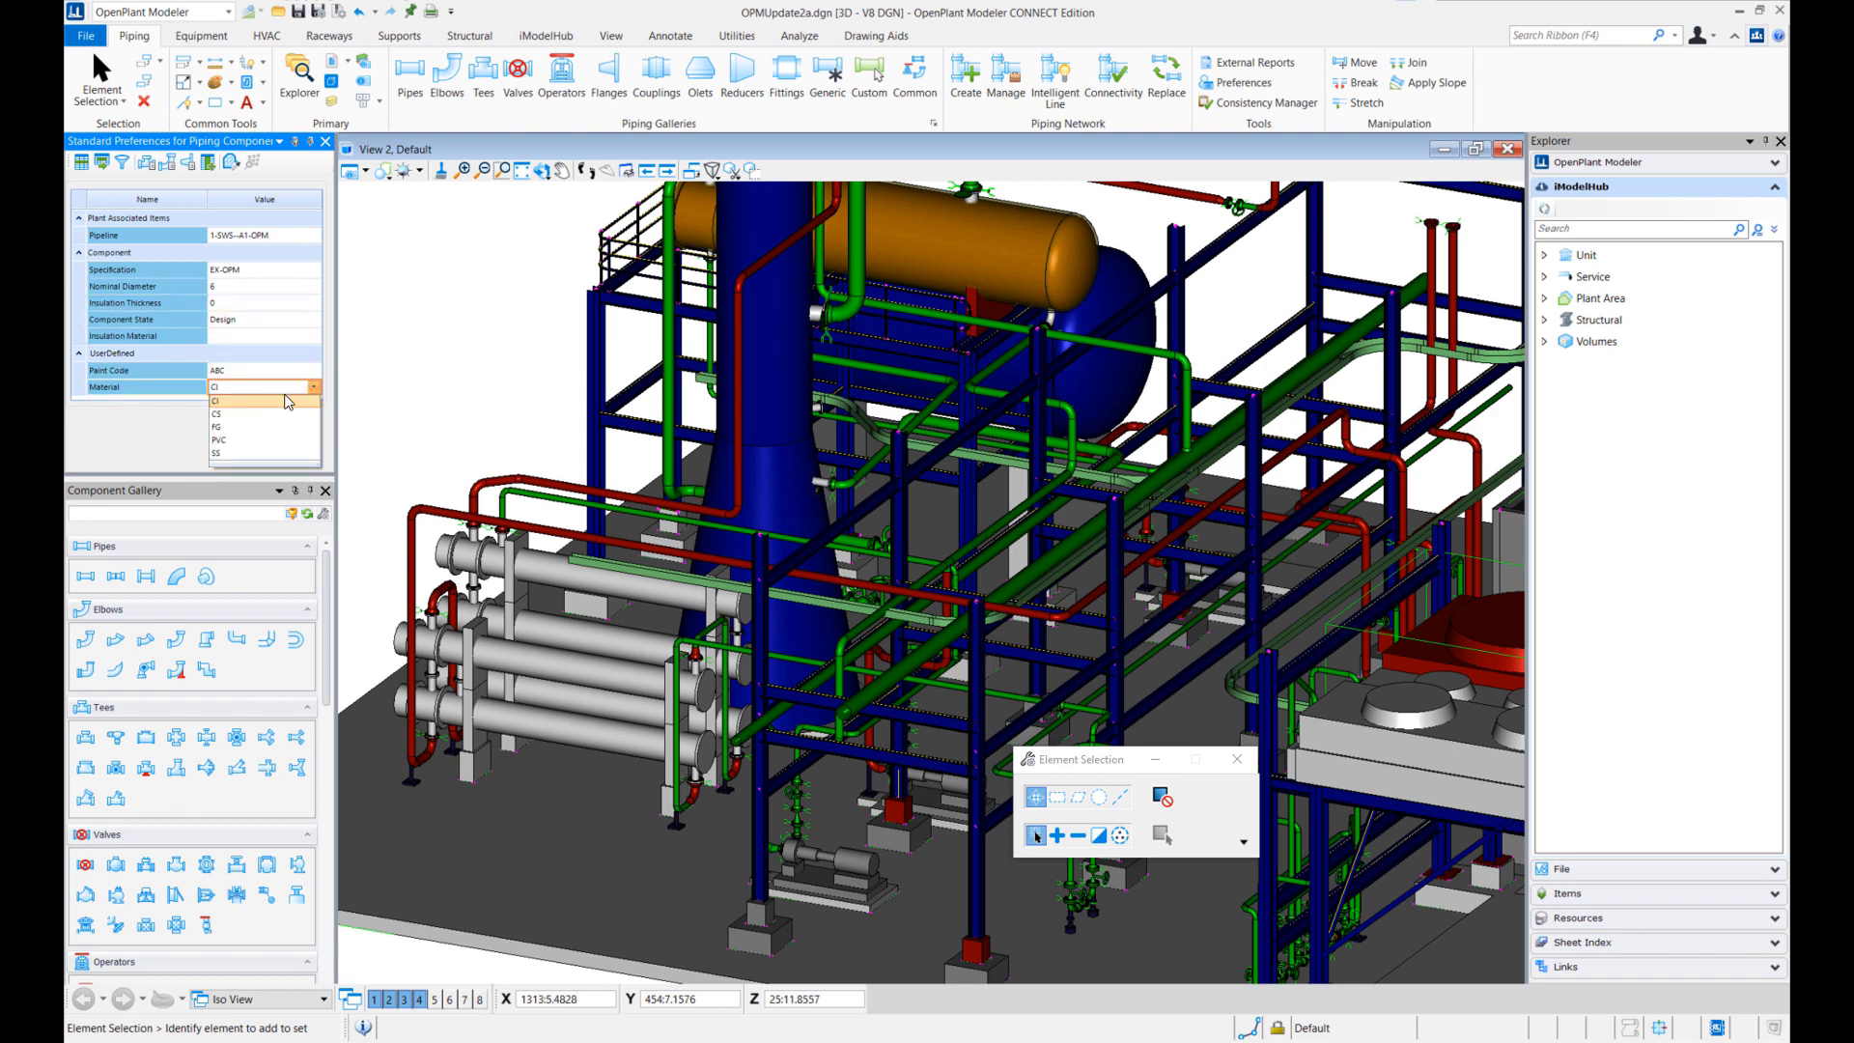
left_click(231, 440)
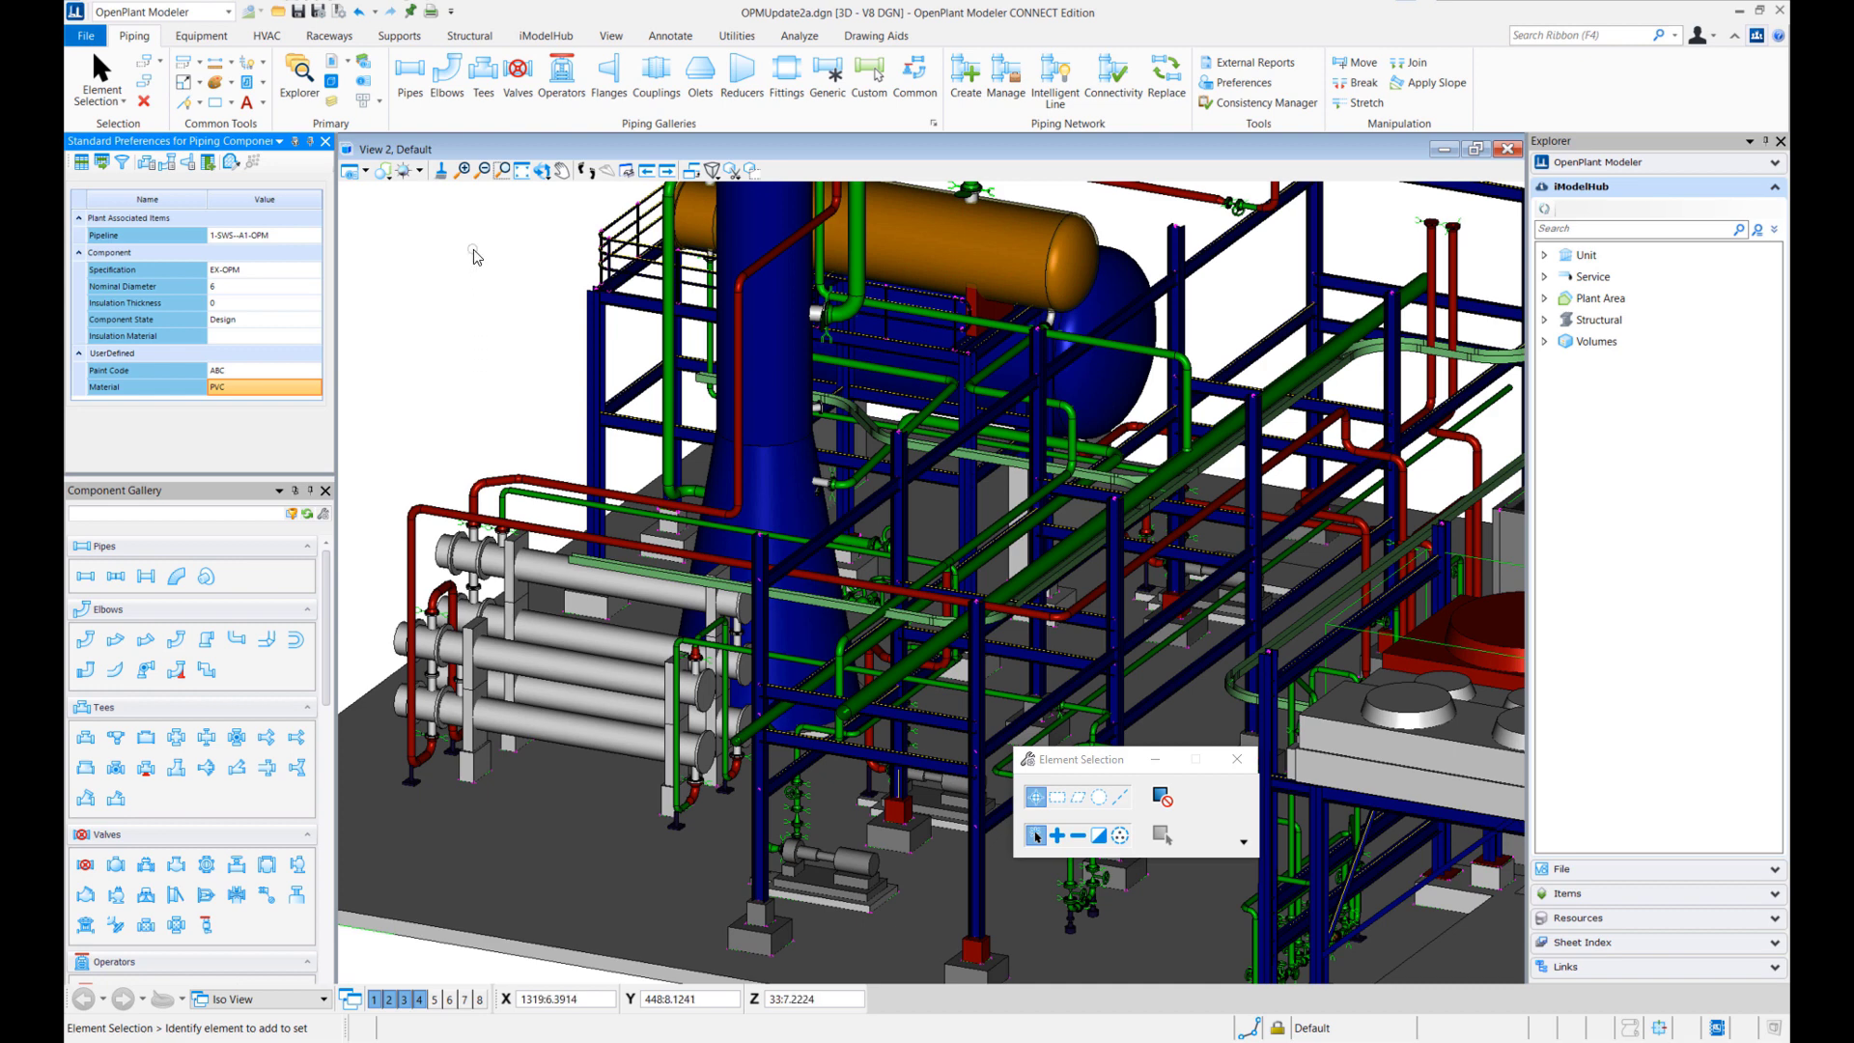
left_click(115, 578)
- Place a Pipe 6 segment from the red pipe's end to a point near the orange vessel
left_click(873, 434)
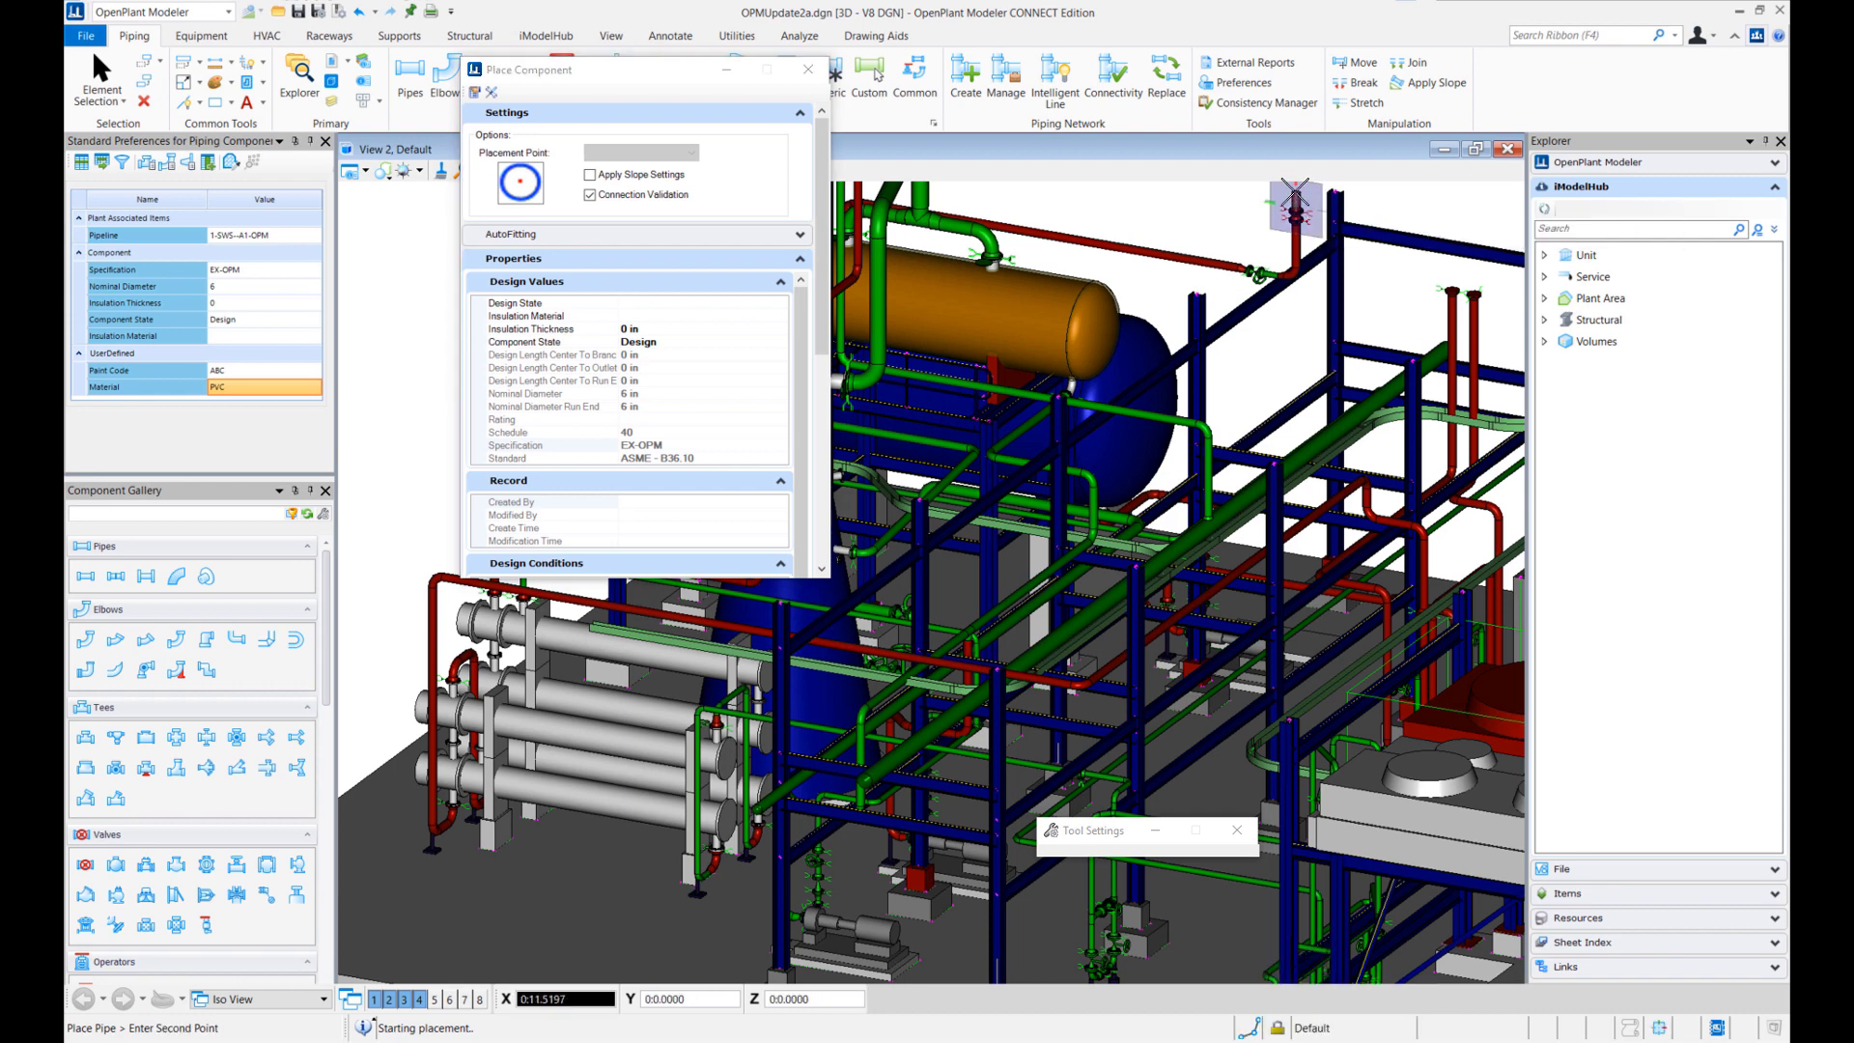
left_click(1292, 205)
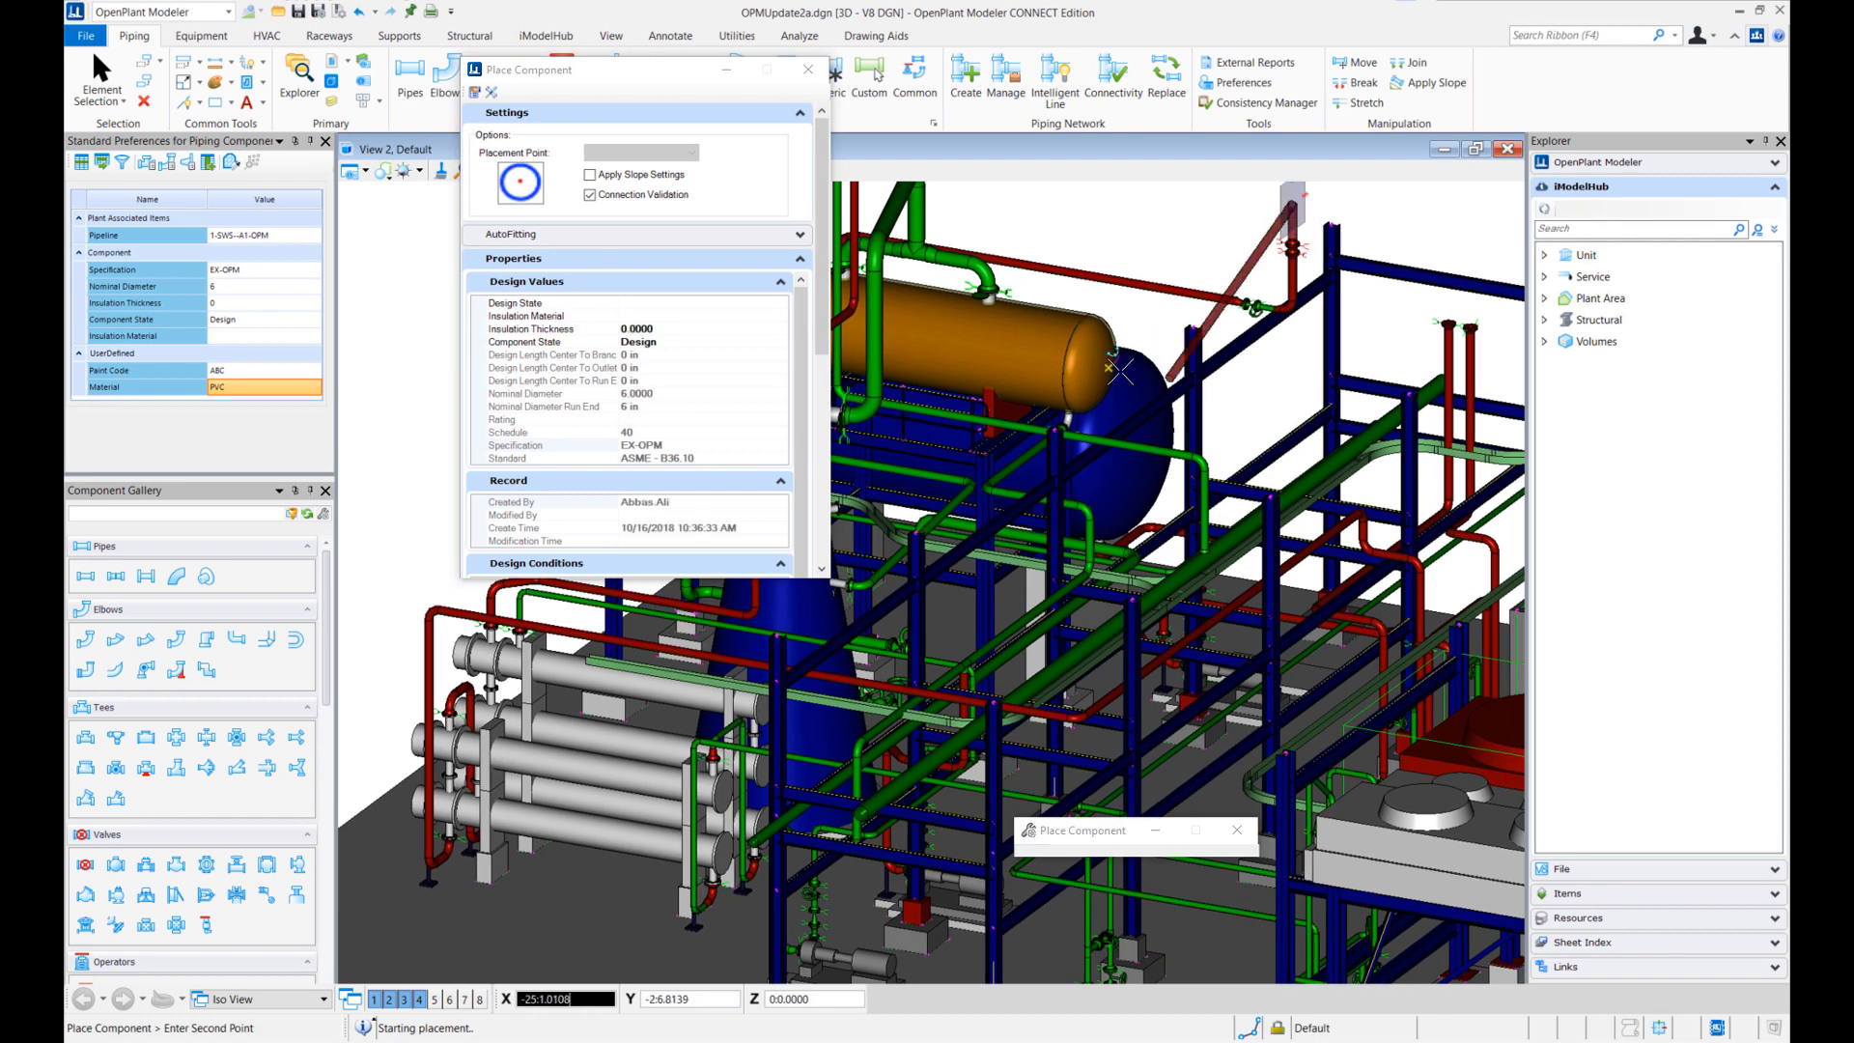
left_click(1016, 378)
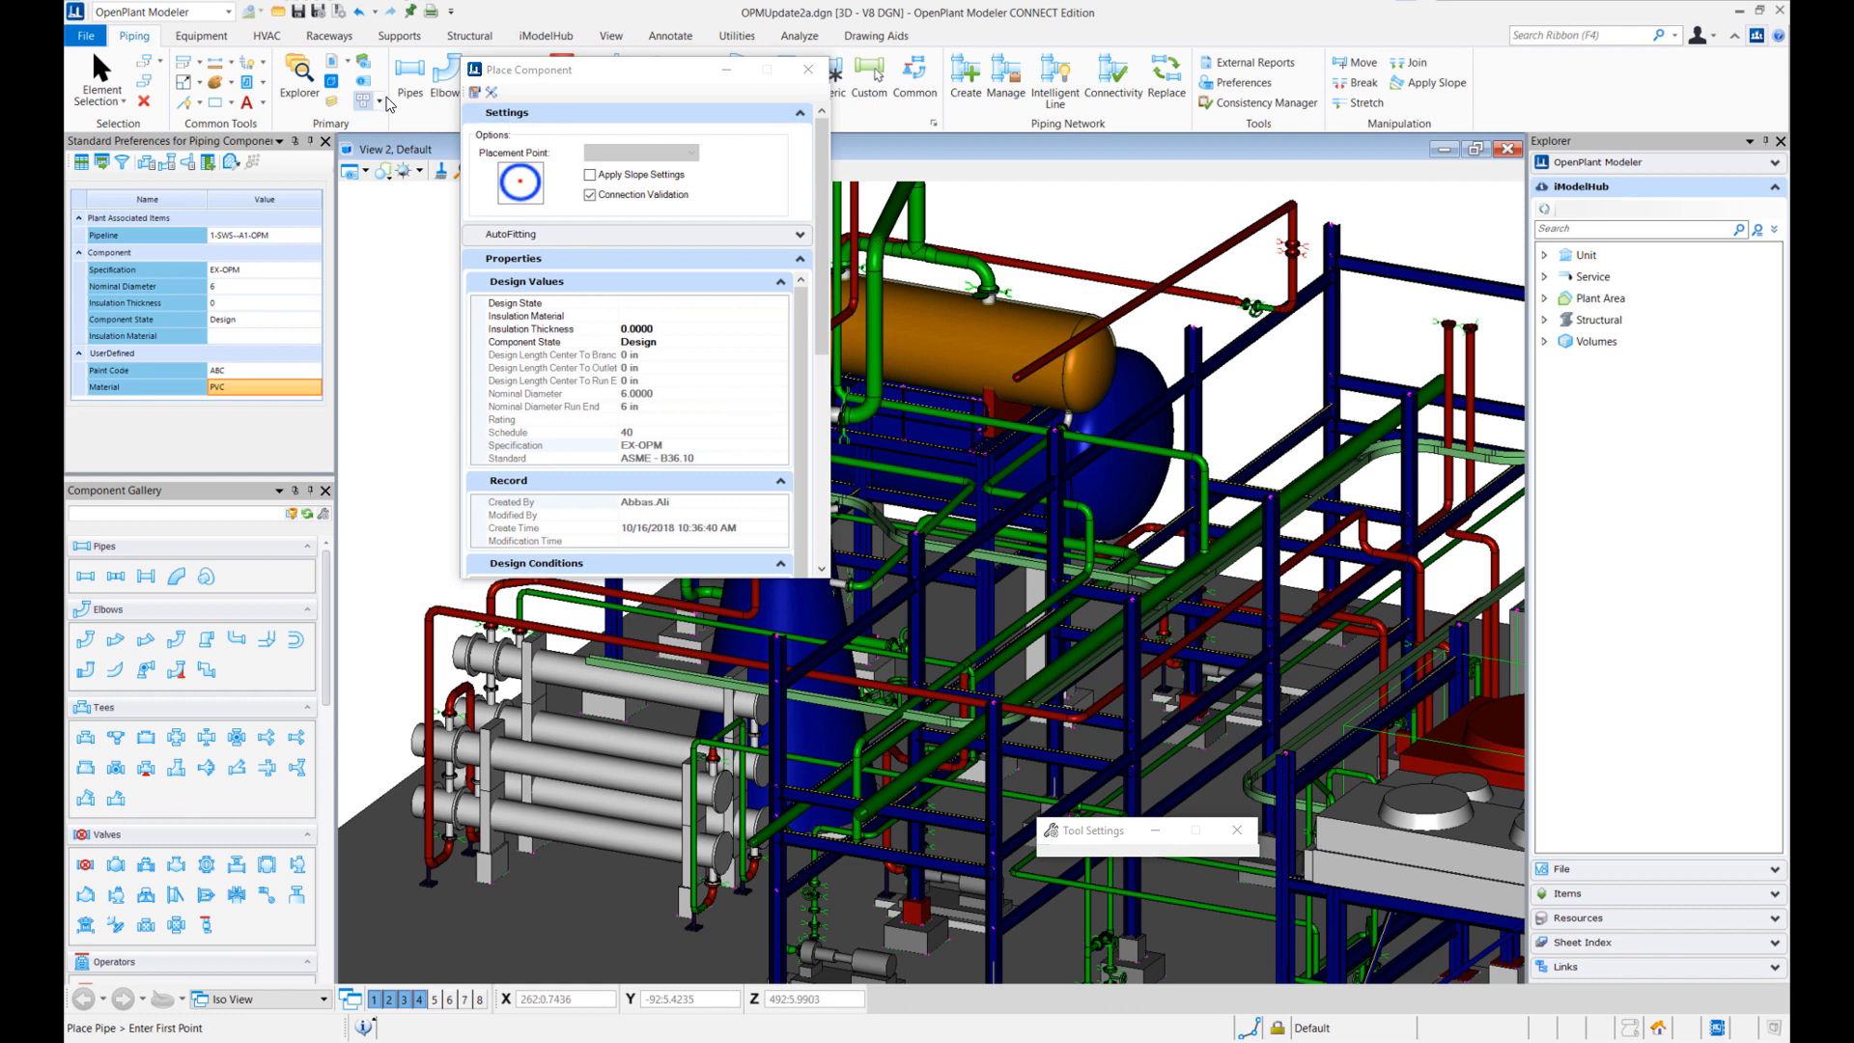
key("Escape")
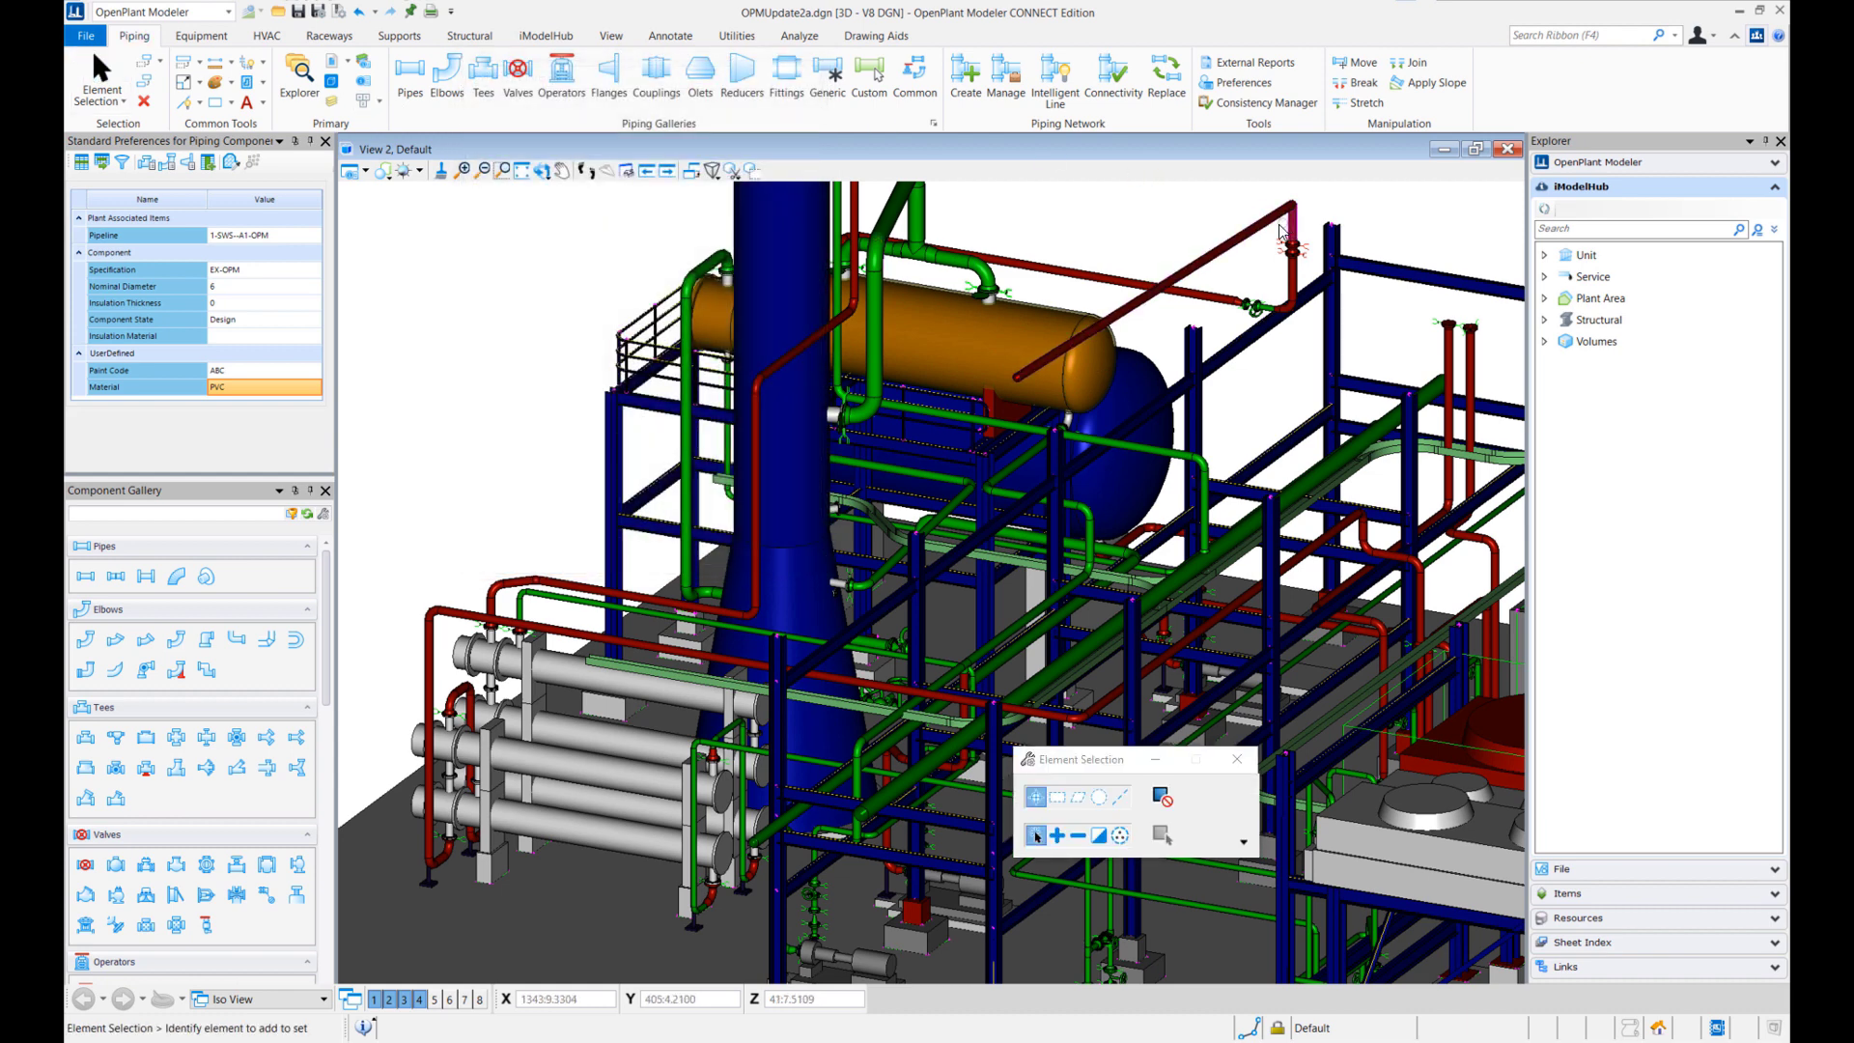
double_click(1278, 244)
left_click_drag(1222, 218, 500, 182)
left_click(507, 220)
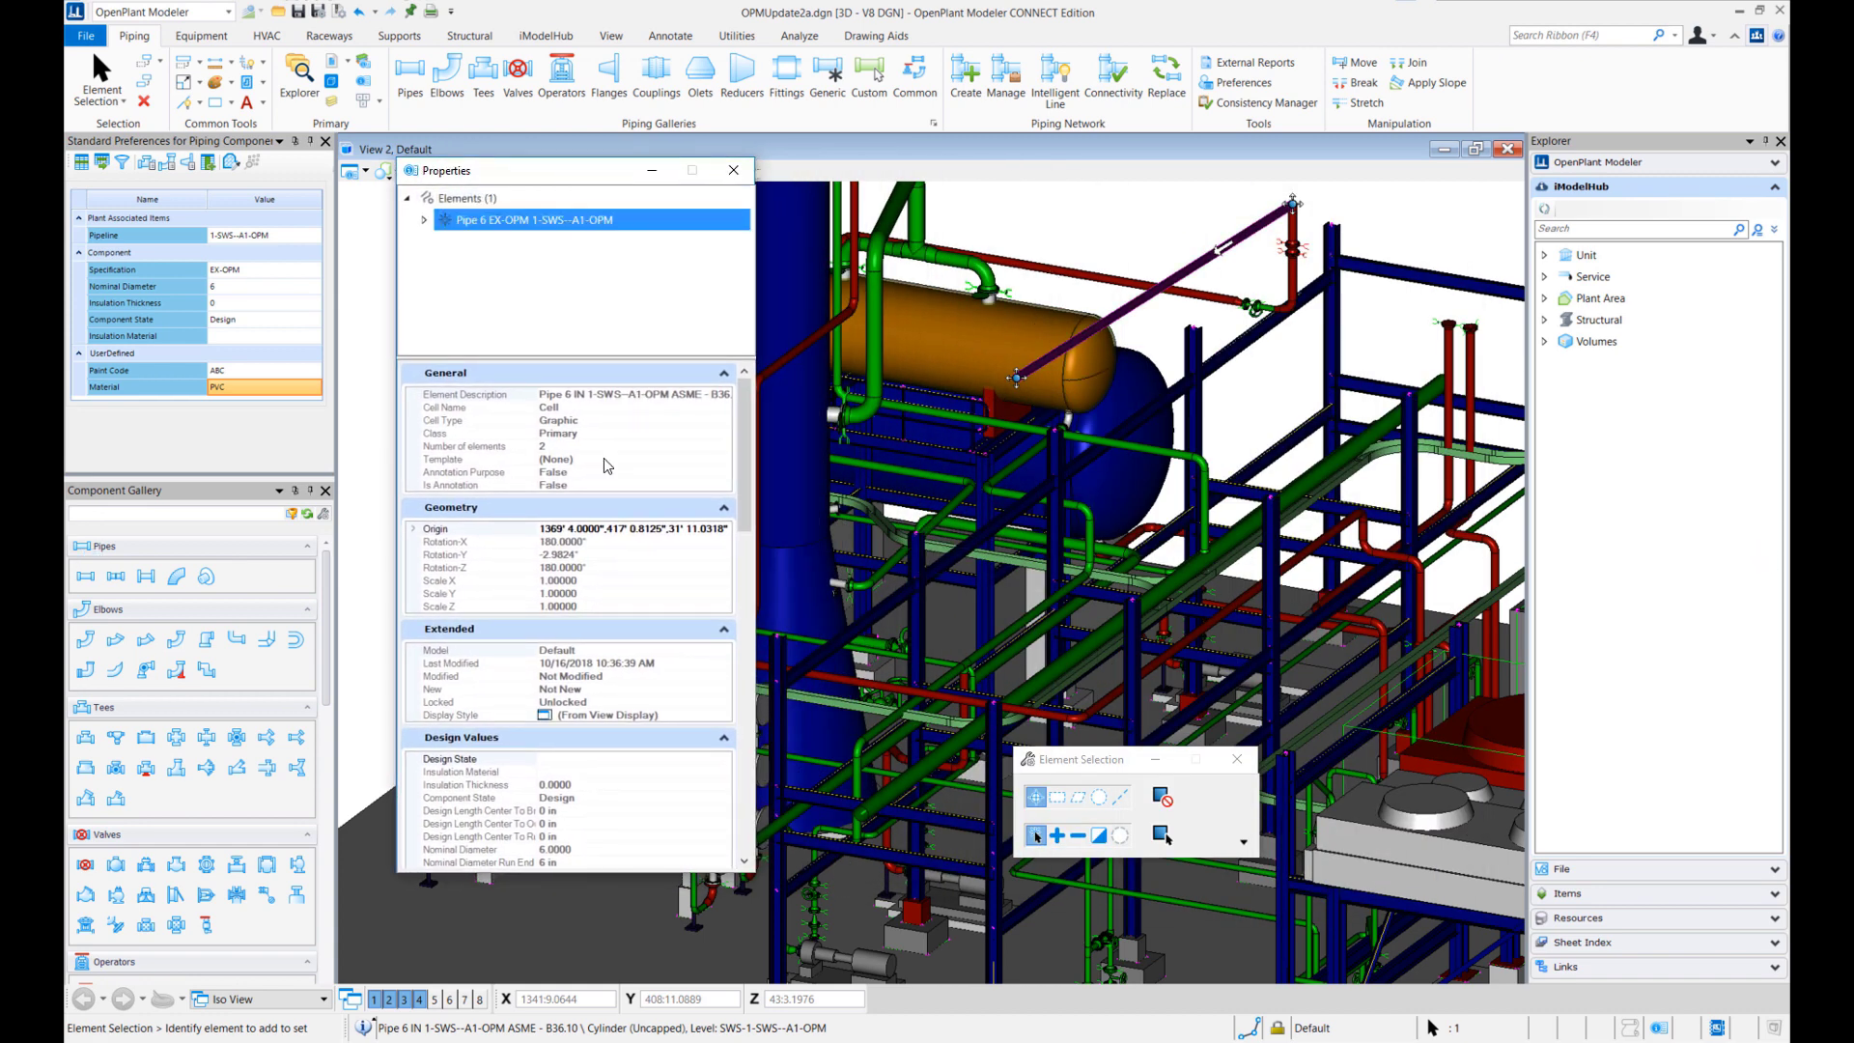
scroll(625, 673, "down", 10)
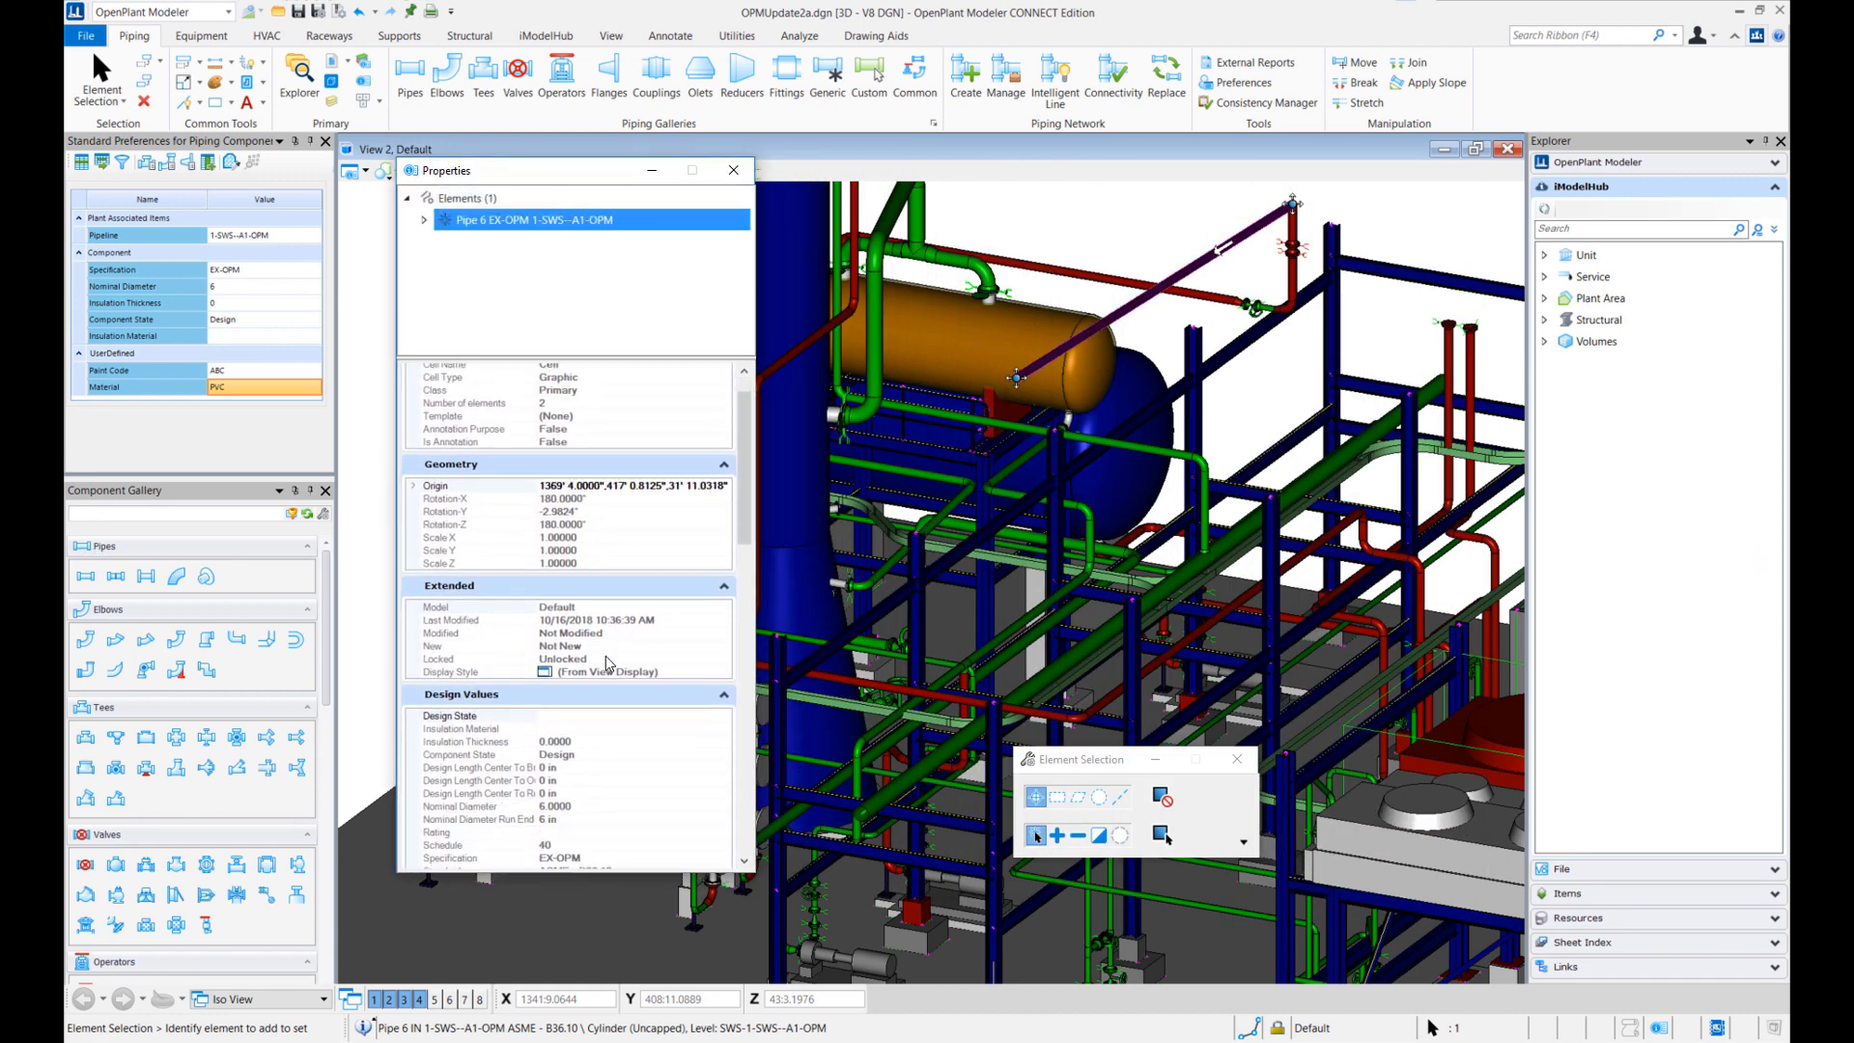
scroll(742, 654, "down", 2)
scroll(522, 531, "down", 6)
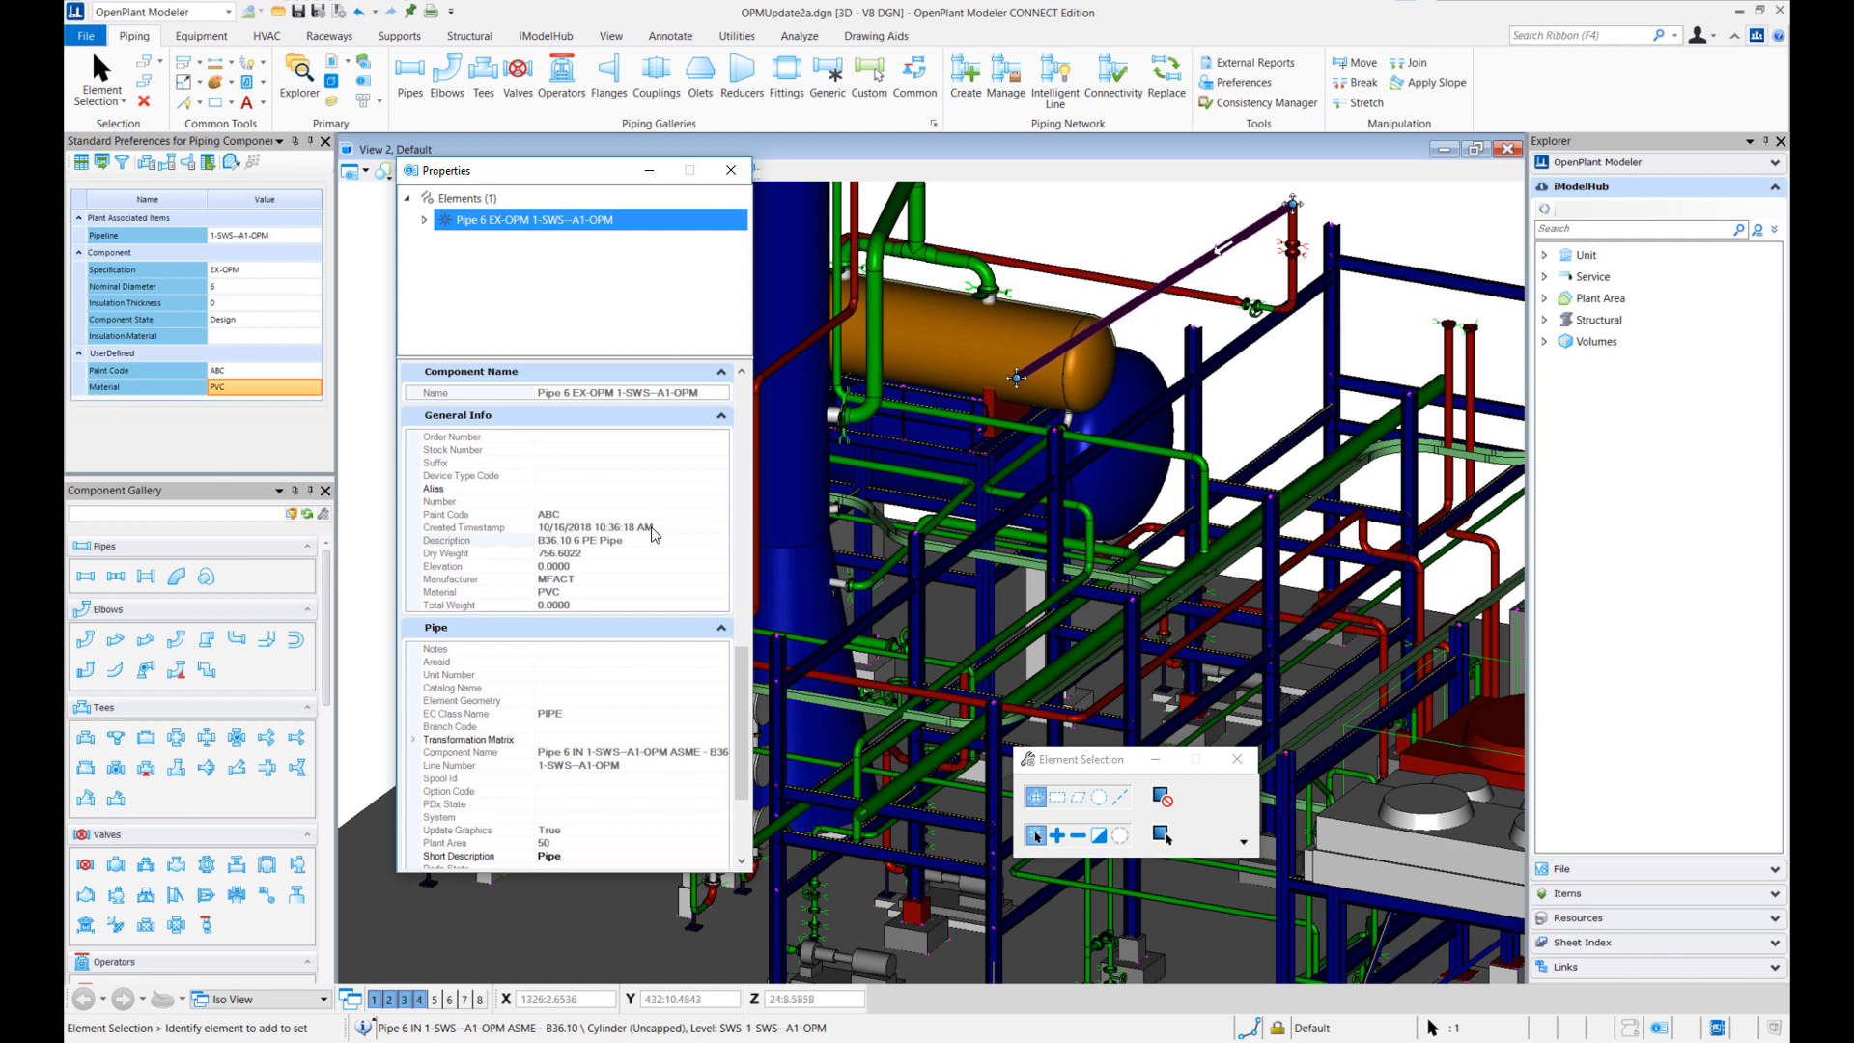
left_click(571, 591)
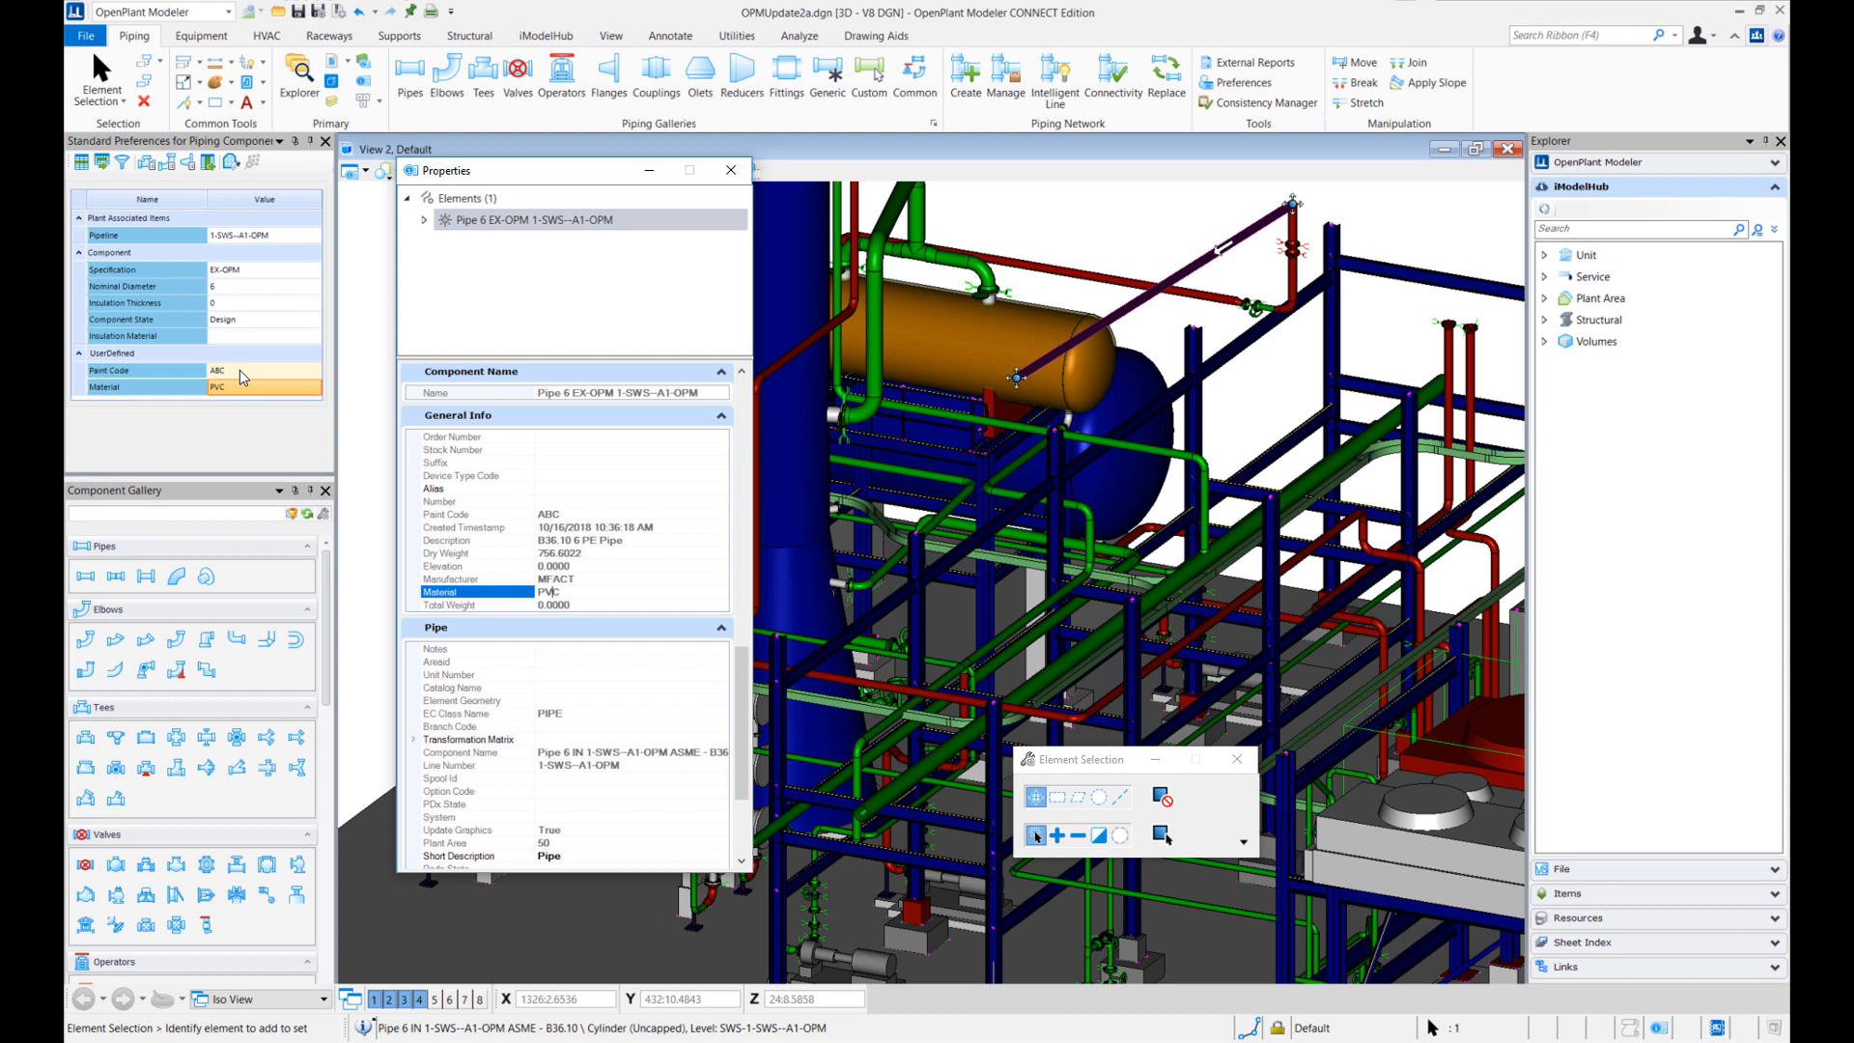
left_click(731, 170)
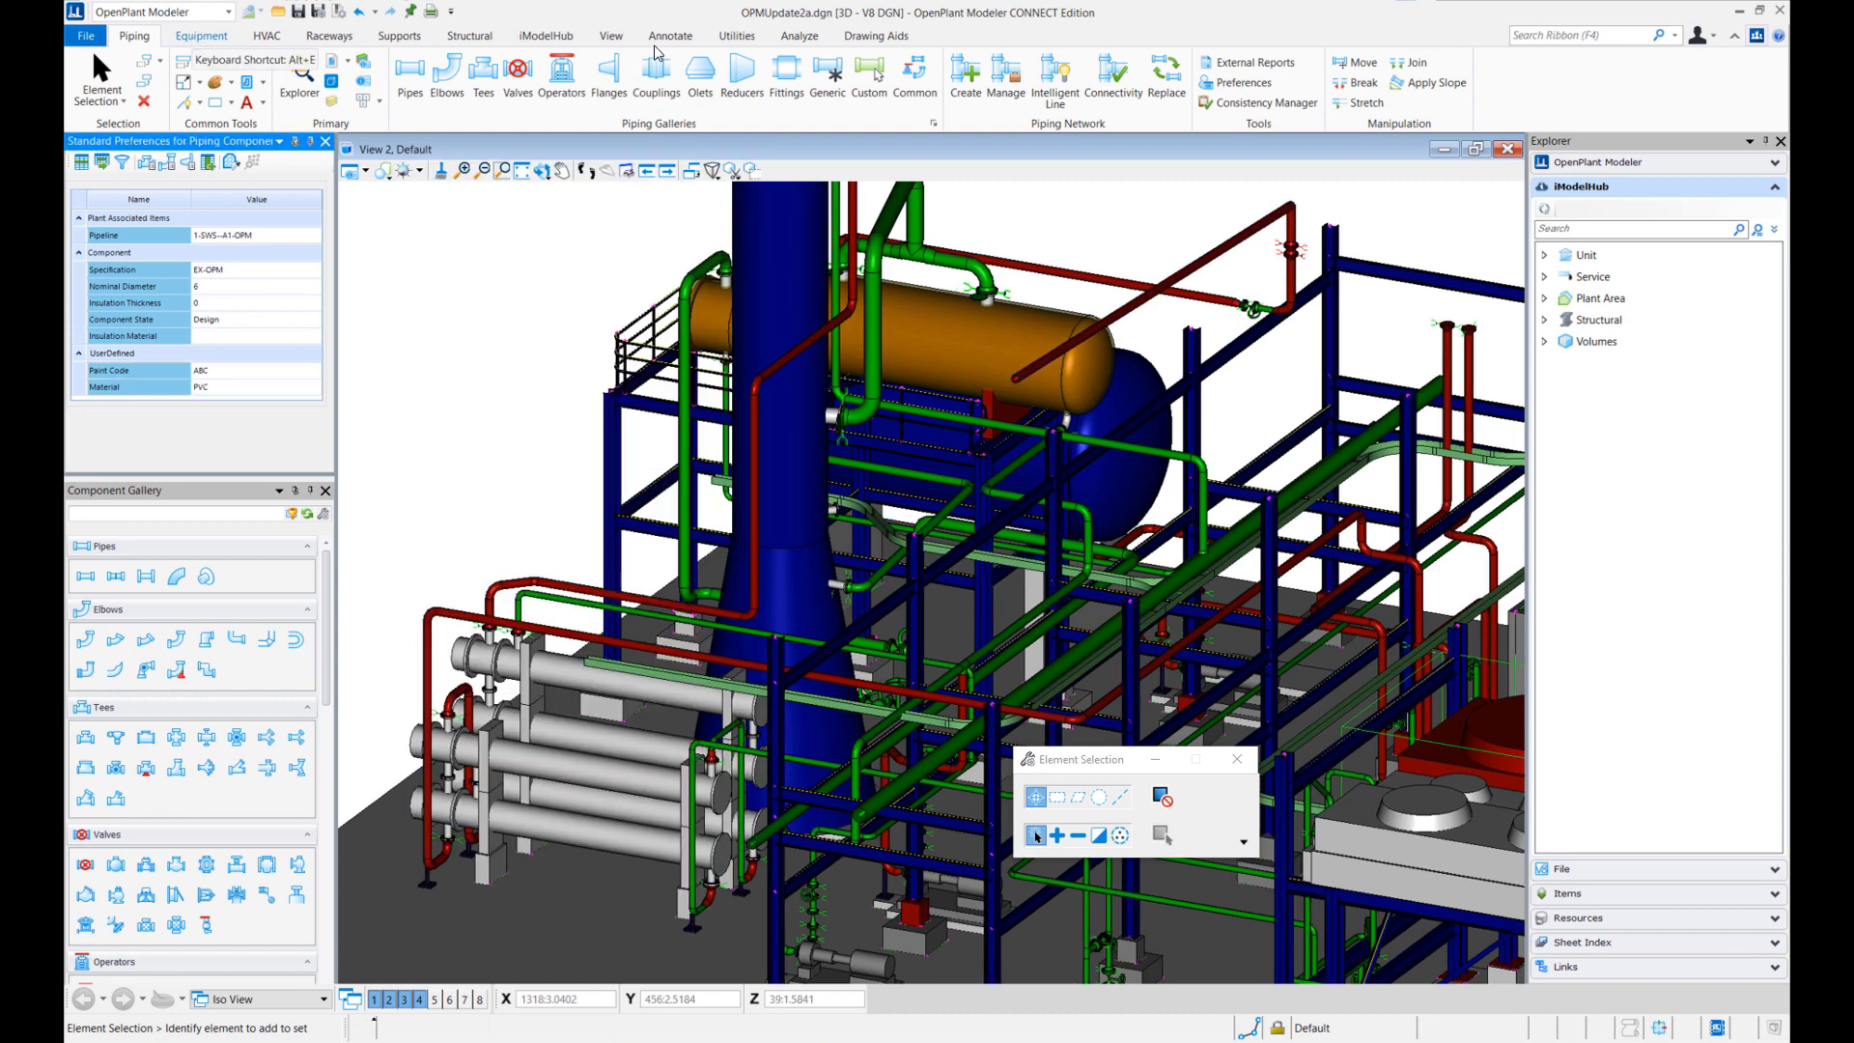
- Drag the Name/Value divider left in Standard Preferences so values like pipeline 1-SWS-A1-OPM show in full
left_click(194, 42)
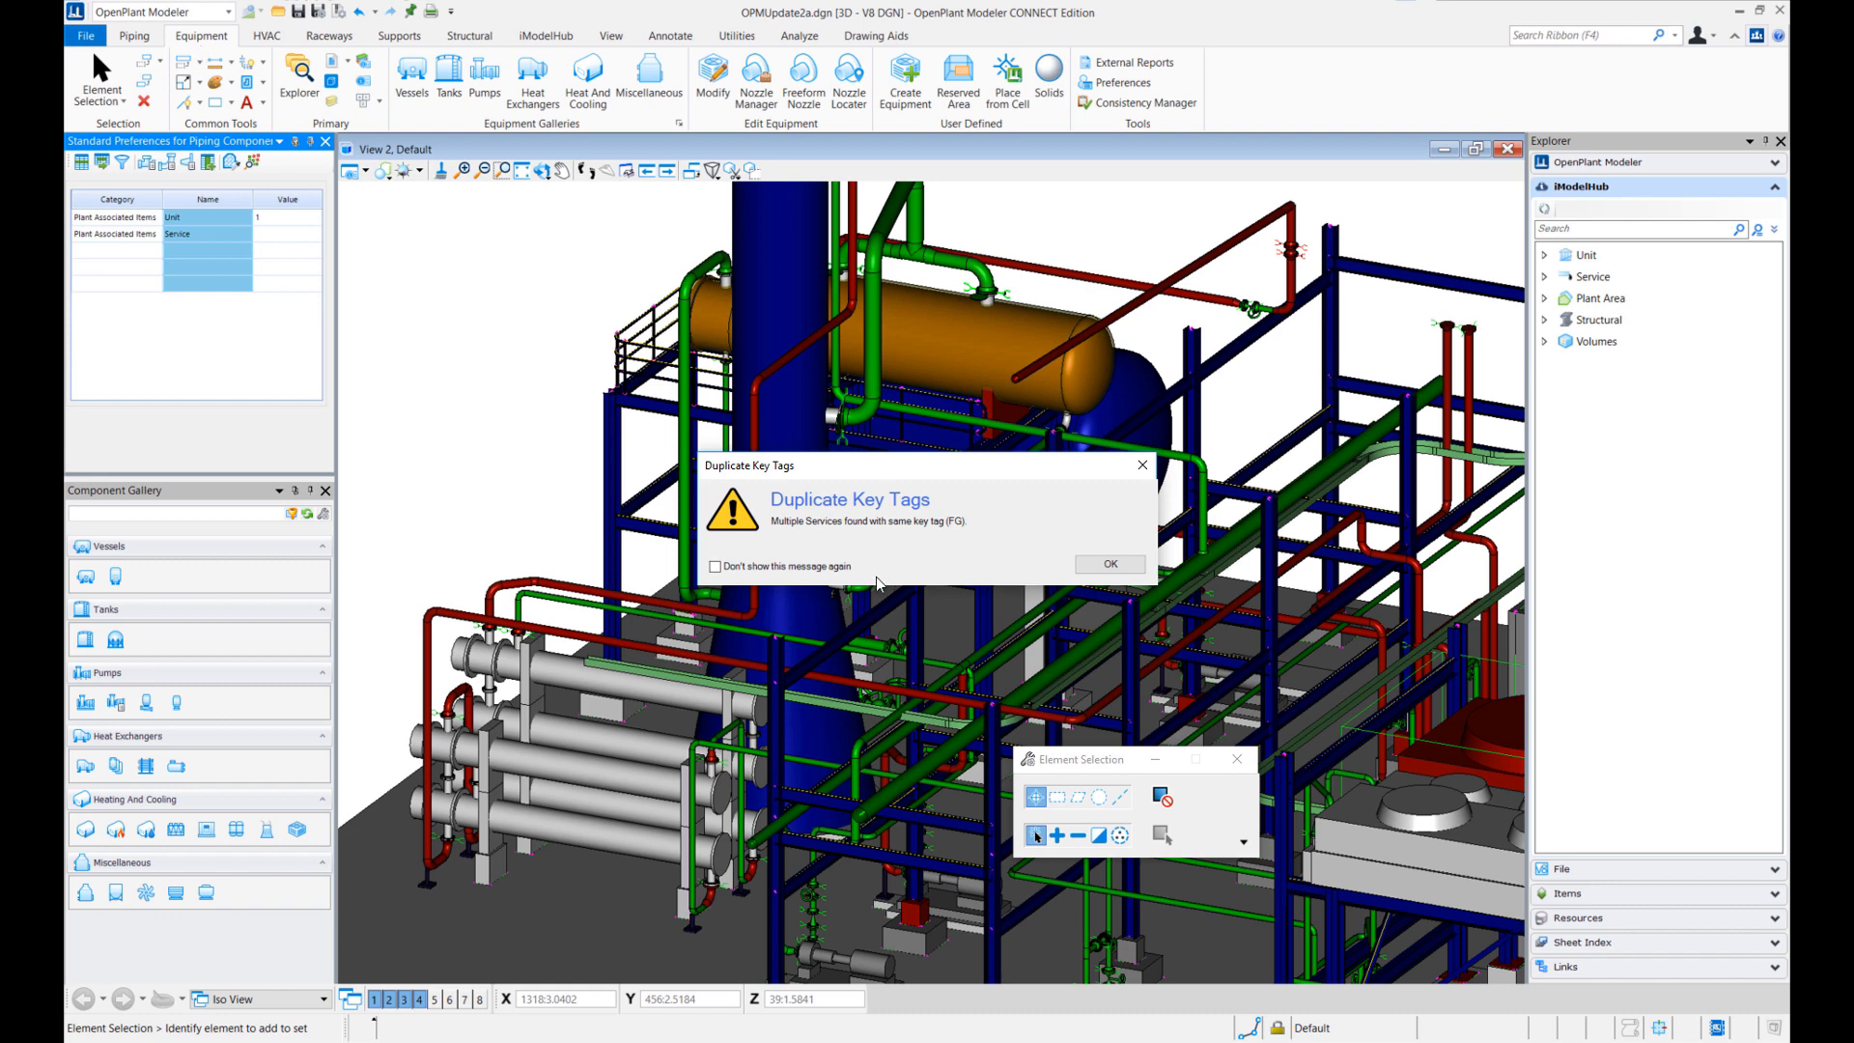
left_click(1090, 565)
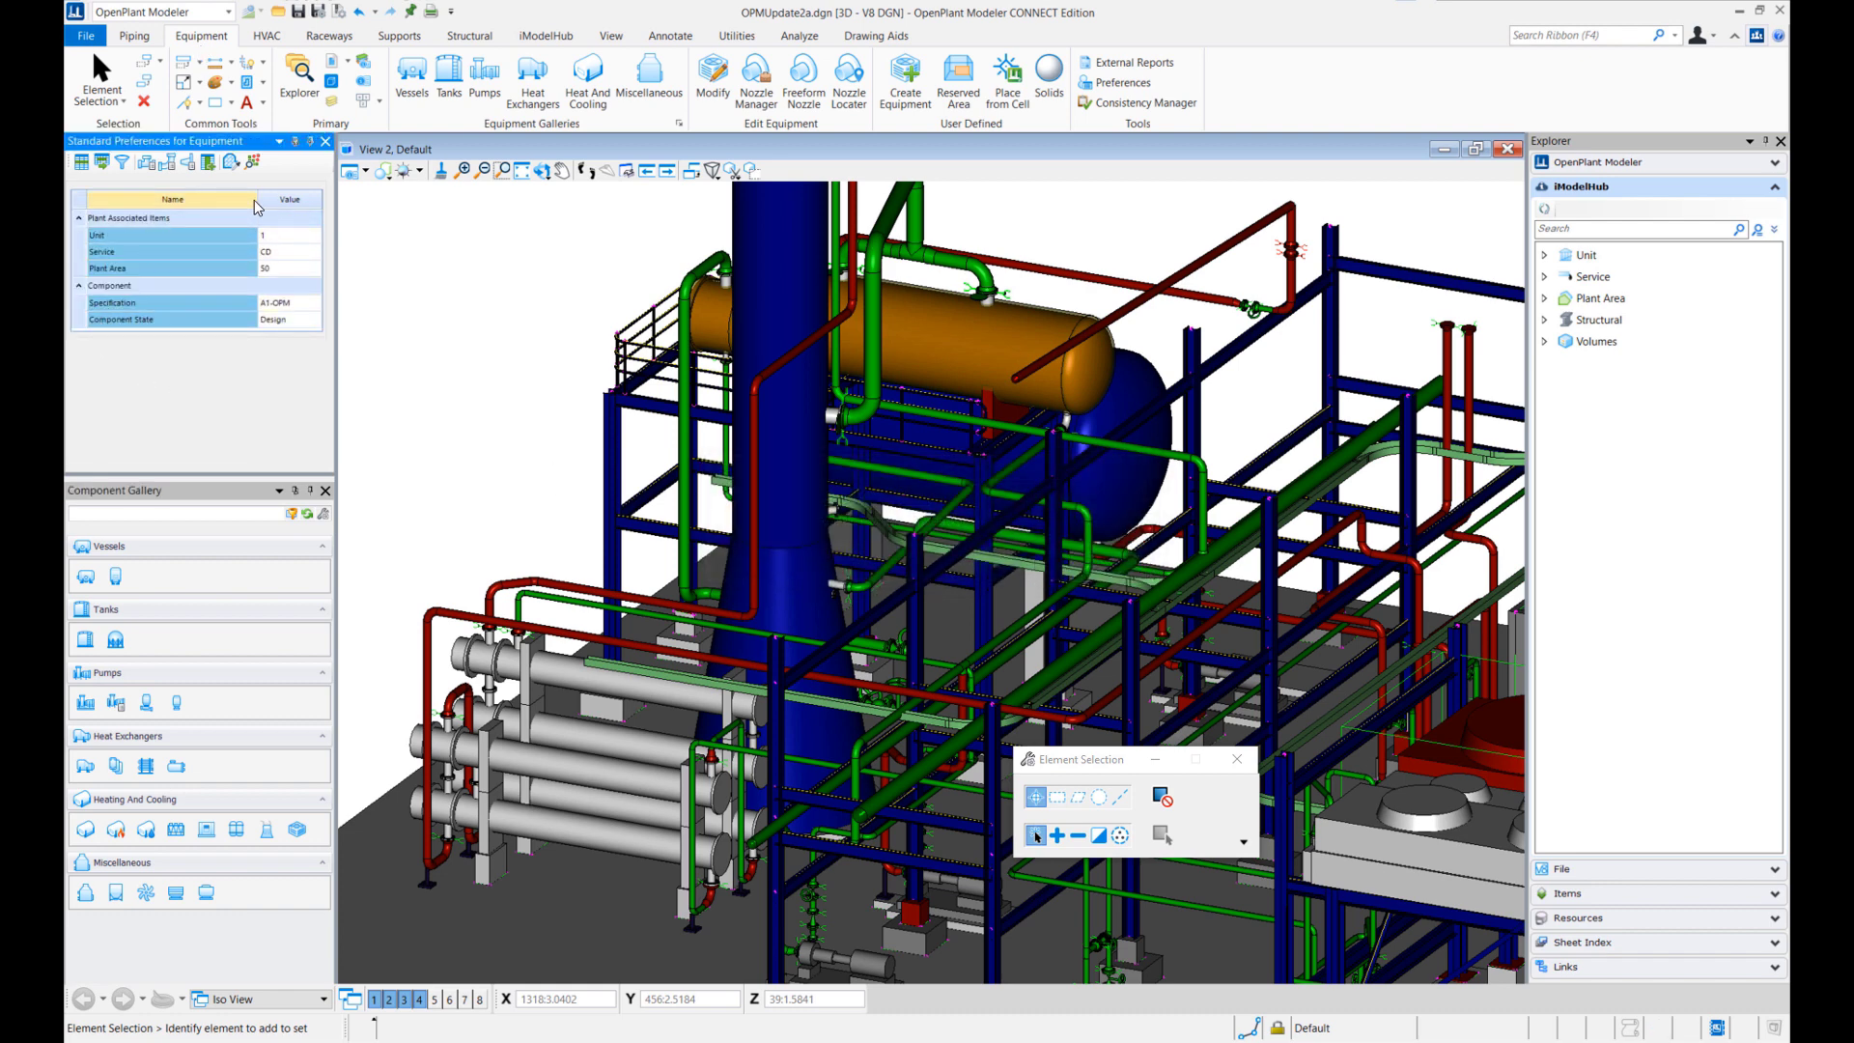
left_click_drag(259, 207, 228, 201)
scroll(599, 53, "up", 1)
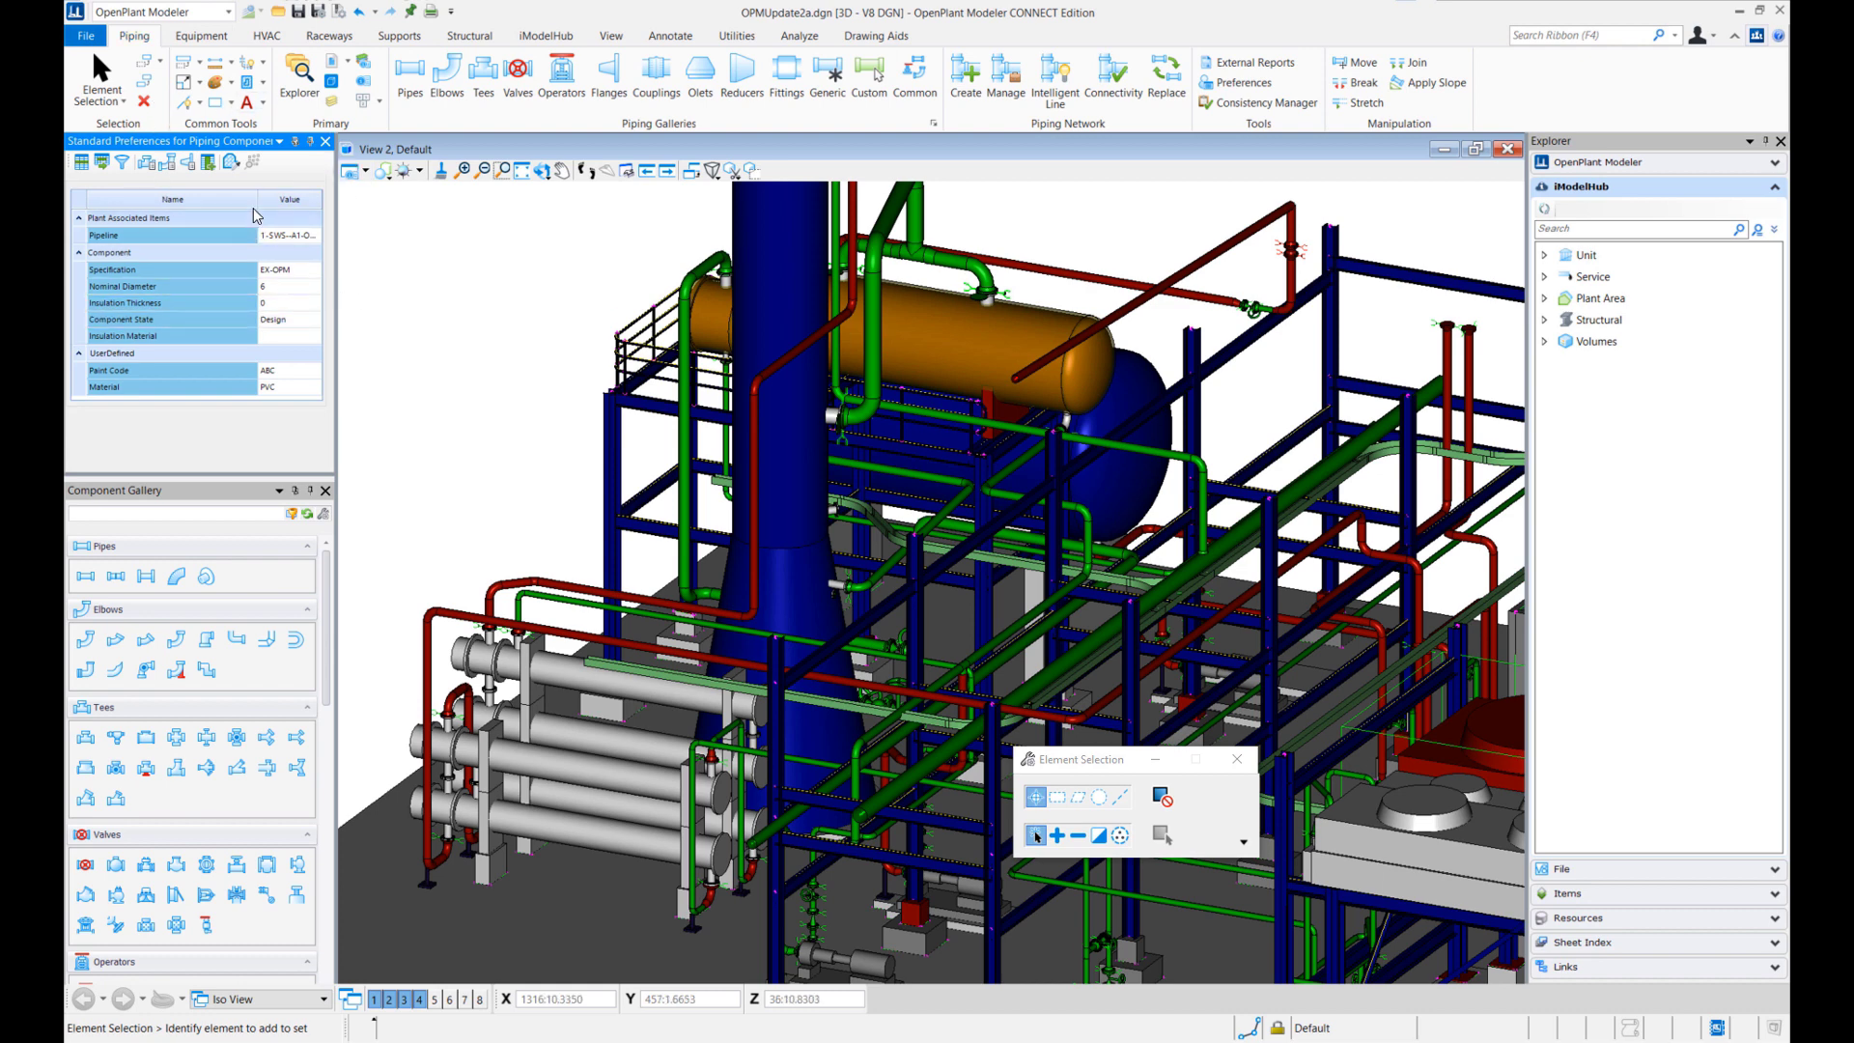
left_click_drag(259, 200, 200, 200)
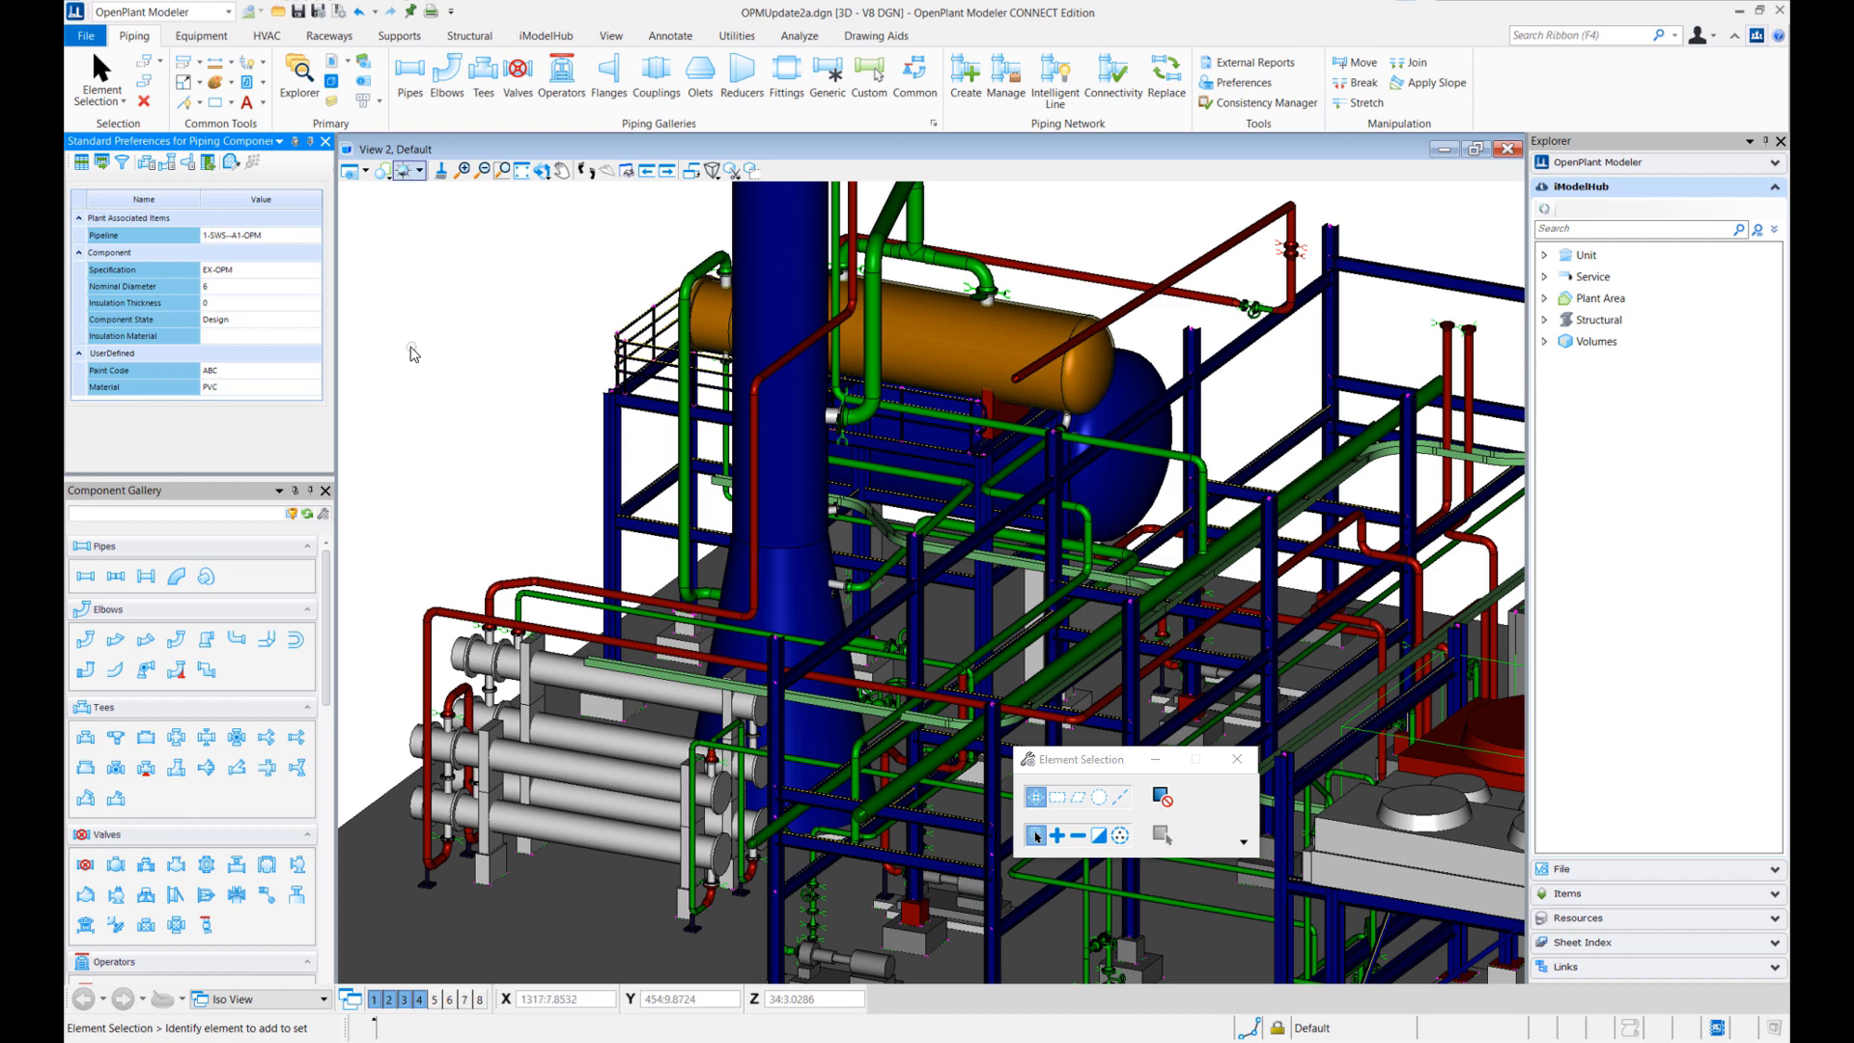
- Unpin the Standard Preferences for Piping Component panel so it auto-hides beside the model view
left_click(312, 143)
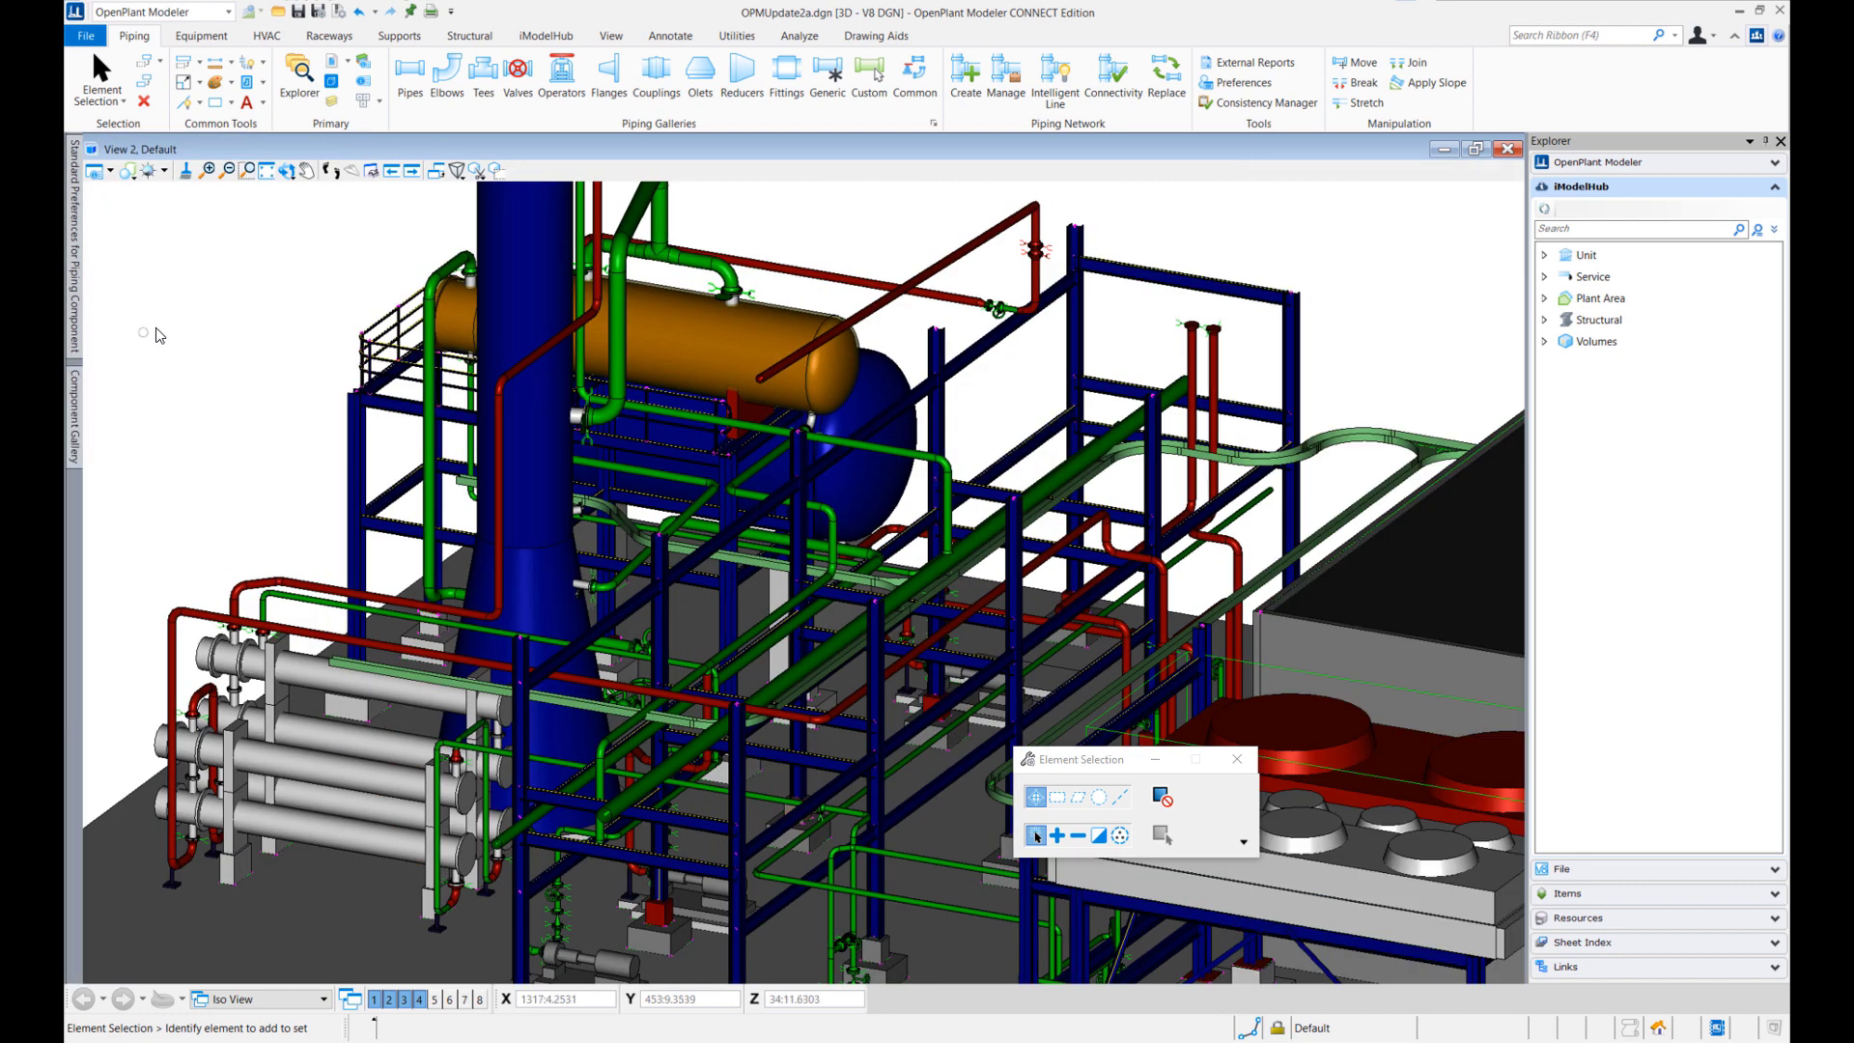
mouse_move(75, 258)
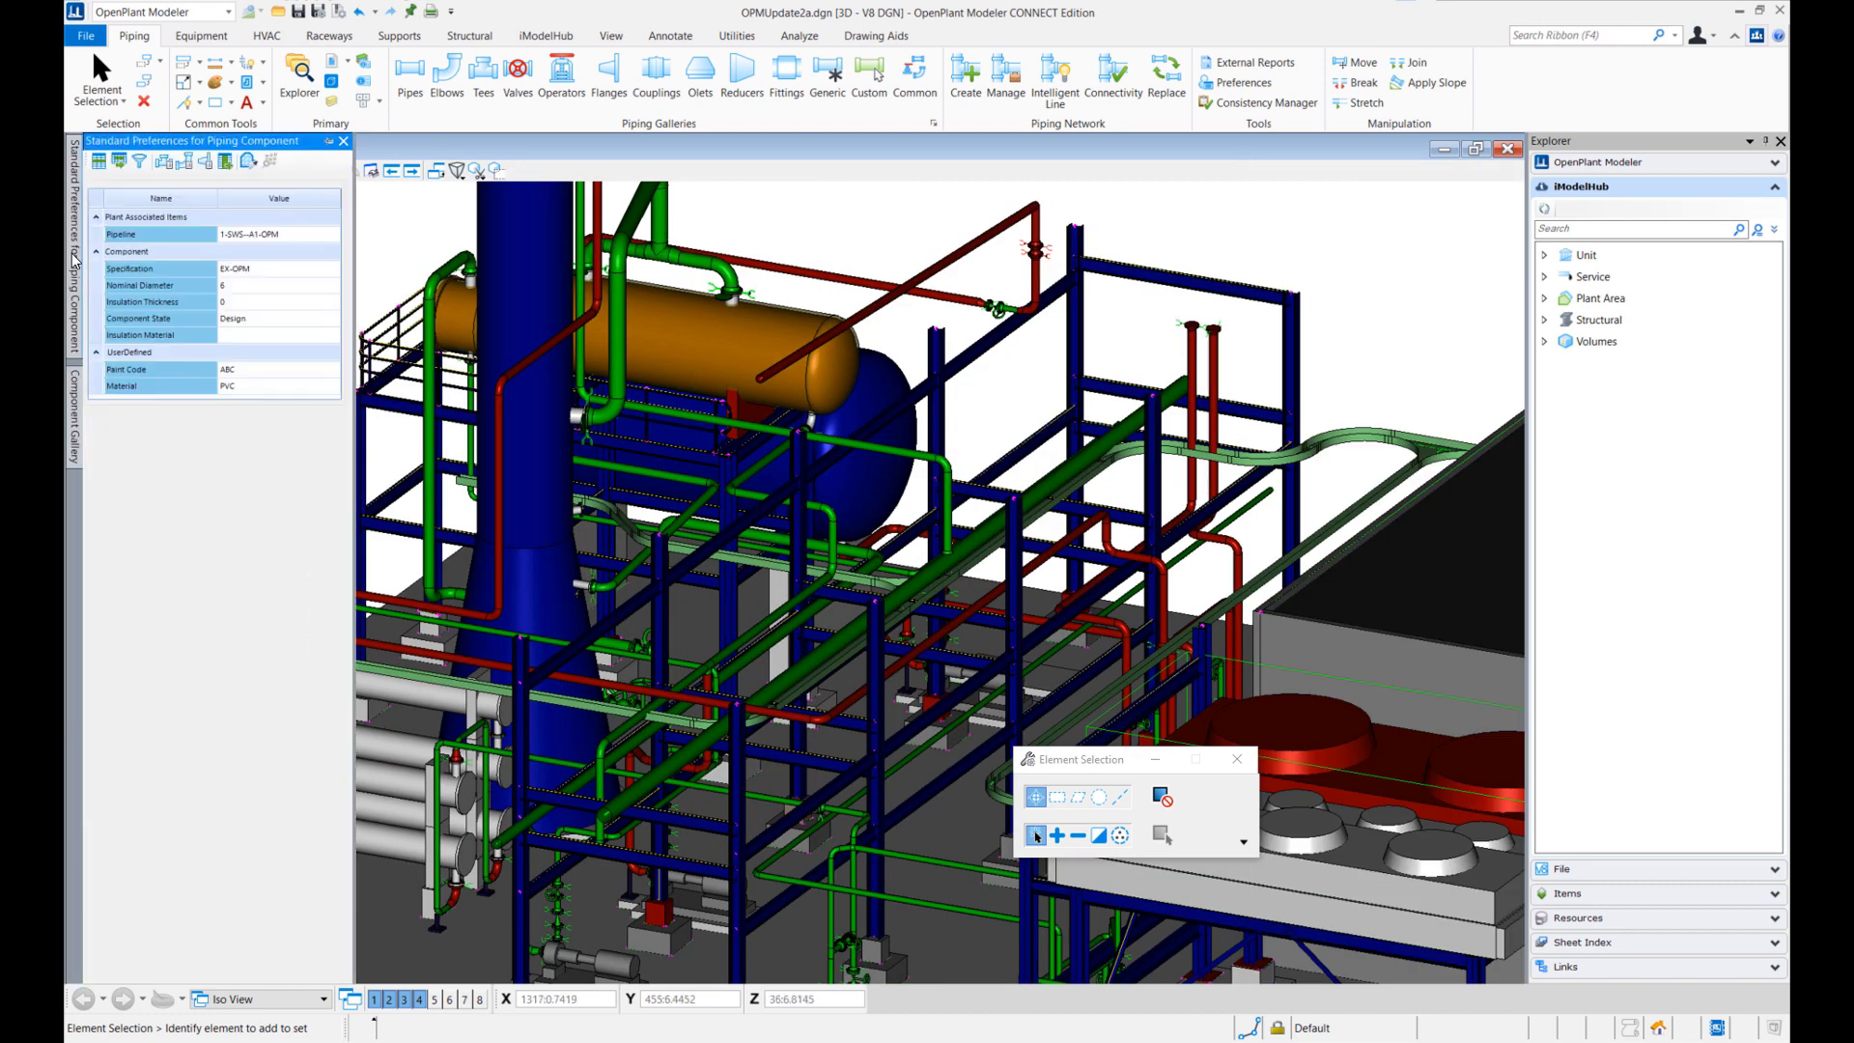